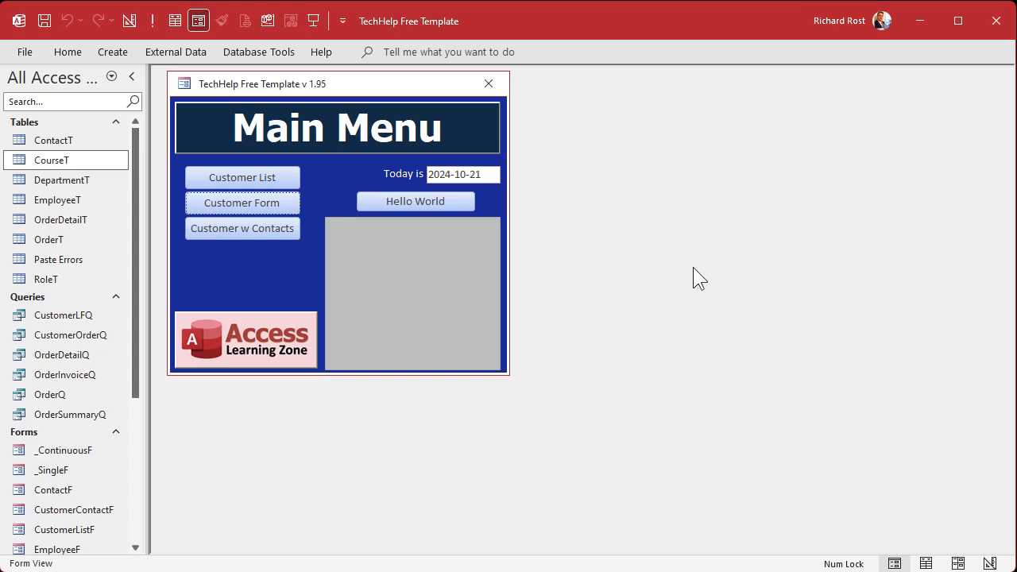
# Step: Open the RoleT table and fit its window to a short strip along the upper edge of the workspace
pyautogui.doubleClick(48, 279)
pyautogui.moveTo(334, 109); pyautogui.dragTo(340, 77)
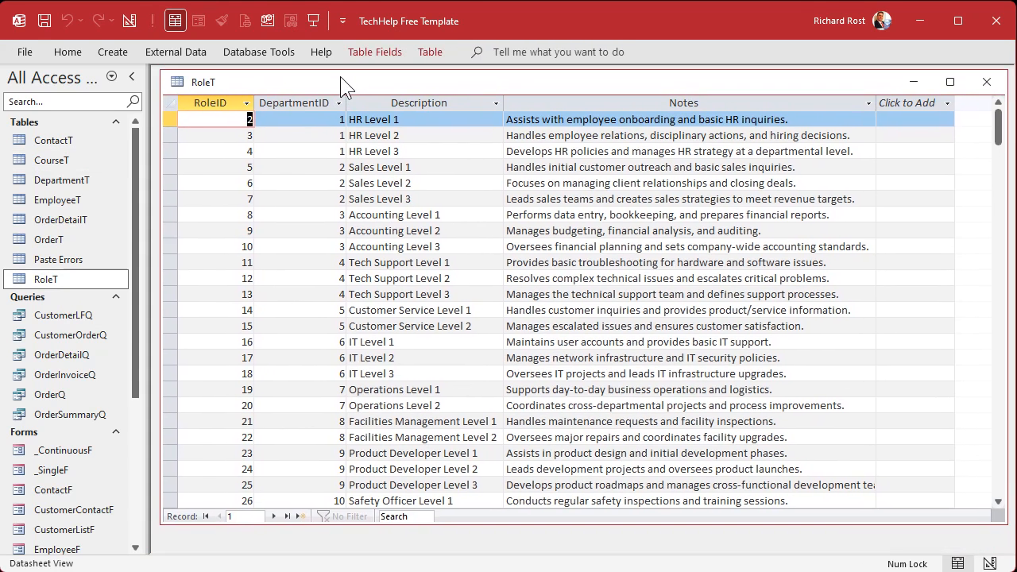
pyautogui.moveTo(424, 524); pyautogui.dragTo(406, 213)
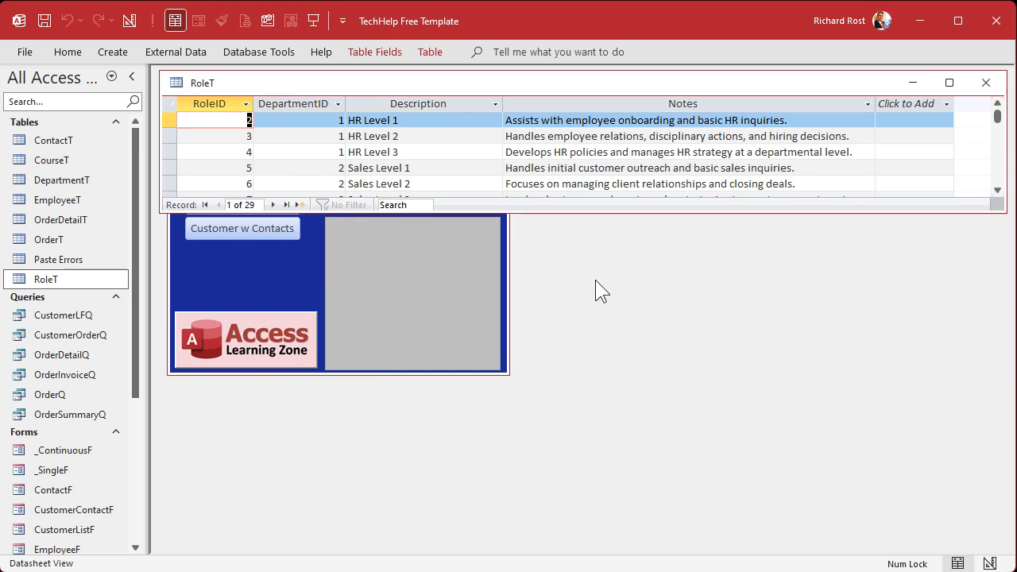
# Step: Open the CourseT table, place it directly below RoleT and shorten its window to about six rows
pyautogui.doubleClick(73, 161)
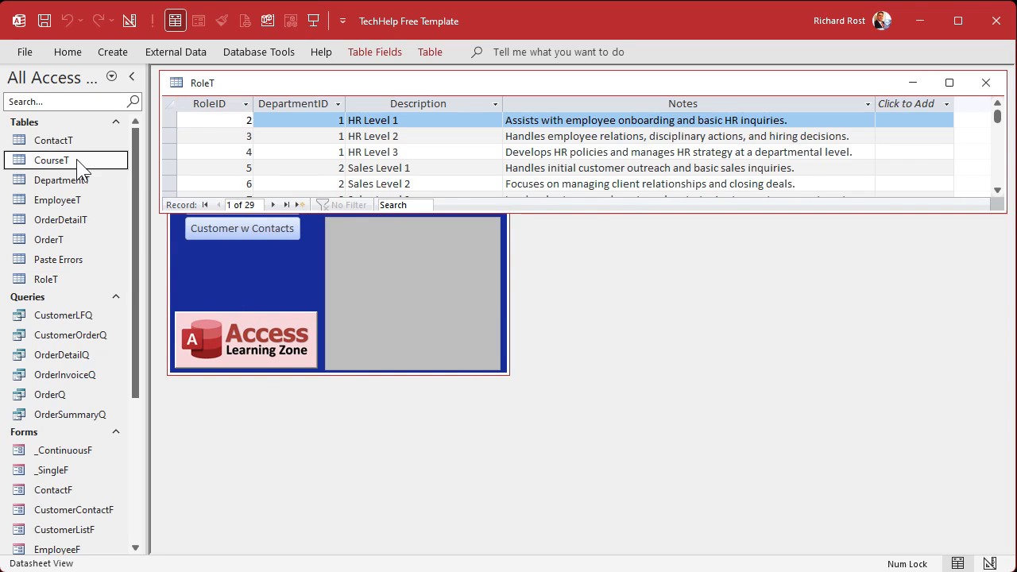
pyautogui.click(357, 136)
pyautogui.click(407, 269)
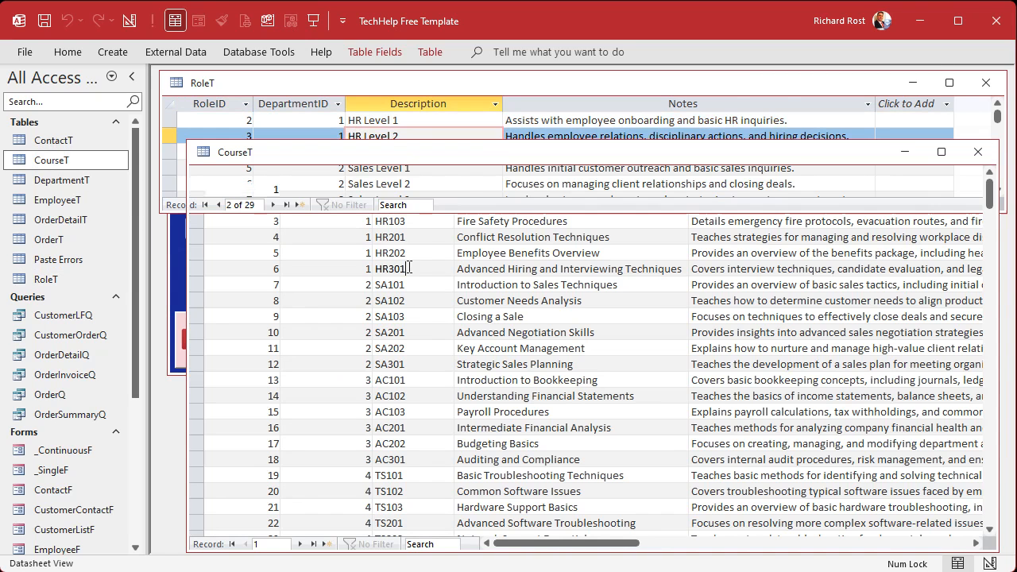
pyautogui.moveTo(394, 140); pyautogui.dragTo(374, 233)
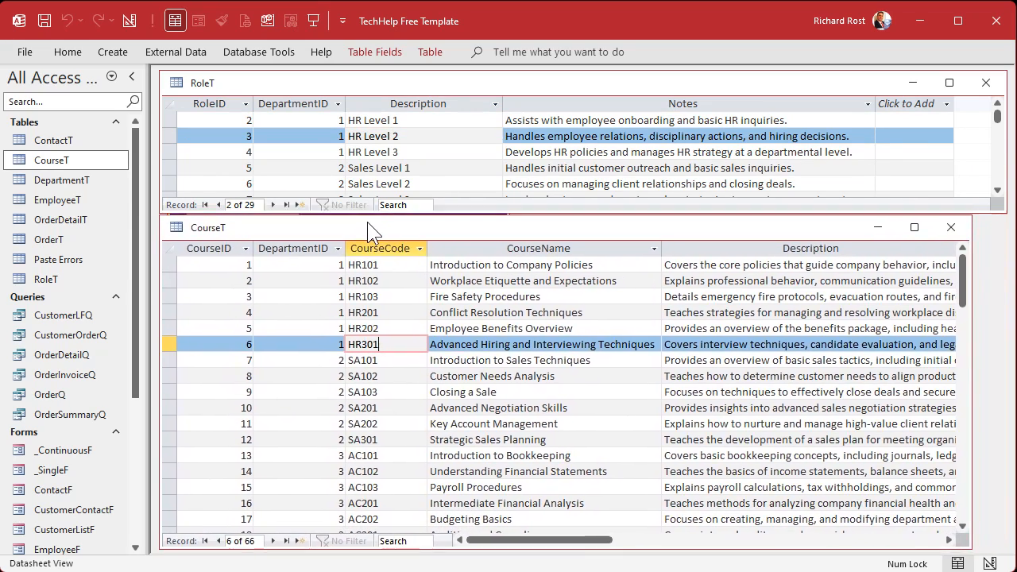
pyautogui.moveTo(498, 547); pyautogui.dragTo(497, 372)
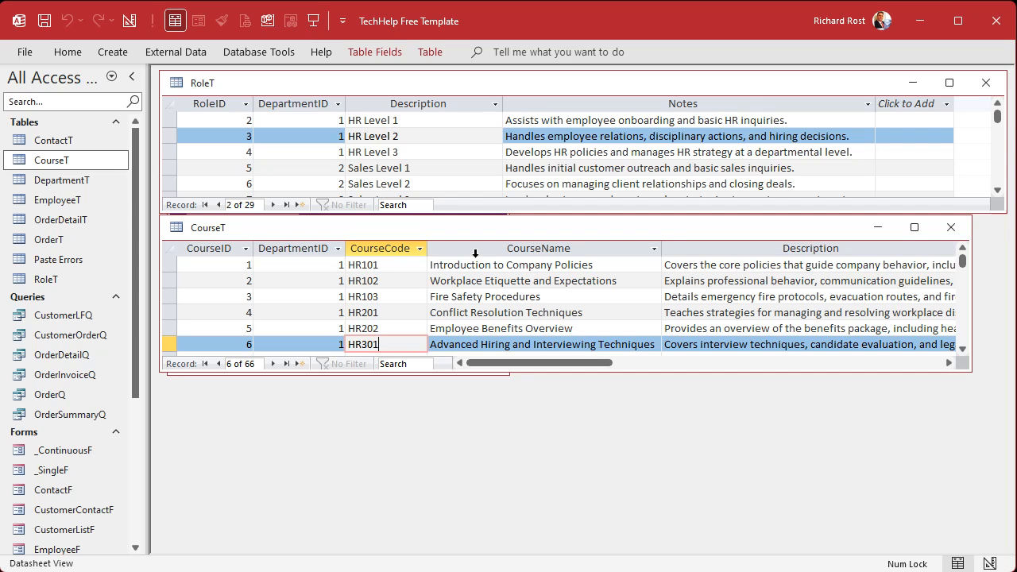
# Step: Start a new table in design view with a RoleRequirementID field of type AutoNumber
pyautogui.click(123, 54)
pyautogui.click(131, 91)
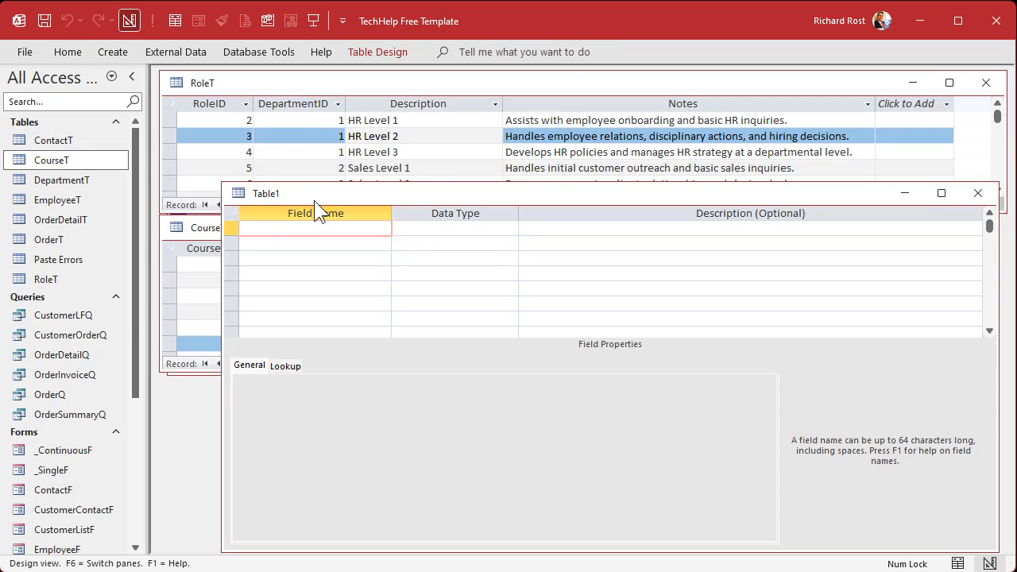
pyautogui.moveTo(314, 200); pyautogui.dragTo(291, 167)
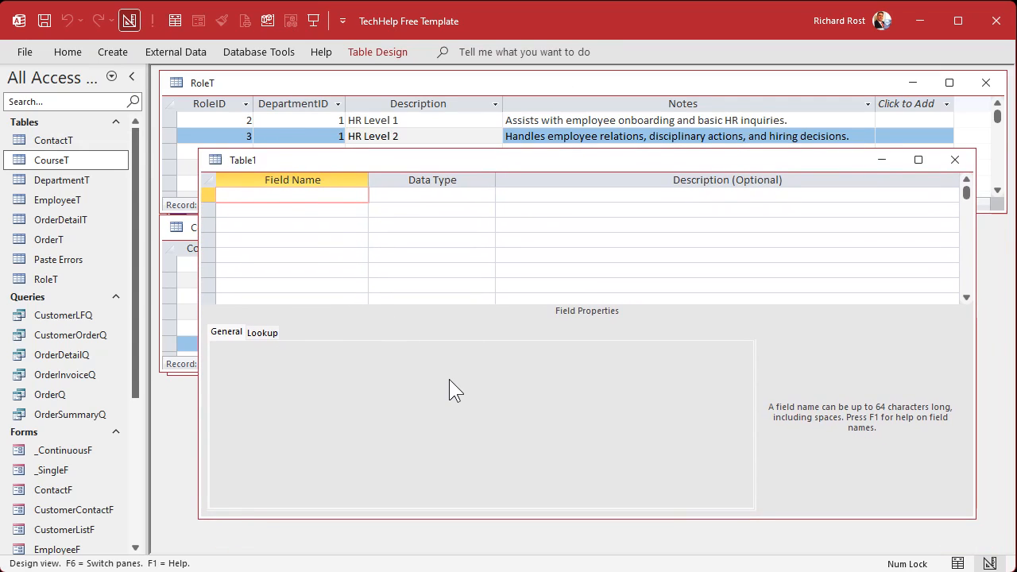
pyautogui.write('RoleRequiremen')
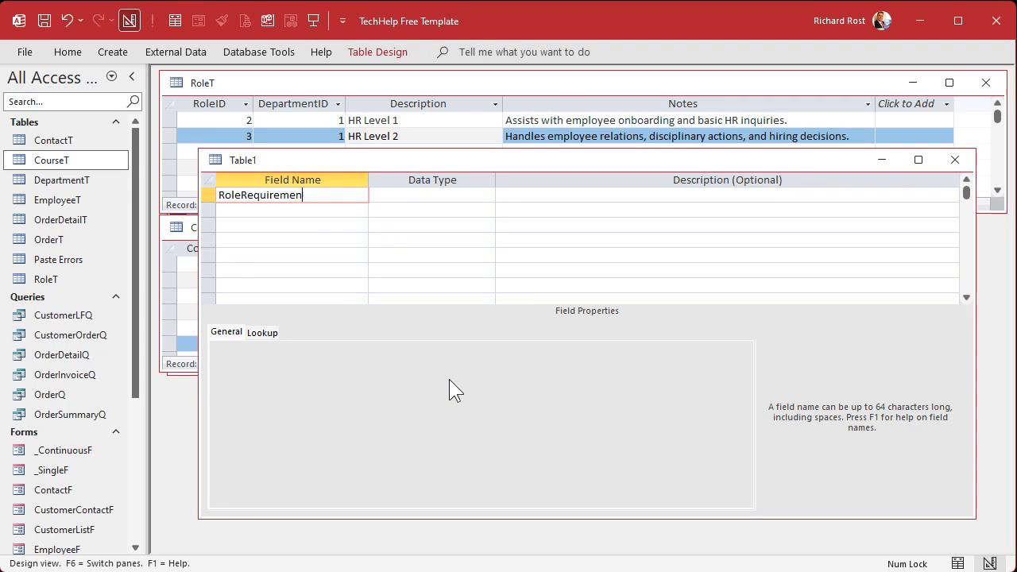
pyautogui.write('tID')
pyautogui.press('Tab')
pyautogui.write('a')
pyautogui.press('Tab')
pyautogui.press('Tab')
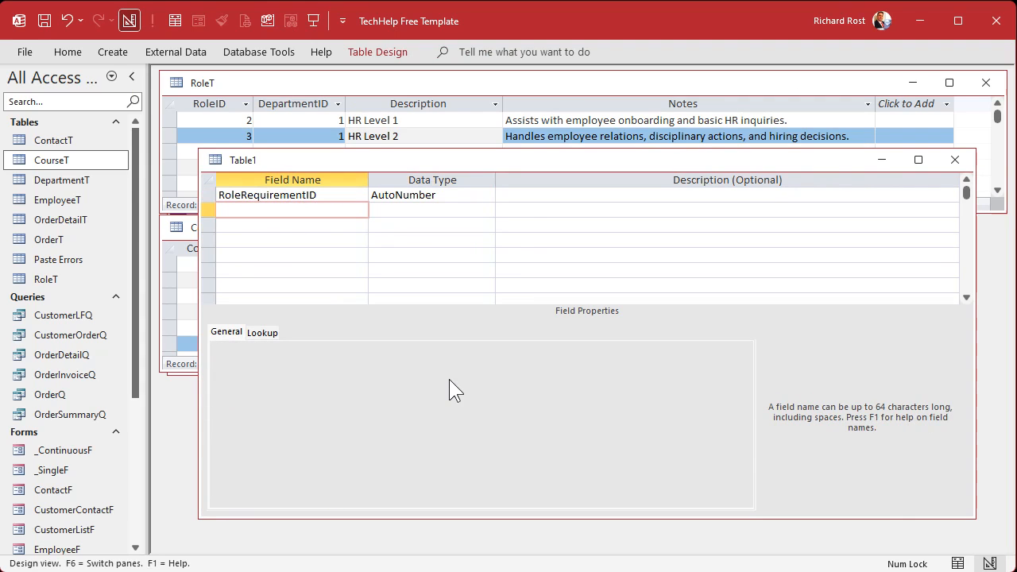
# Step: Add the fields RoleID and CourseID to the new table, both with the Number data type
pyautogui.write('RoleID')
pyautogui.press('Tab')
pyautogui.write('n')
pyautogui.press('Tab')
pyautogui.press('Tab')
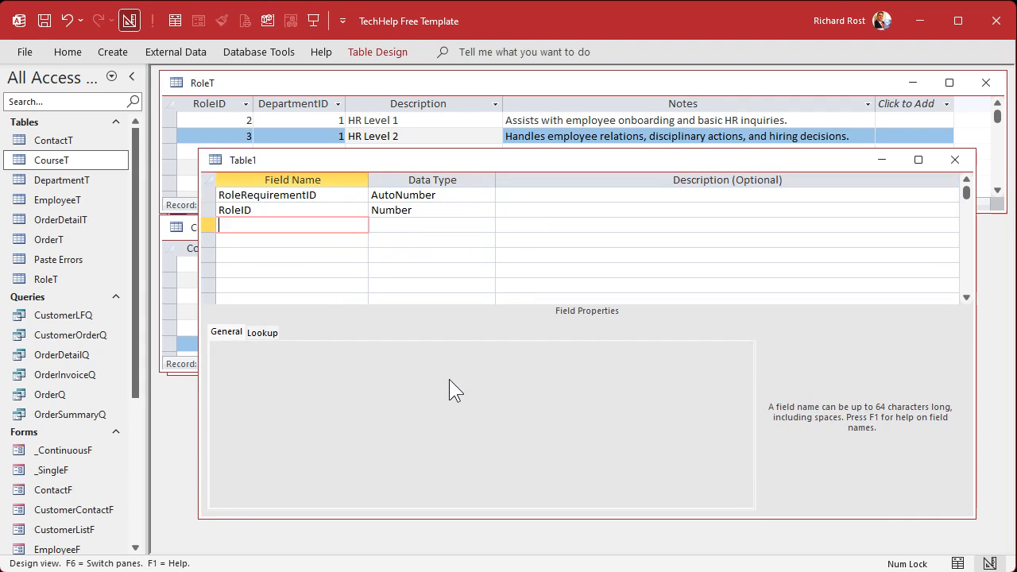
pyautogui.write('CourseID')
pyautogui.press('Tab')
pyautogui.write('n')
pyautogui.press('Tab')
pyautogui.press('Tab')
# Step: Add a SortOrder field of type Number and a Notes field of type Long Text
pyautogui.write('SortOrder')
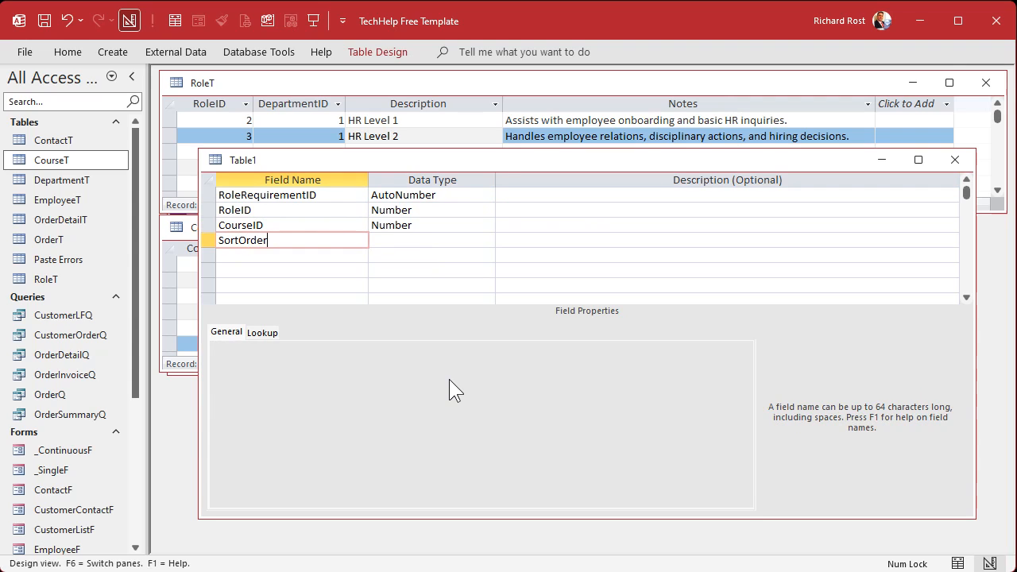
pyautogui.press('Tab')
pyautogui.write('n')
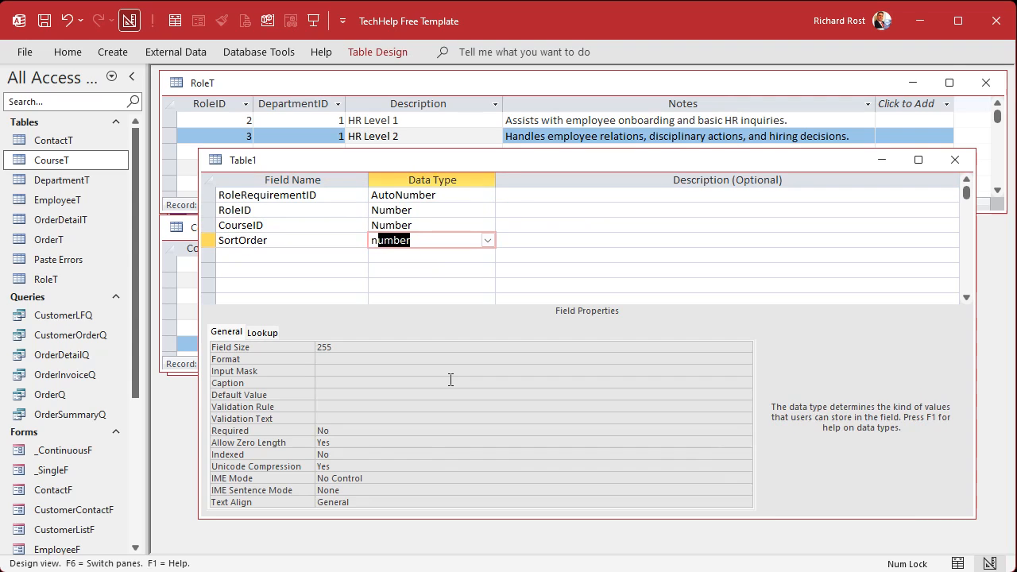
pyautogui.press('Tab')
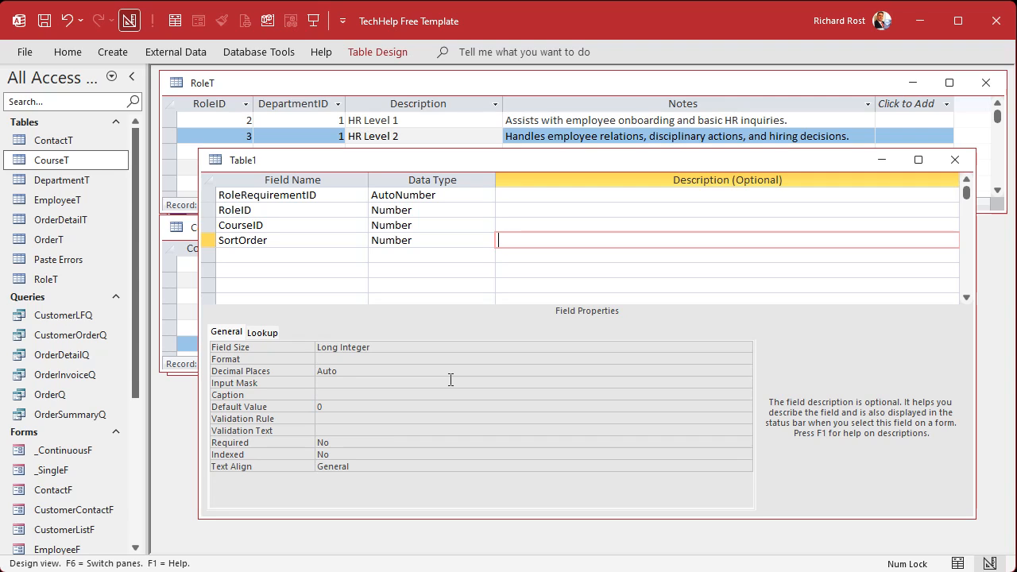
pyautogui.press('Tab')
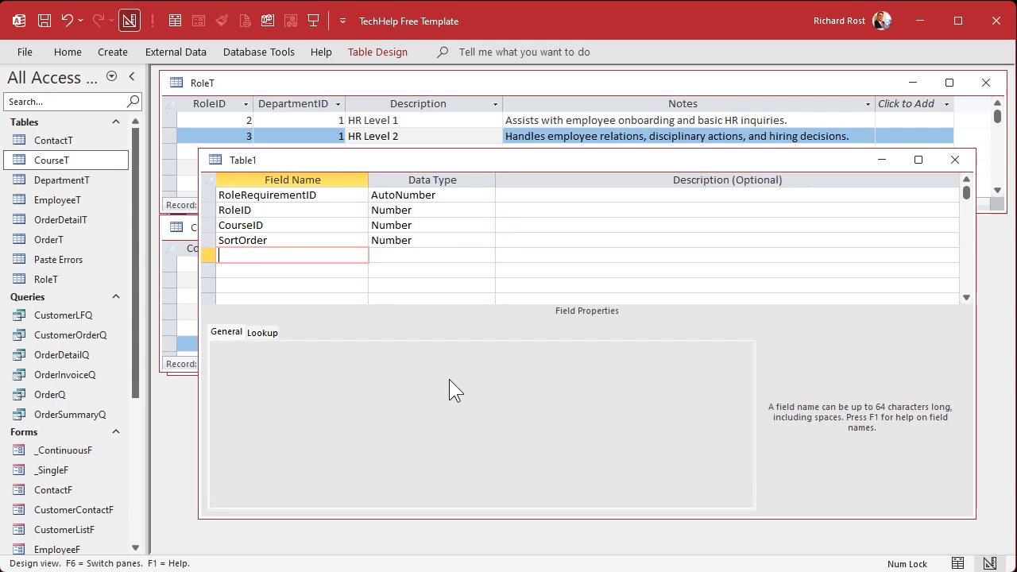
pyautogui.write('Notes')
pyautogui.press('Tab')
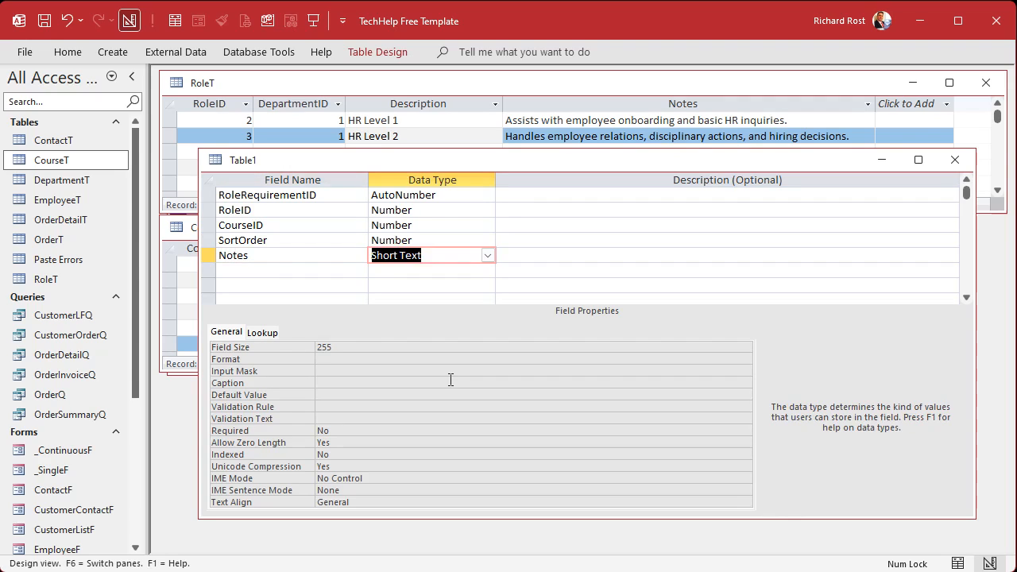
pyautogui.write('l')
pyautogui.press('Tab')
pyautogui.press('Tab')
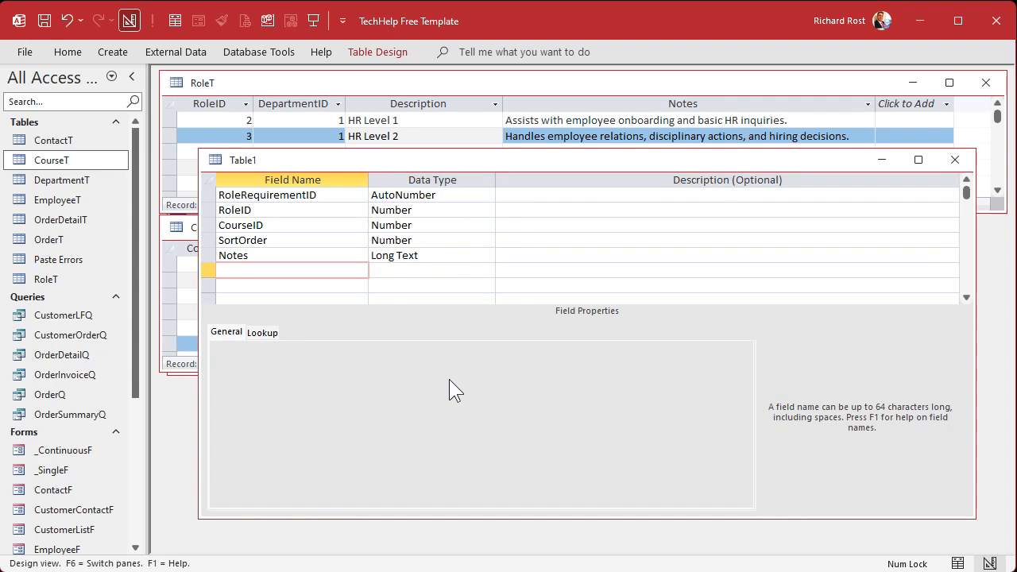
# Step: Save the new table as RoleReqT and let Access create its primary key
pyautogui.hotkey('ctrl', 's')
pyautogui.write('RoleRE')
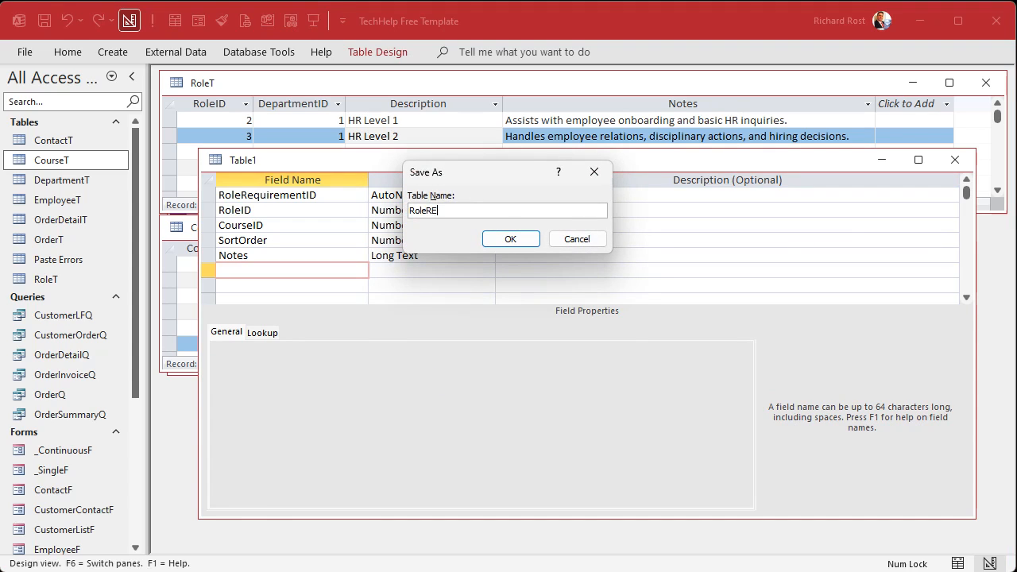
pyautogui.write('q')
pyautogui.press('BackSpace')
pyautogui.press('BackSpace')
pyautogui.write('equire')
pyautogui.write('ment')
pyautogui.write('T')
pyautogui.press('BackSpace')
pyautogui.press('BackSpace')
pyautogui.press('BackSpace')
pyautogui.press('BackSpace')
pyautogui.press('BackSpace')
pyautogui.press('BackSpace')
pyautogui.press('BackSpace')
pyautogui.press('BackSpace')
pyautogui.press('BackSpace')
pyautogui.press('Return')
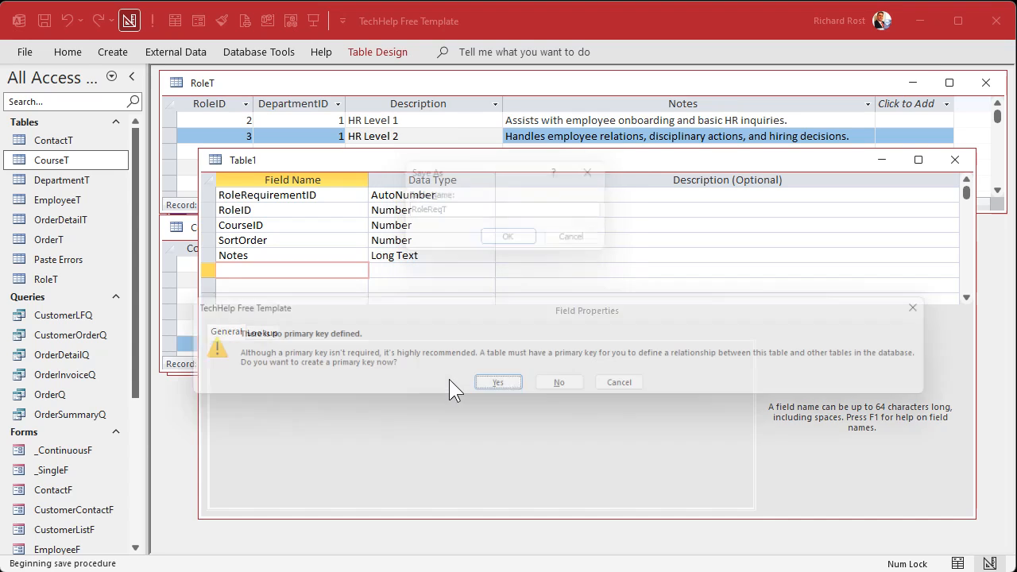
pyautogui.click(501, 392)
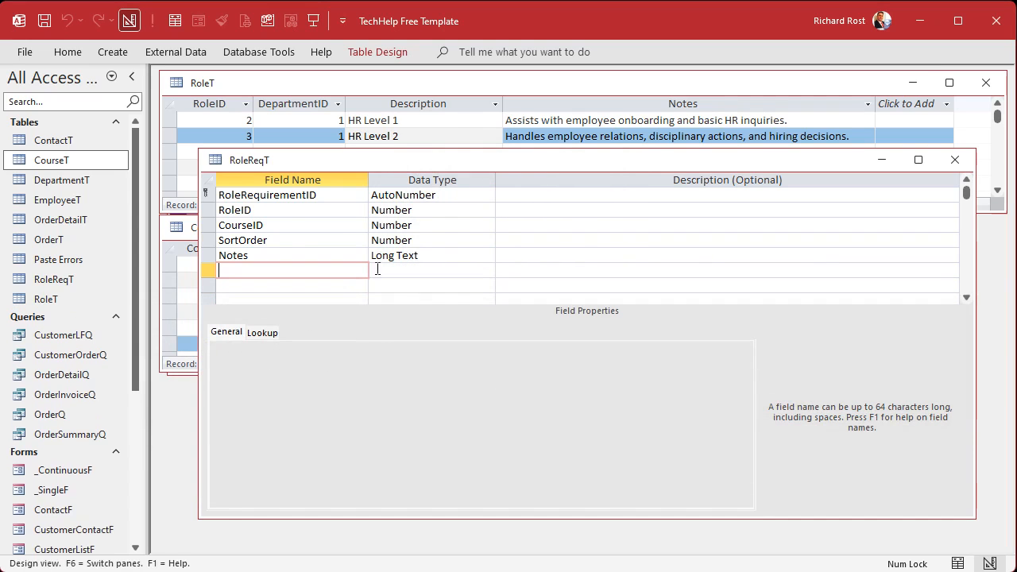
# Step: Rename the RoleRequirementID key field to RoleReqID and close the table design
pyautogui.moveTo(260, 195); pyautogui.dragTo(309, 195)
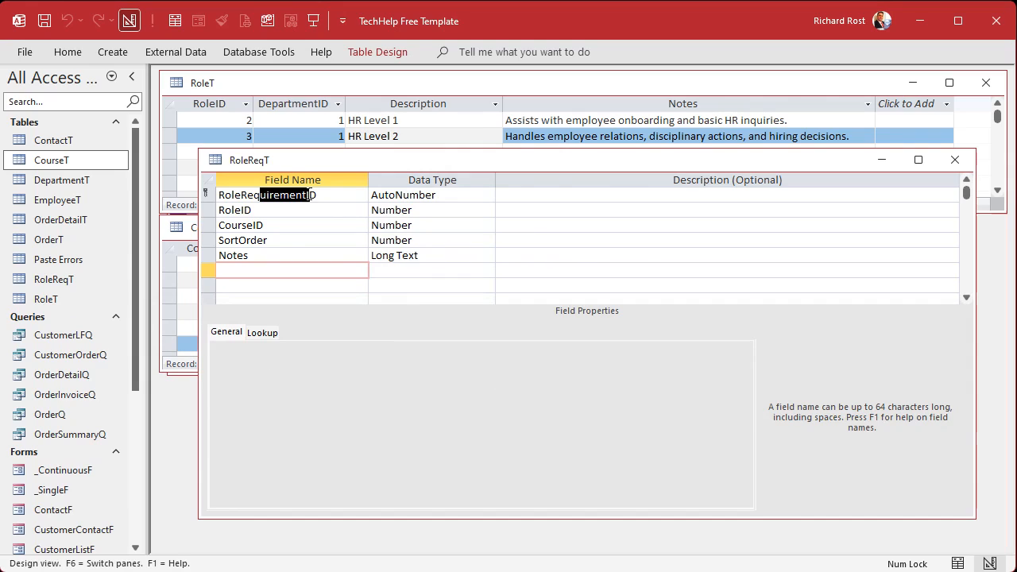
pyautogui.press('Delete')
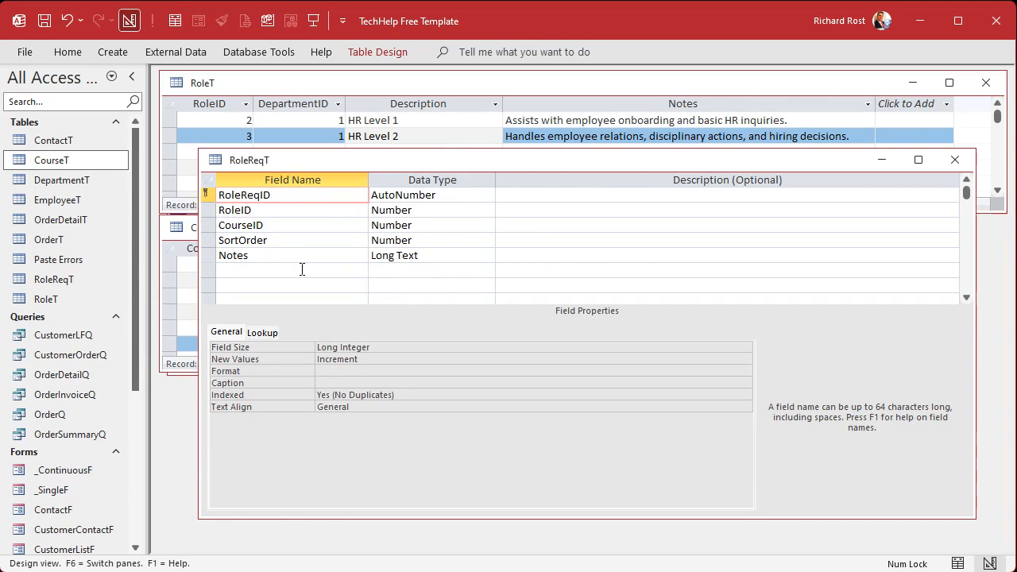
pyautogui.click(302, 270)
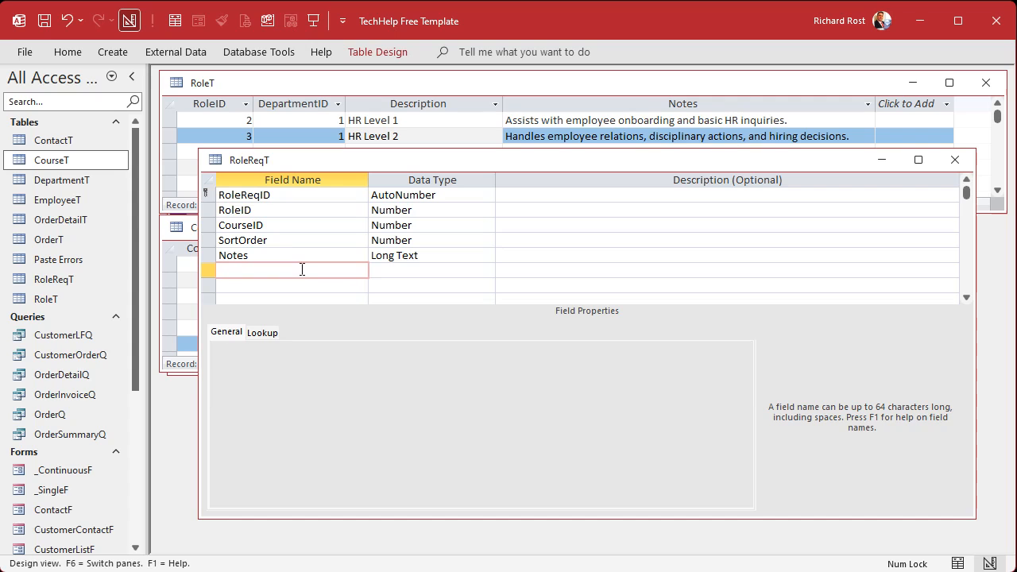
pyautogui.click(944, 161)
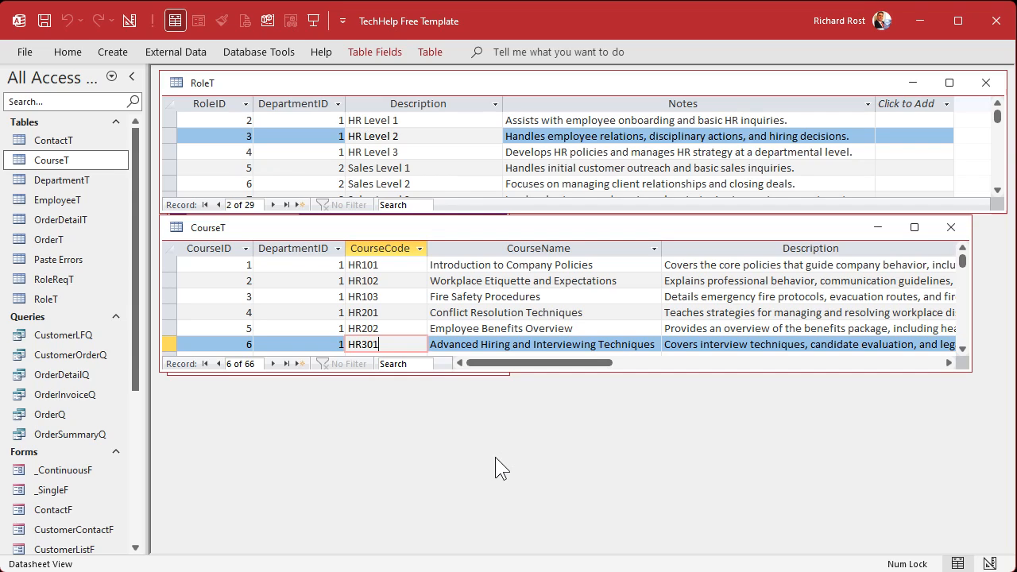
# Step: Open RoleReqT below CourseT and add a record with RoleID 2 and CourseID 1
pyautogui.doubleClick(54, 279)
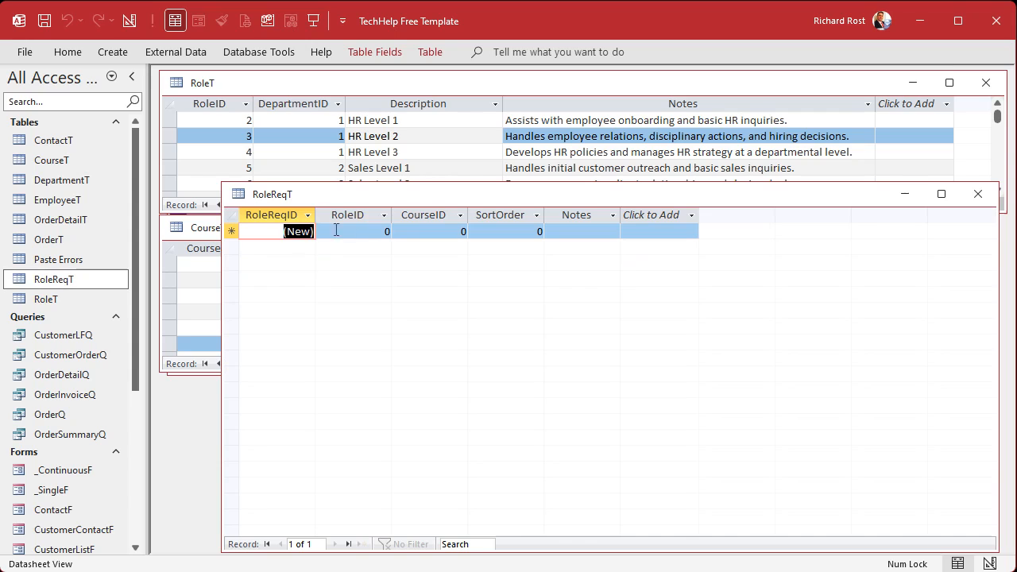
pyautogui.moveTo(368, 189); pyautogui.dragTo(367, 388)
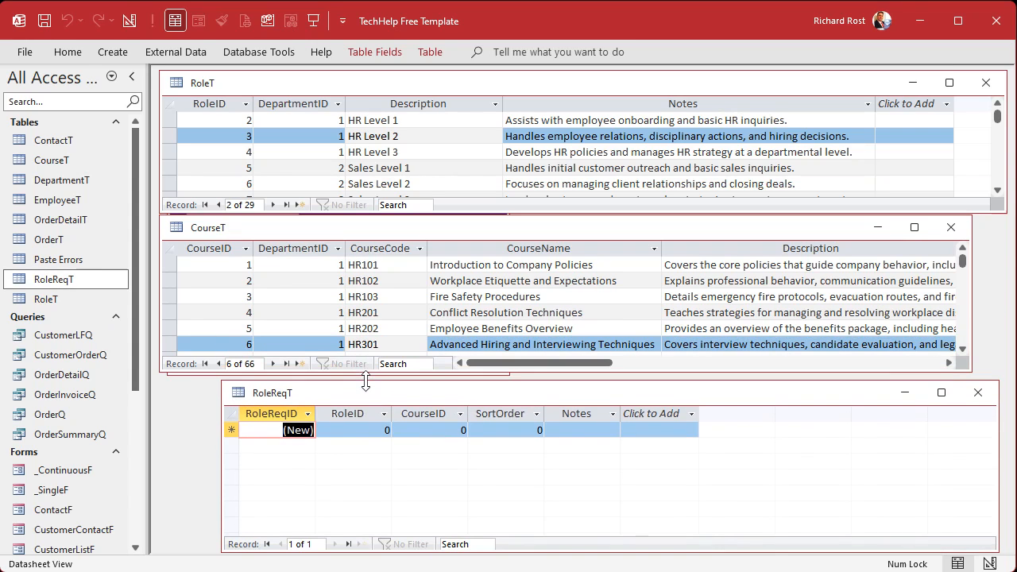
pyautogui.click(351, 435)
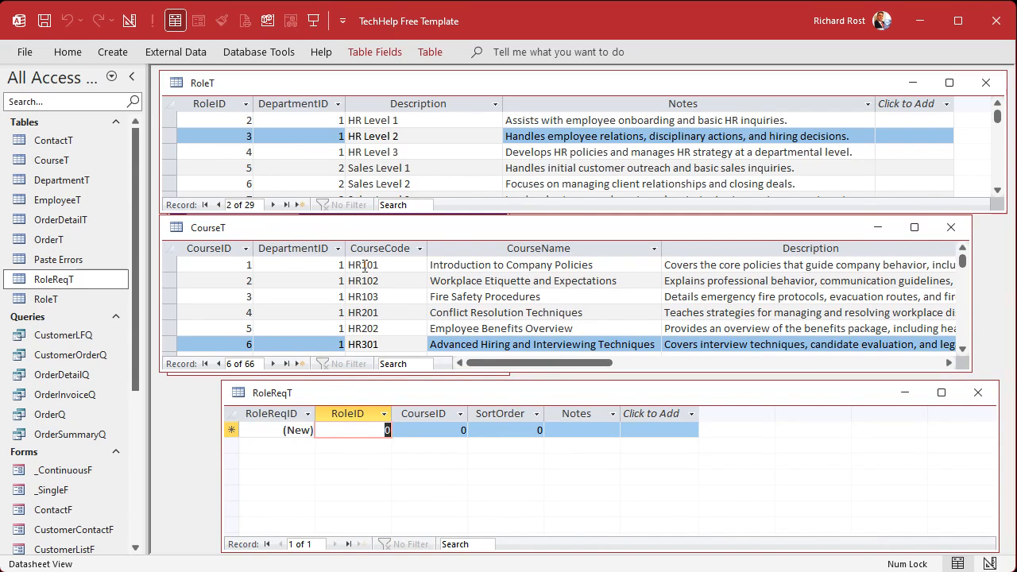
pyautogui.write('2')
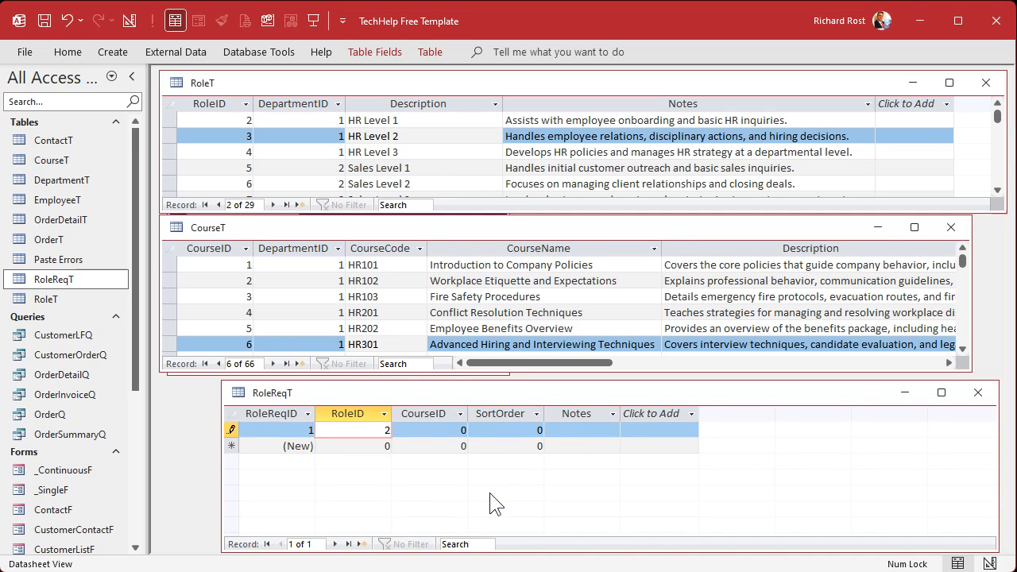
pyautogui.press('Tab')
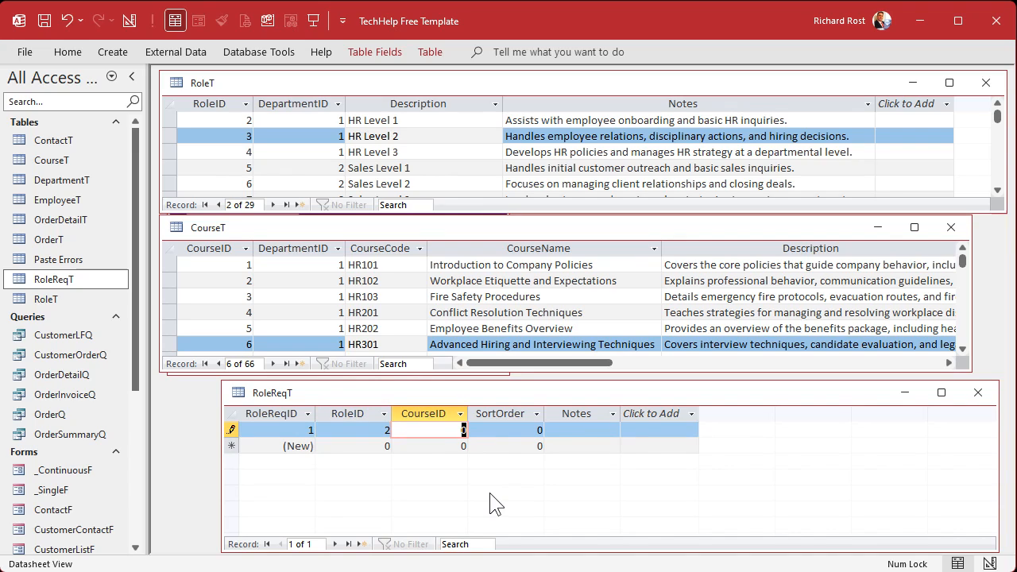
pyautogui.write('1')
pyautogui.press('Down')
# Step: Add two more RoleReqT records for RoleID 2, one with CourseID 2 and one with CourseID 3
pyautogui.press('Left')
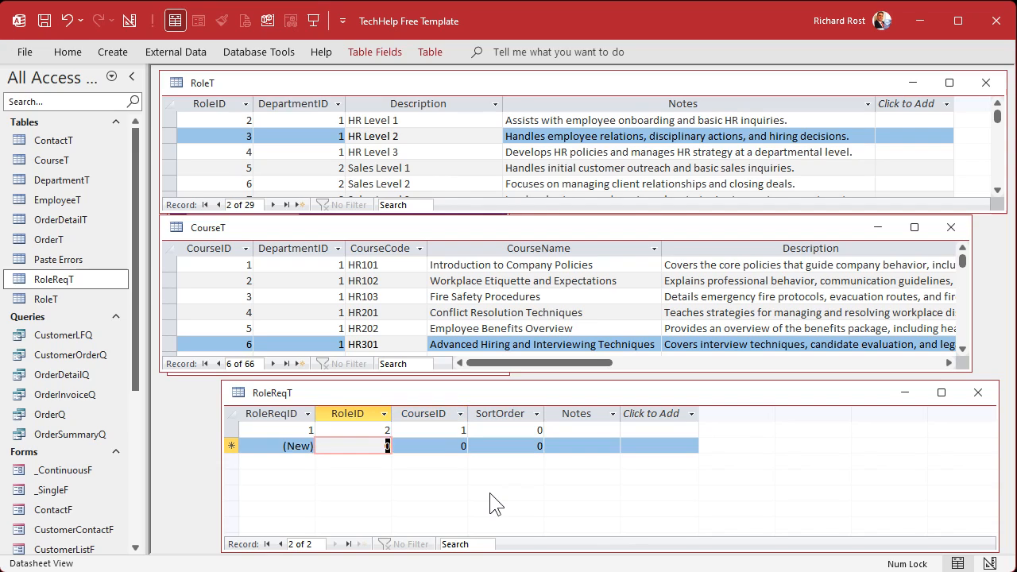
pyautogui.write('2')
pyautogui.press('Tab')
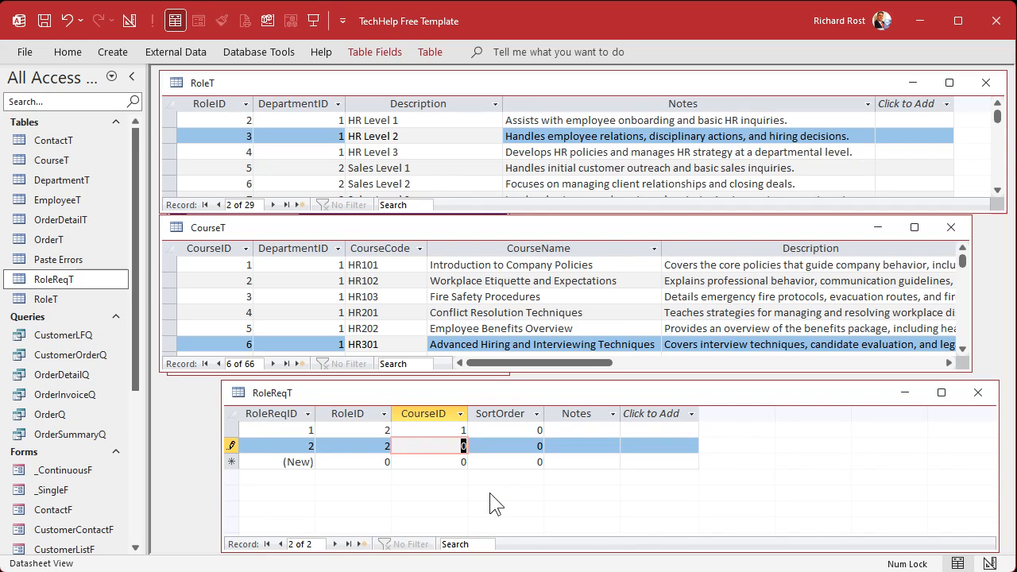
pyautogui.write('2')
pyautogui.press('Down')
pyautogui.press('Left')
pyautogui.write('2')
pyautogui.press('Tab')
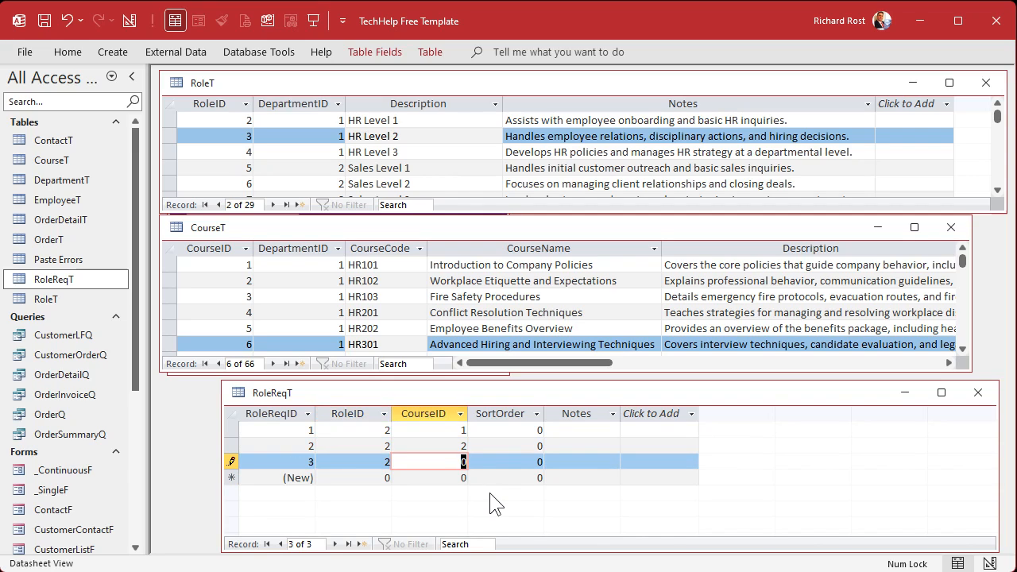
pyautogui.write('3')
pyautogui.press('Down')
# Step: Add a RoleReqT record for RoleID 2 that requires the IT101 course, CourseID 31
pyautogui.press('Left')
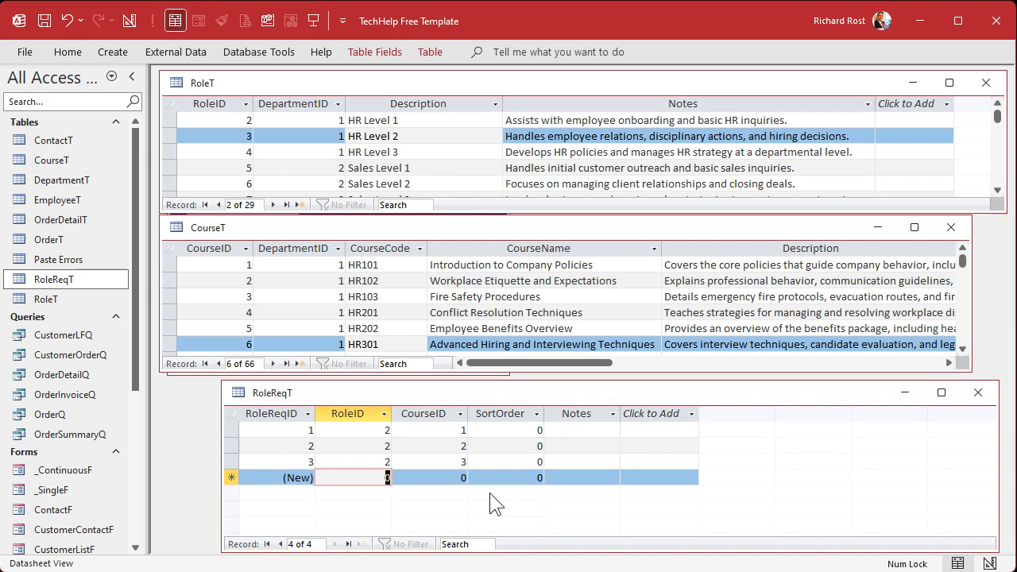
pyautogui.scroll(-2, 397, 298)
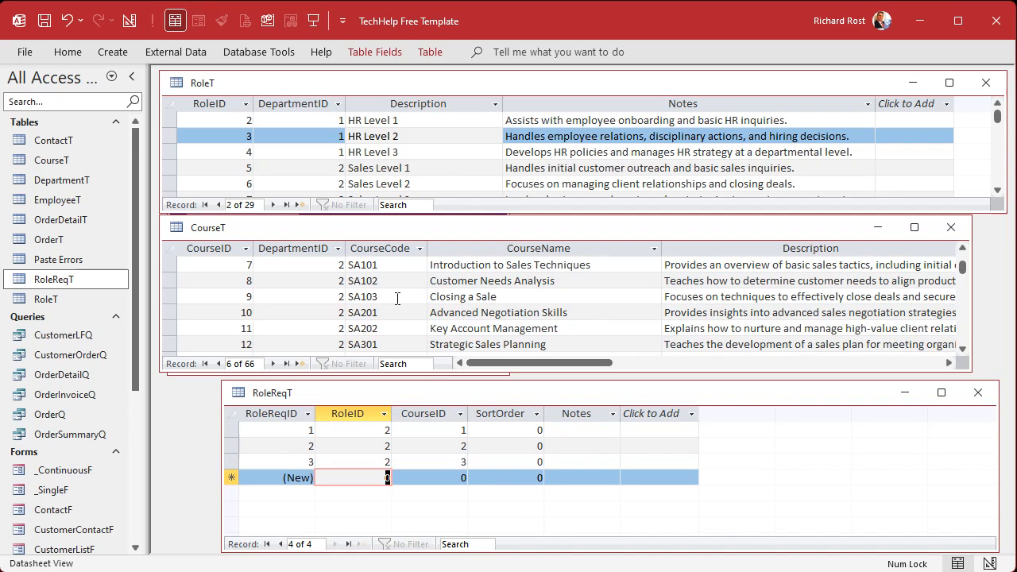
pyautogui.scroll(-4, 397, 298)
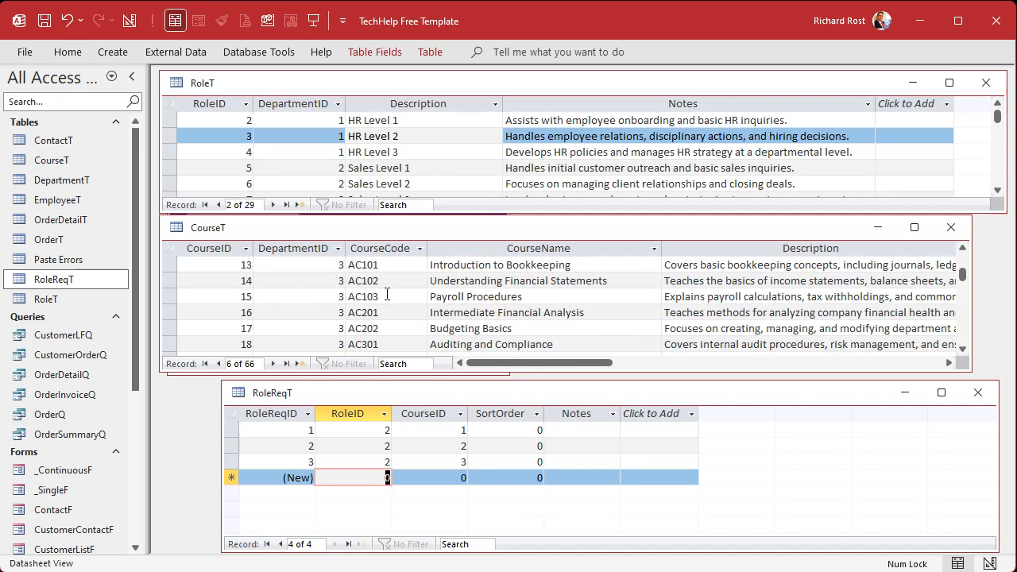
pyautogui.scroll(-4, 423, 290)
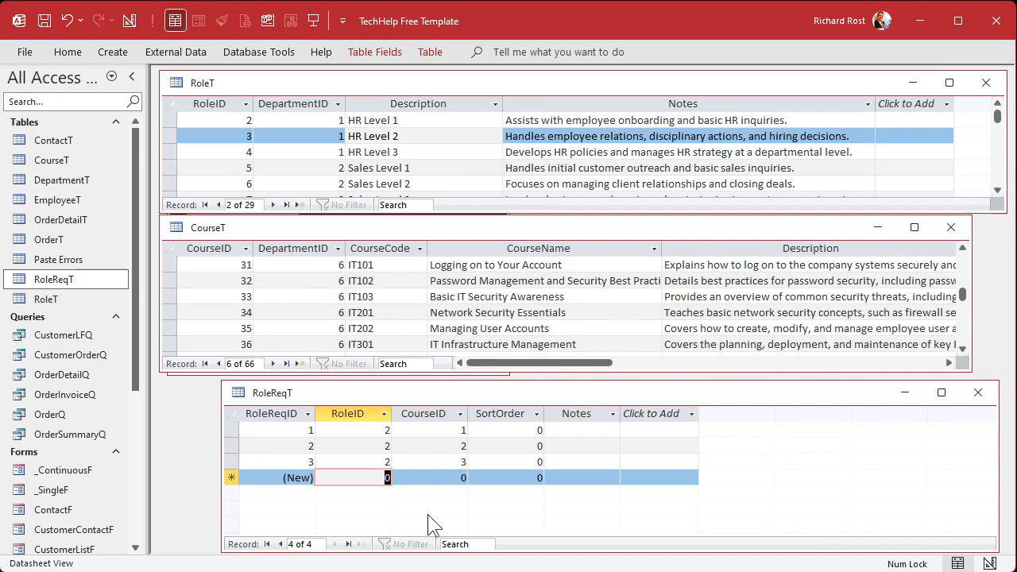
pyautogui.write('2')
pyautogui.press('Tab')
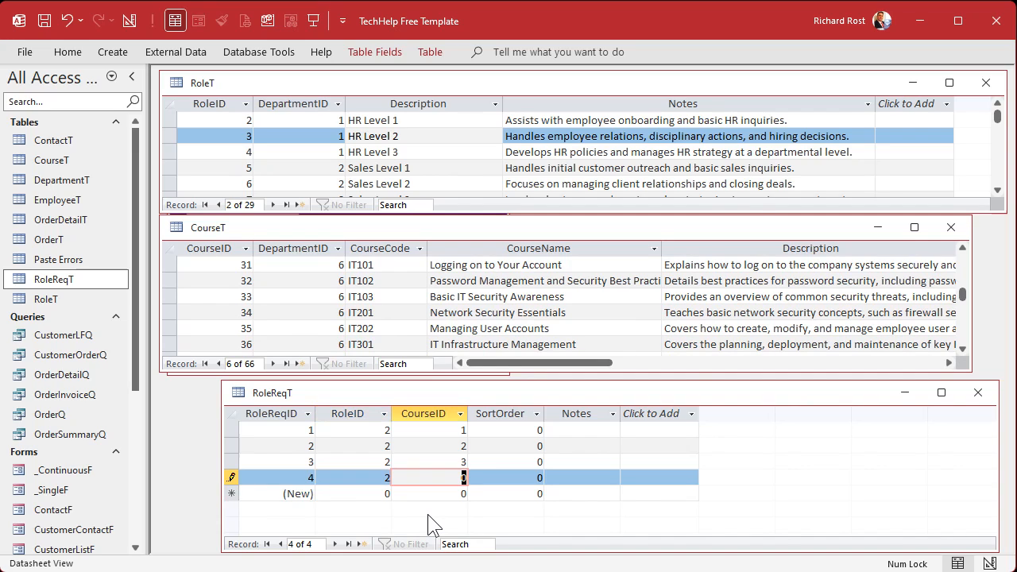
pyautogui.write('31')
pyautogui.press('Tab')
pyautogui.press('Tab')
pyautogui.press('Tab')
pyautogui.press('Tab')
# Step: Add two more RoleReqT records for RoleID 2, one with CourseID 32 and one with CourseID 33
pyautogui.write('2')
pyautogui.press('Tab')
pyautogui.write('32')
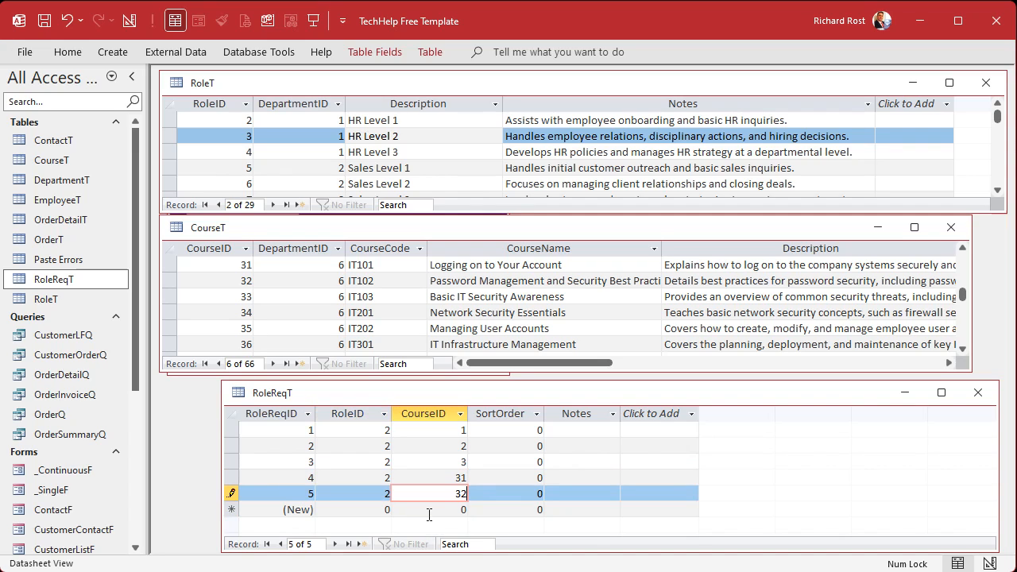
pyautogui.press('Tab')
pyautogui.press('Tab')
pyautogui.press('Tab')
pyautogui.press('Tab')
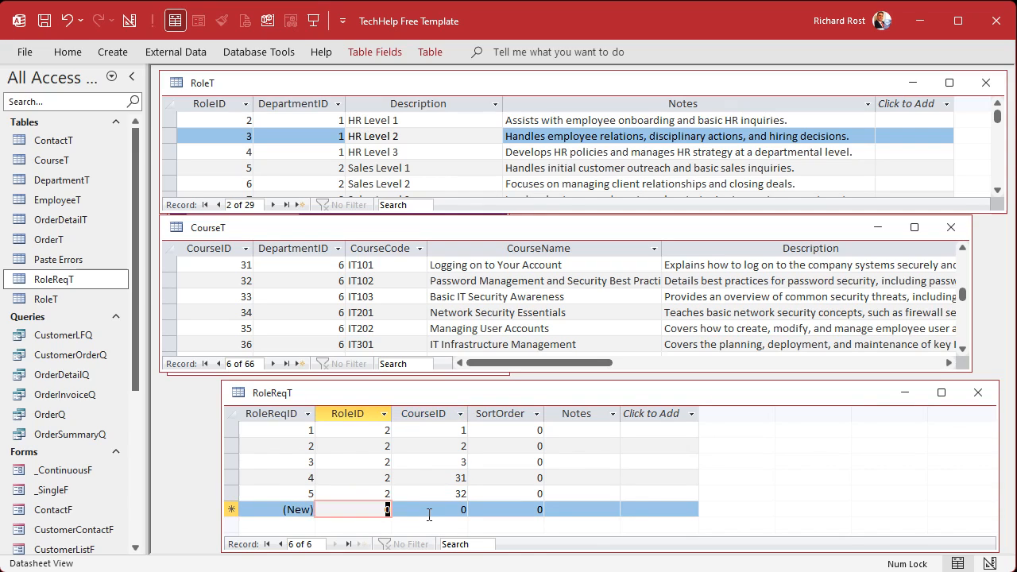
pyautogui.write('2')
pyautogui.press('Tab')
pyautogui.write('33')
pyautogui.press('Tab')
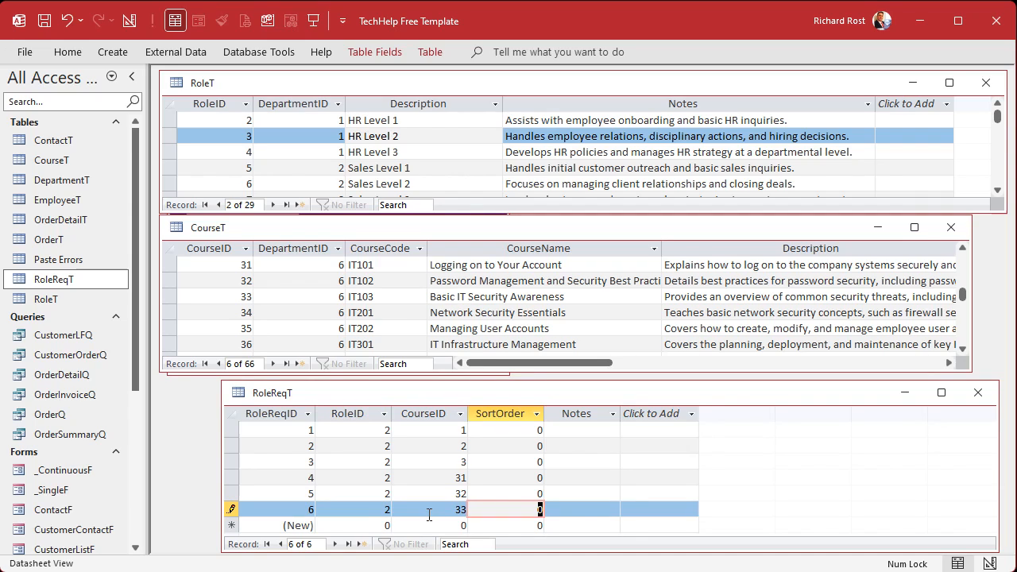
# Step: Number the SortOrder of the six RoleReqT records from 1 to 6 in row order and close all open tables
pyautogui.press('Up')
pyautogui.press('Up')
pyautogui.press('Up')
pyautogui.press('Up')
pyautogui.press('Up')
pyautogui.press('1')
pyautogui.press('Down')
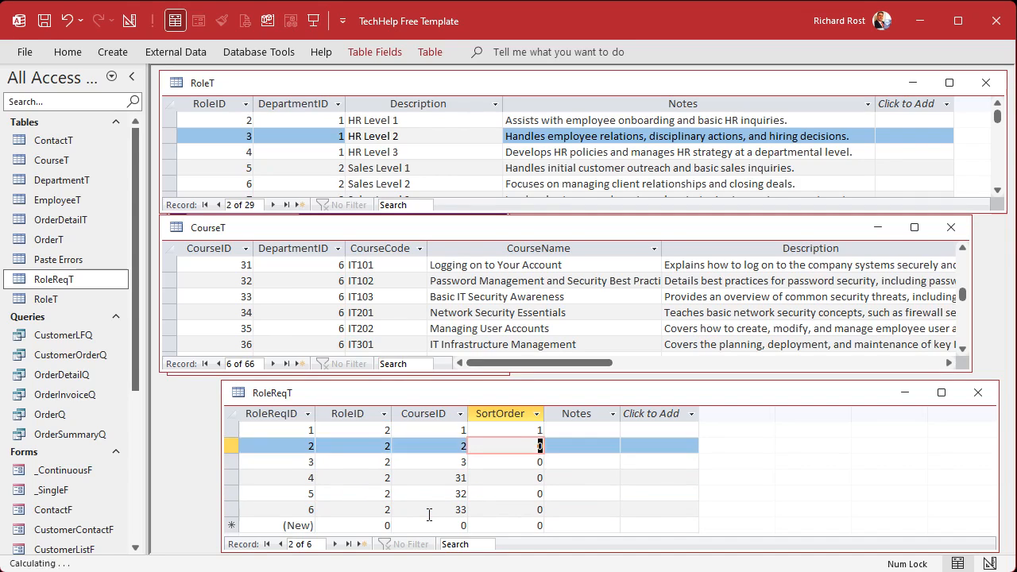
pyautogui.press('2')
pyautogui.press('Down')
pyautogui.press('3')
pyautogui.press('Down')
pyautogui.press('4')
pyautogui.press('Down')
pyautogui.press('5')
pyautogui.press('Down')
pyautogui.press('6')
pyautogui.press('Down')
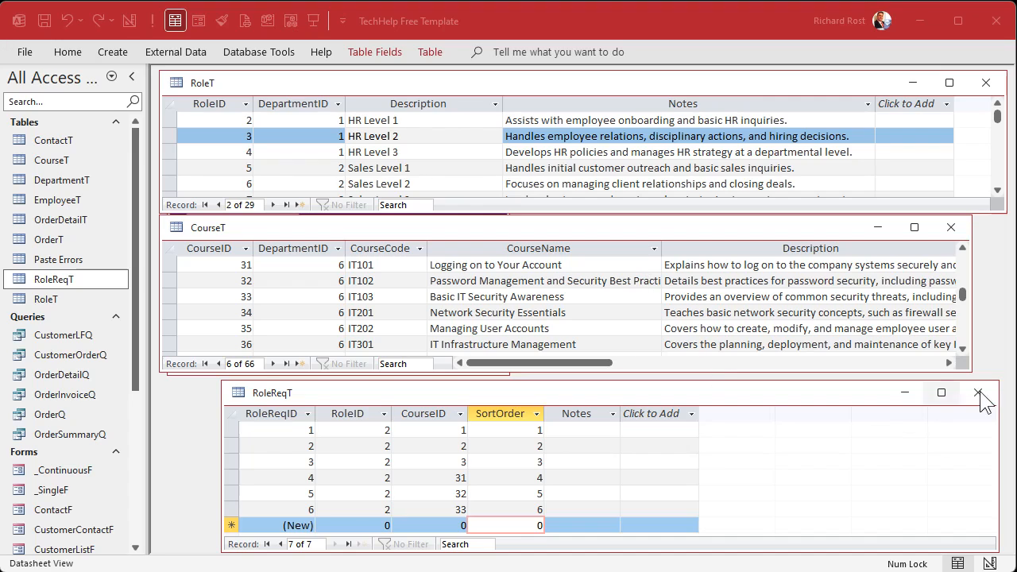
pyautogui.click(982, 394)
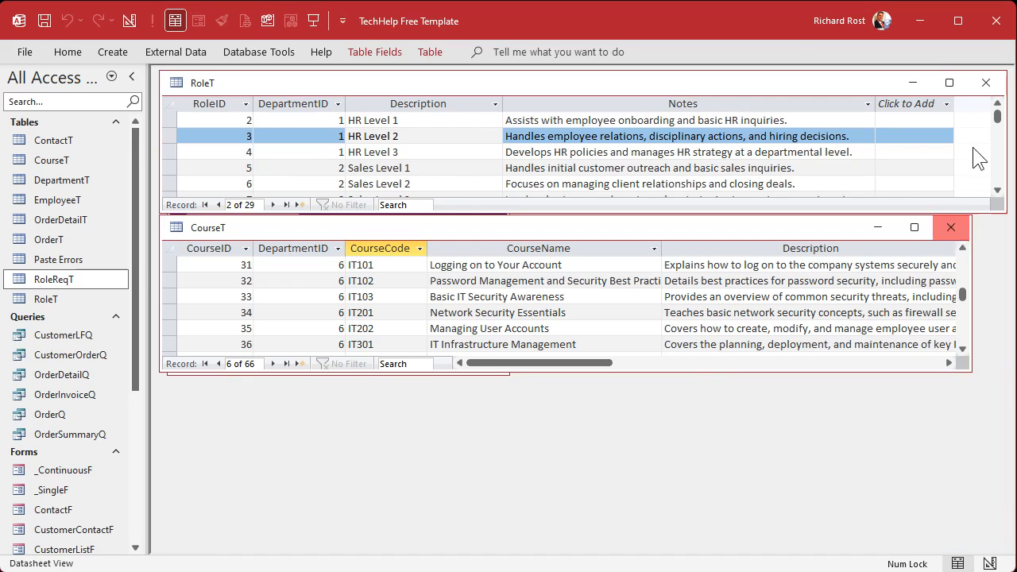
pyautogui.click(987, 82)
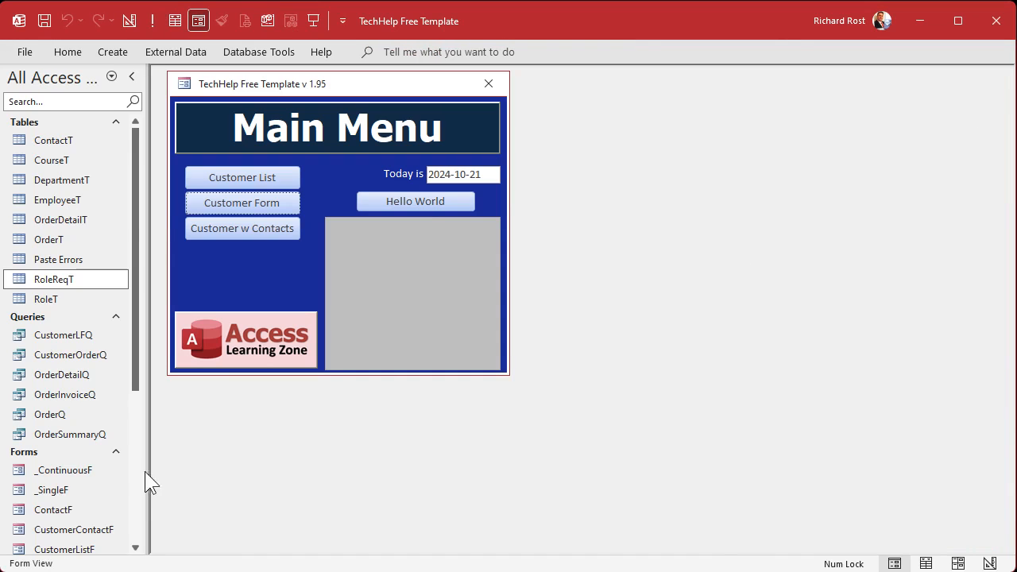
# Step: Duplicate the _ContinuousF form and name the copy RoleF
pyautogui.scroll(-3, 125, 477)
pyautogui.click(85, 280)
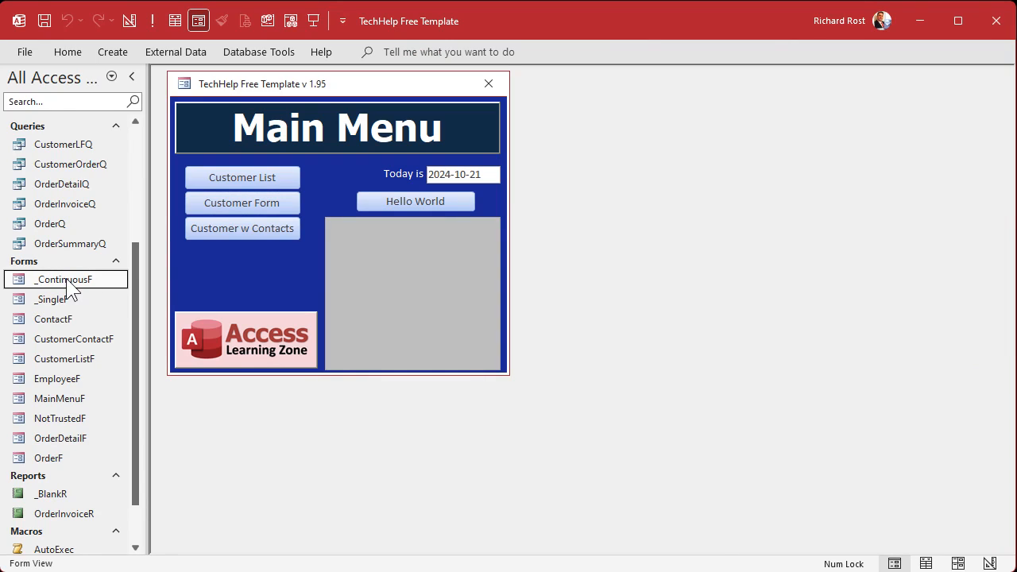
pyautogui.click(68, 291)
pyautogui.hotkey('ctrl', 'c')
pyautogui.hotkey('ctrl', 'v')
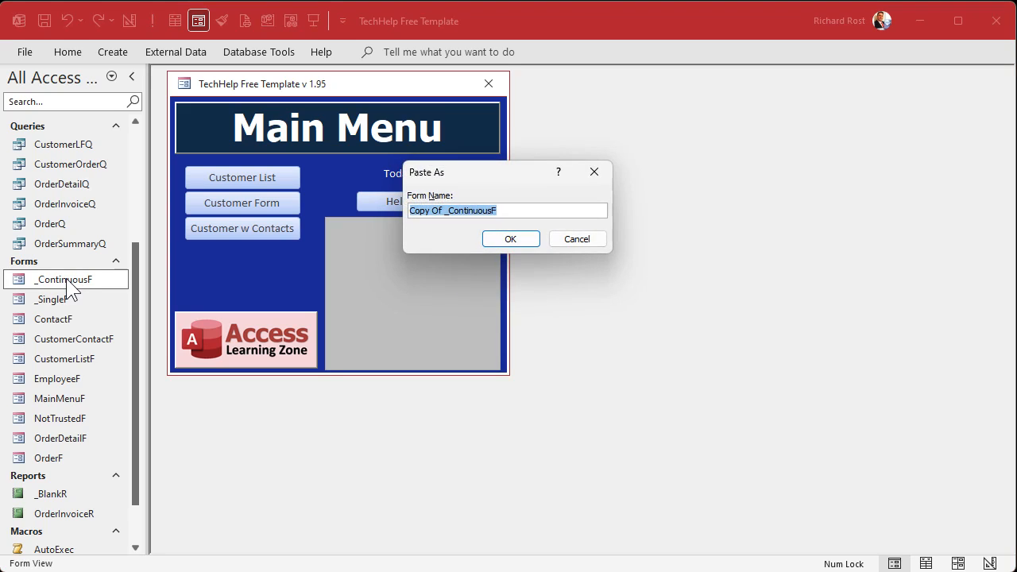
pyautogui.write('Ro')
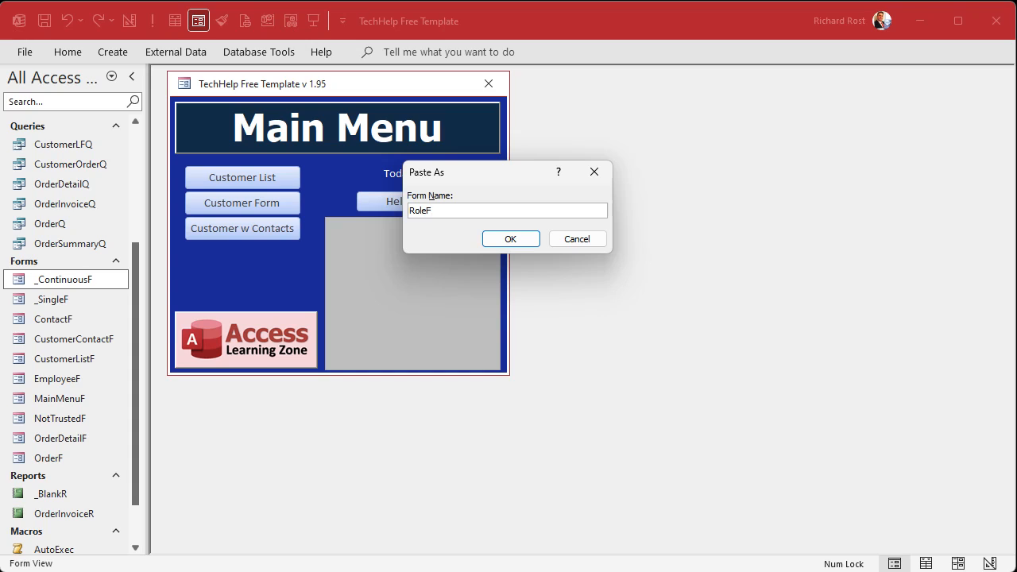
pyautogui.write('leF')
pyautogui.press('Return')
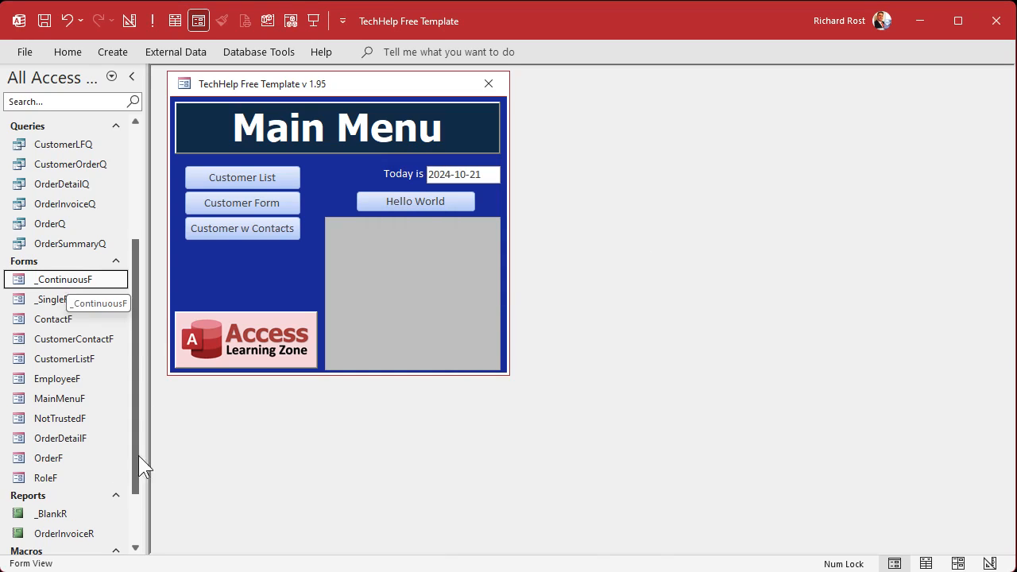
# Step: Open the RoleF form in Design View and enlarge its window to show all form sections
pyautogui.doubleClick(45, 478)
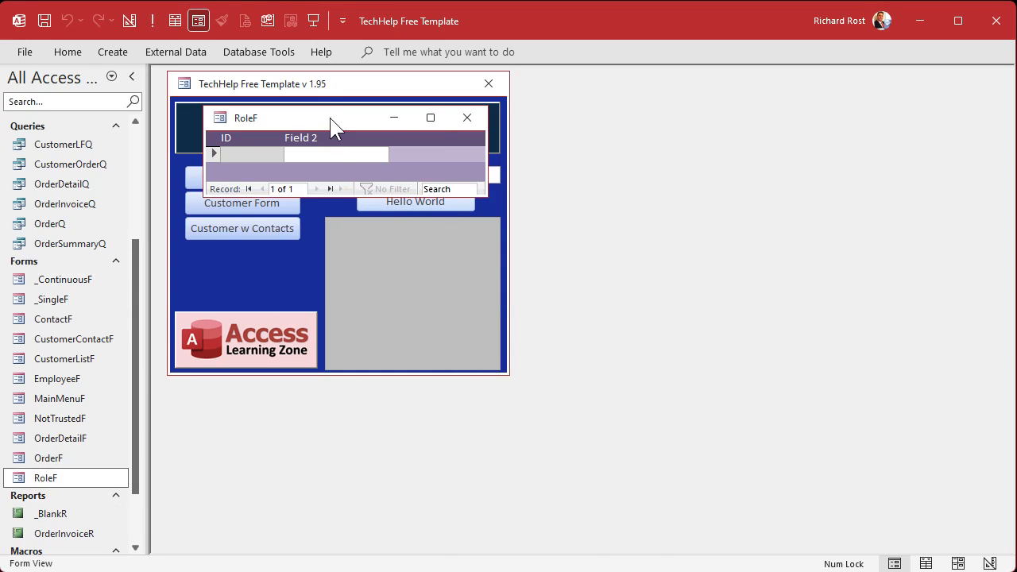
pyautogui.rightClick(331, 119)
pyautogui.click(386, 245)
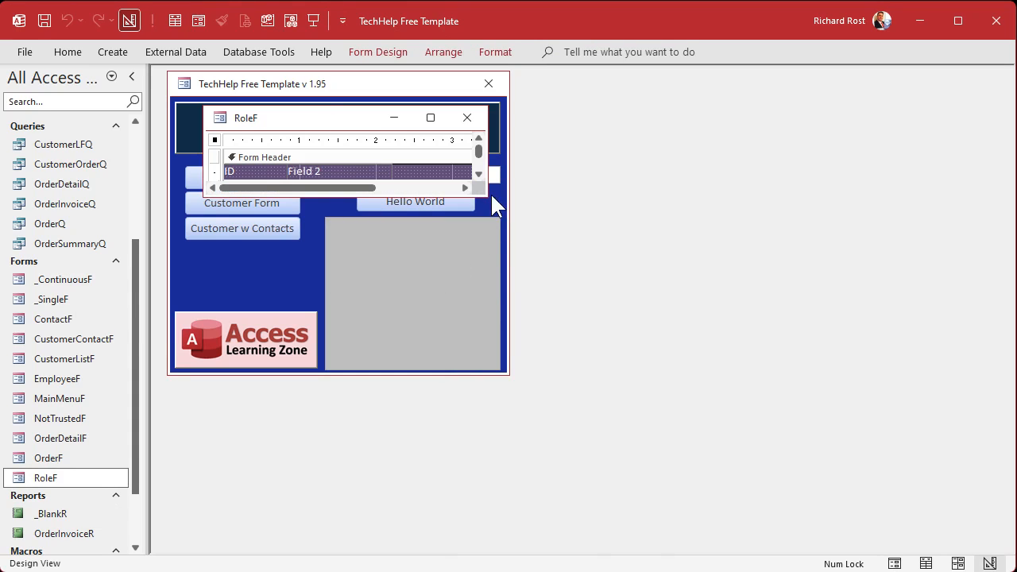
pyautogui.moveTo(483, 194); pyautogui.dragTo(813, 518)
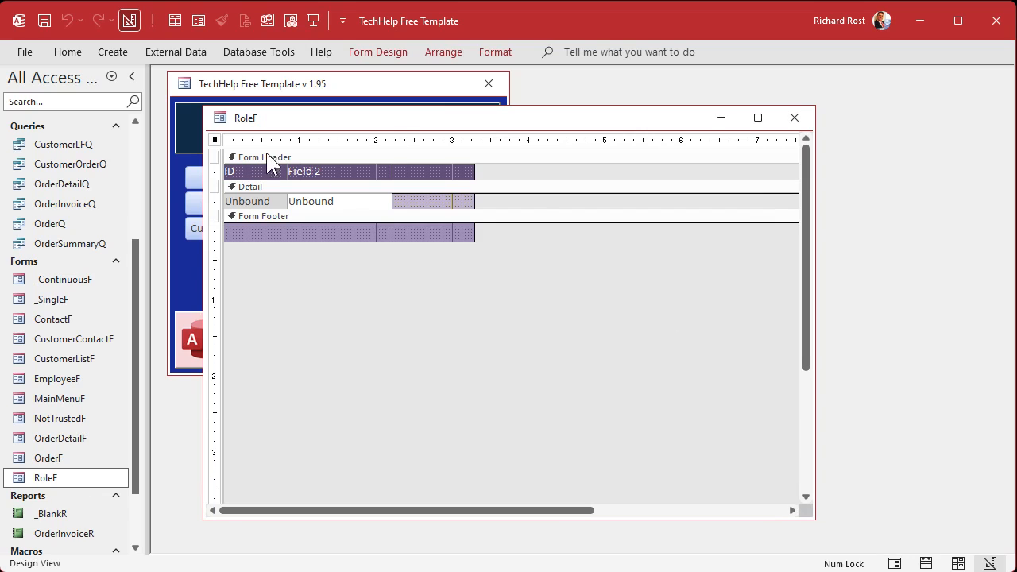
# Step: Set the record source of the RoleF form to RoleT
pyautogui.doubleClick(216, 141)
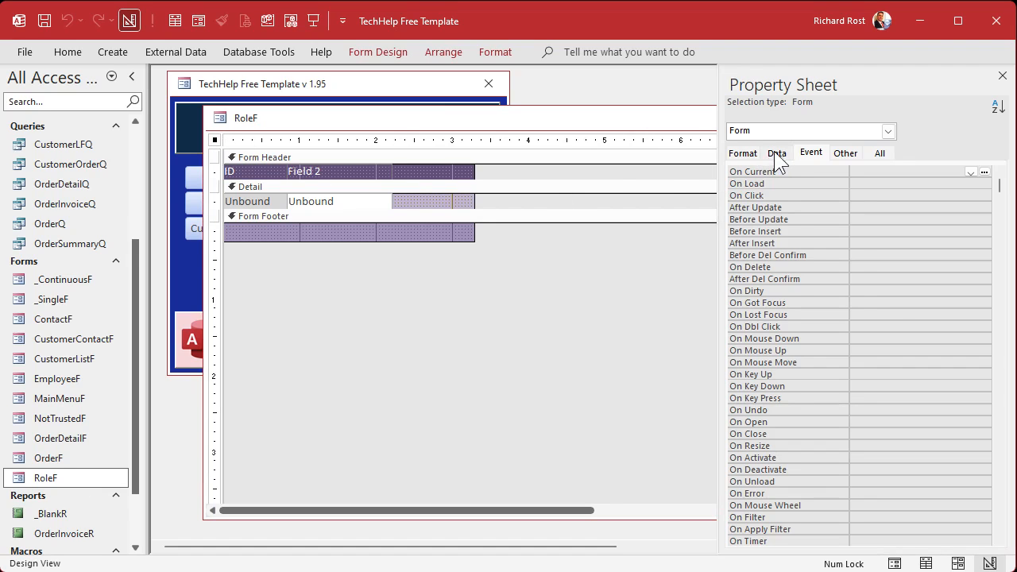
pyautogui.click(777, 153)
pyautogui.click(985, 172)
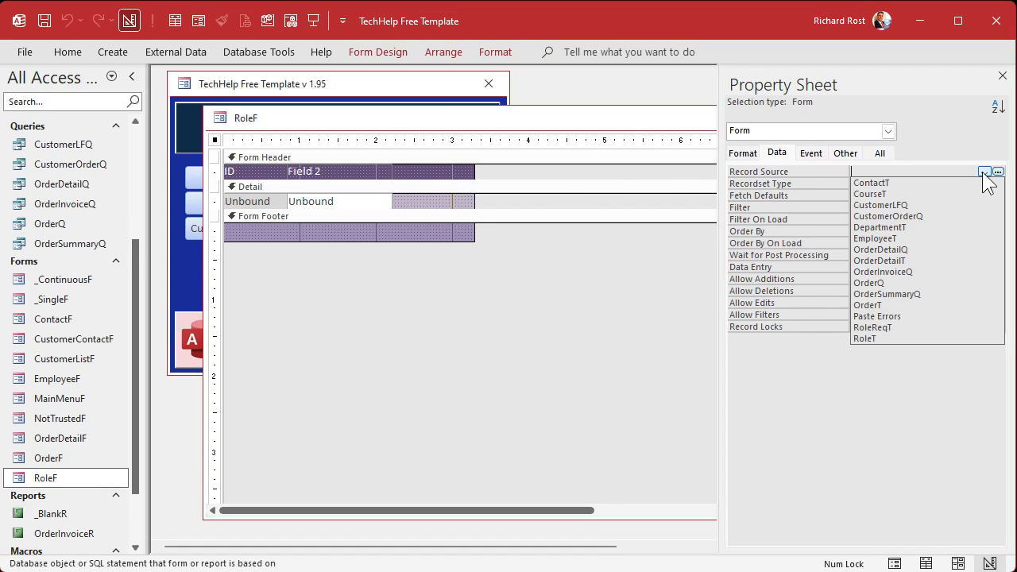
pyautogui.click(934, 339)
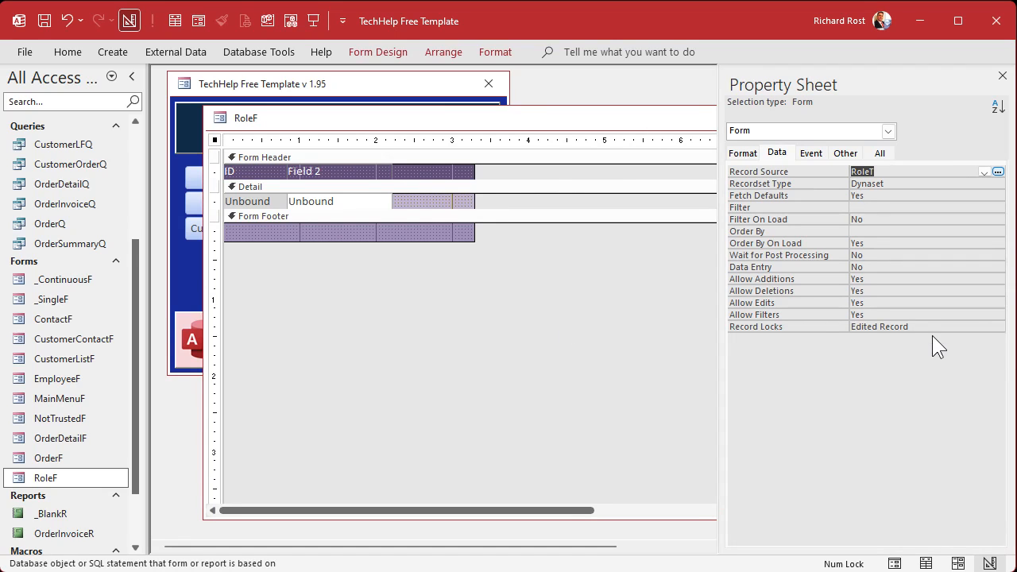
# Step: Add the existing fields RoleID, DepartmentID, Description and Notes to the Detail section of RoleF
pyautogui.click(391, 51)
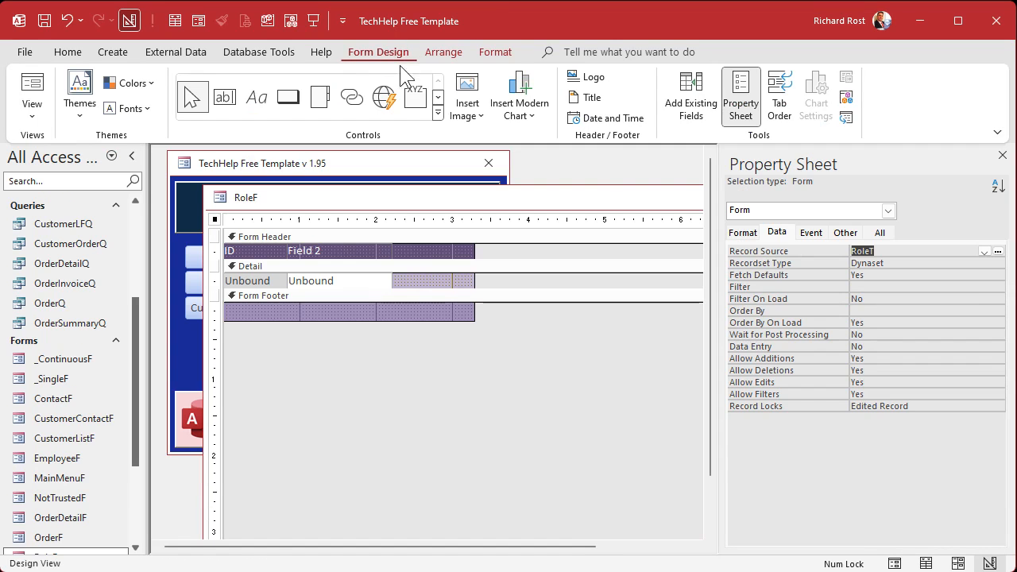
pyautogui.click(691, 96)
pyautogui.click(835, 219)
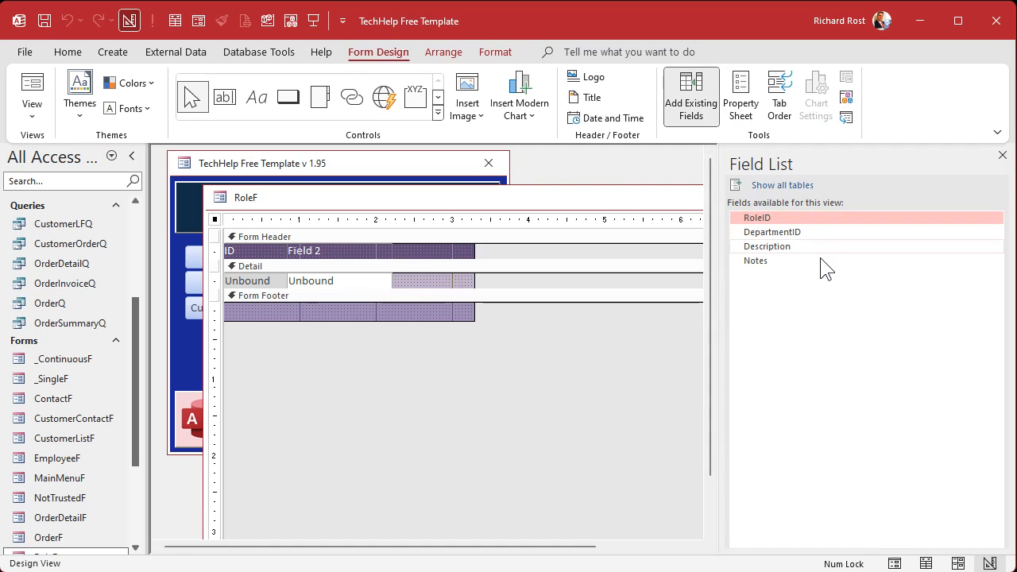
pyautogui.keyDown('shift'); pyautogui.click(827, 262); pyautogui.keyUp('shift')
pyautogui.moveTo(827, 232); pyautogui.dragTo(420, 281)
# Step: Delete the unbound text box under Field 2 and the labels of the four added fields
pyautogui.moveTo(301, 288); pyautogui.dragTo(278, 322)
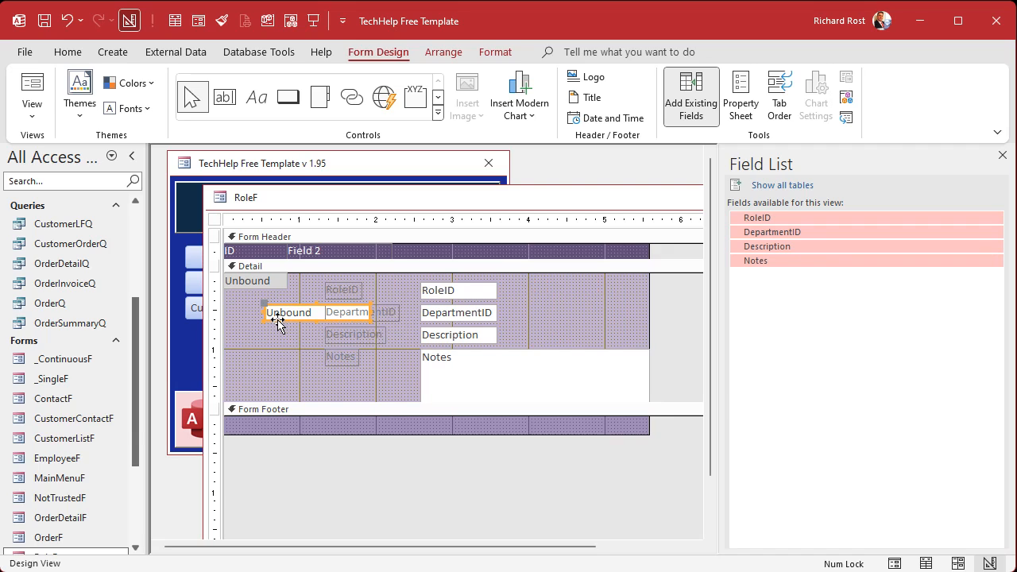
pyautogui.press('Delete')
pyautogui.moveTo(314, 280); pyautogui.dragTo(369, 373)
pyautogui.press('Delete')
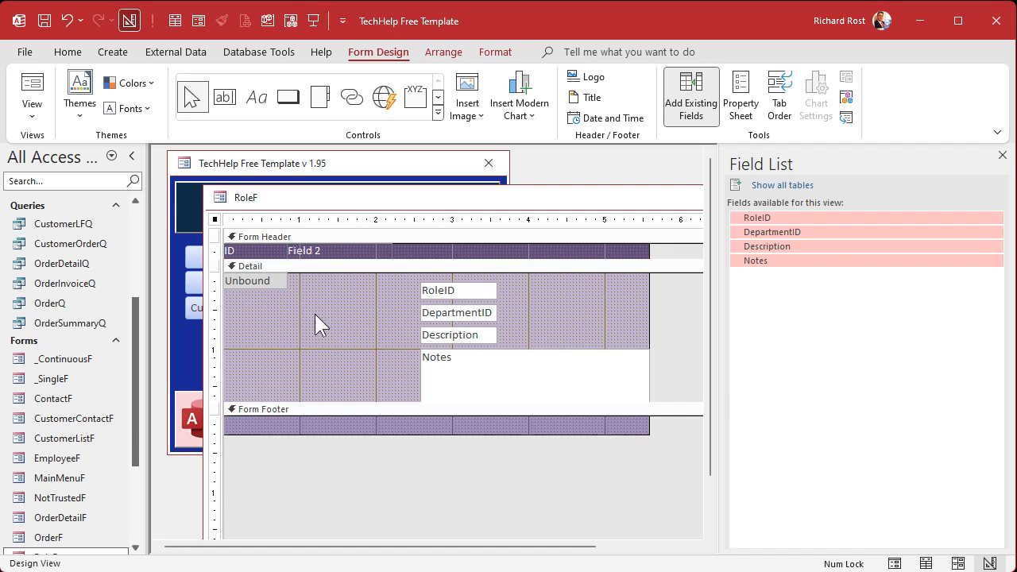
# Step: Delete the RoleID, DepartmentID and remaining unbound text boxes from the Detail section
pyautogui.click(490, 290)
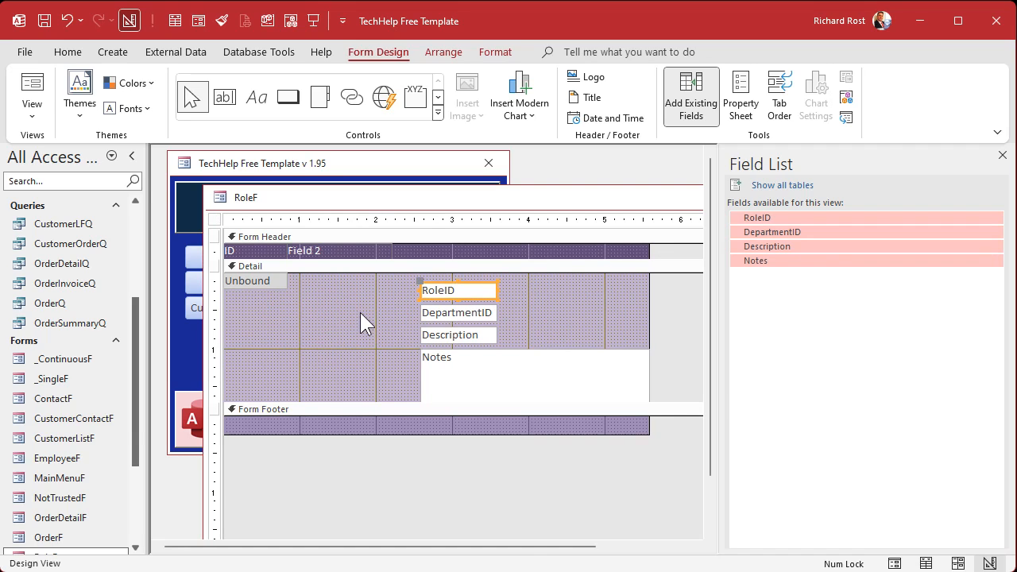
pyautogui.press('Delete')
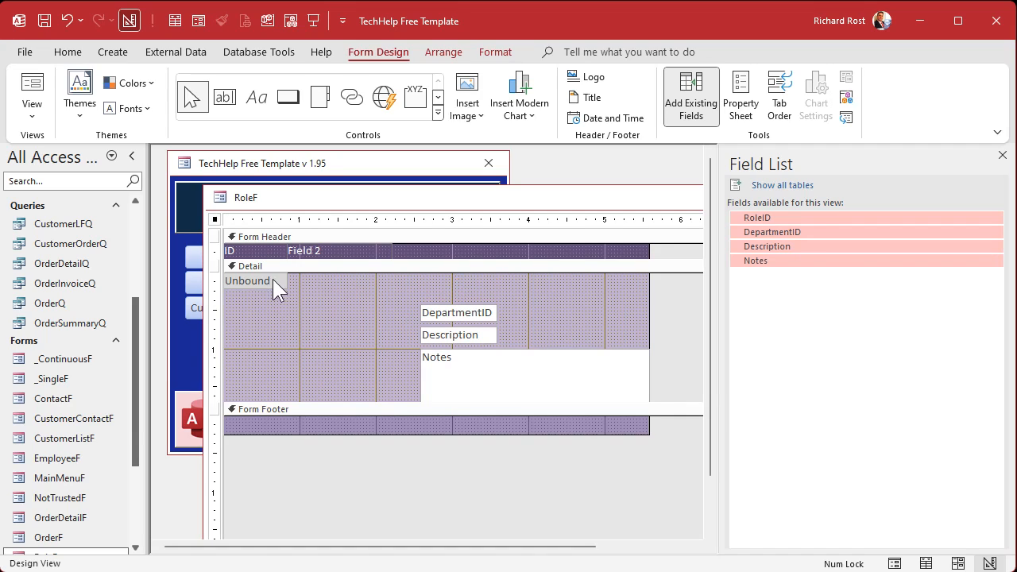
pyautogui.click(272, 279)
pyautogui.press('Delete')
pyautogui.moveTo(459, 316); pyautogui.dragTo(334, 290)
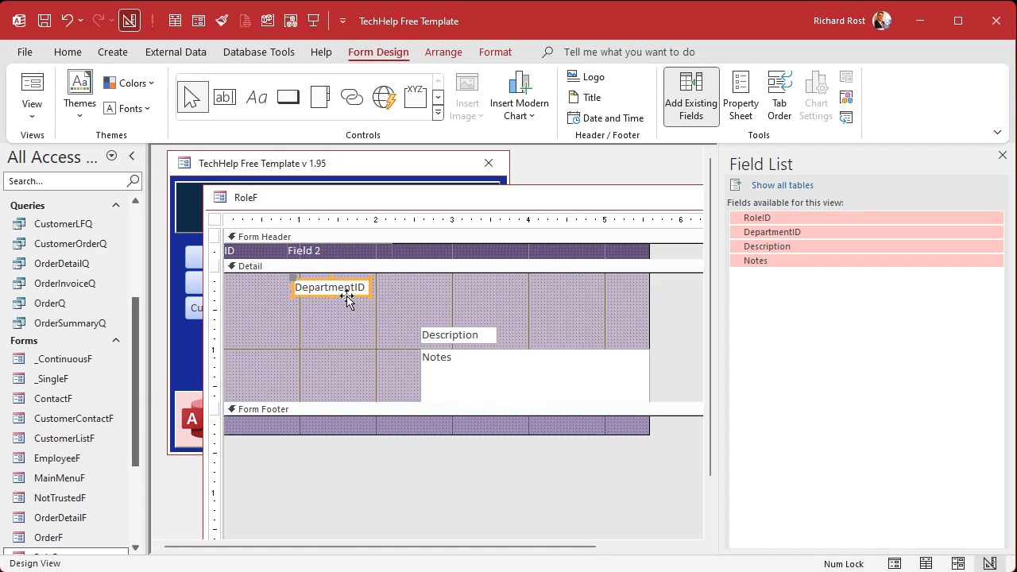
pyautogui.press('Delete')
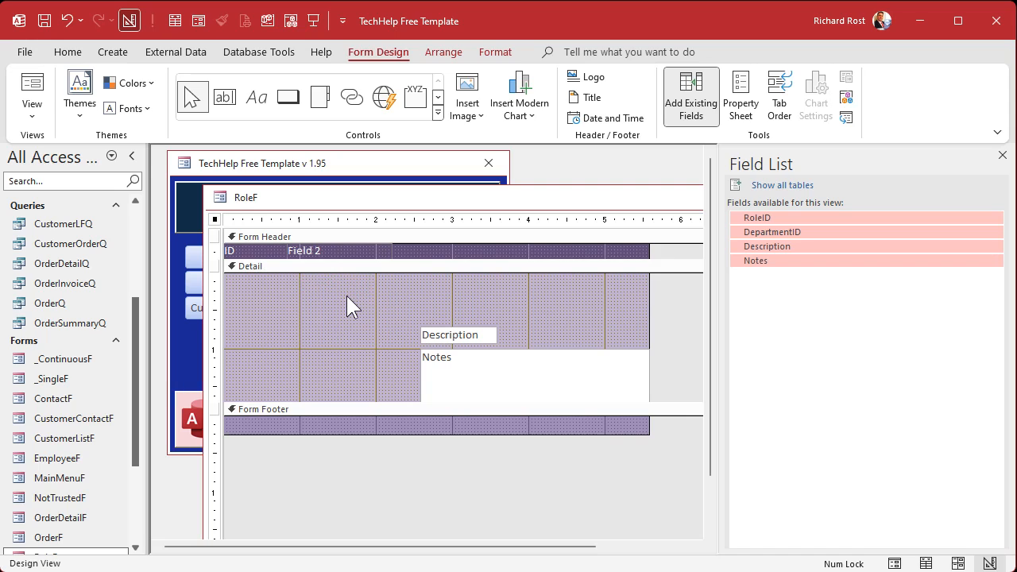
# Step: Place a combo box in the Detail section of RoleF that gets its values from the DepartmentT table
pyautogui.click(438, 116)
pyautogui.click(224, 122)
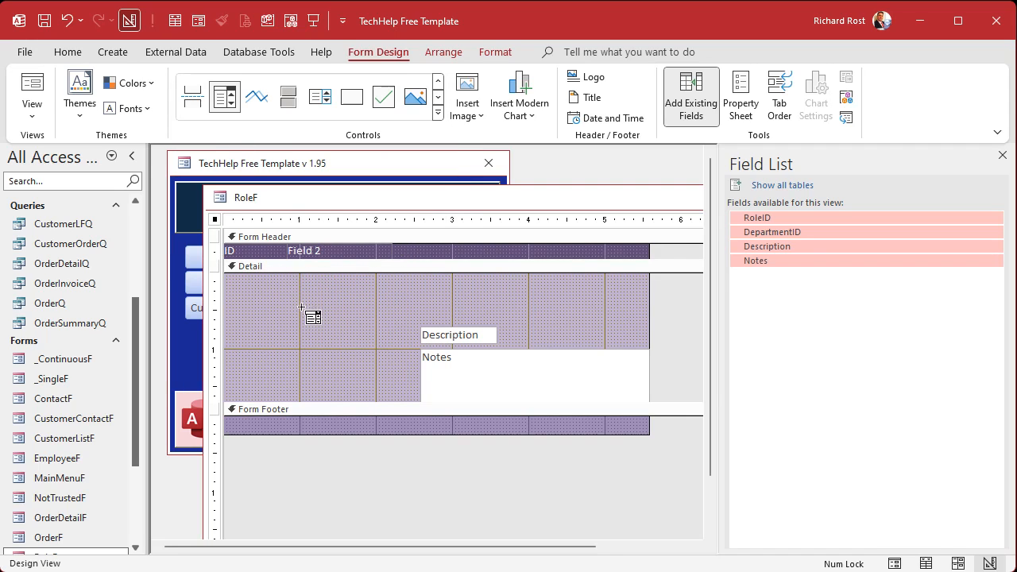
pyautogui.click(301, 280)
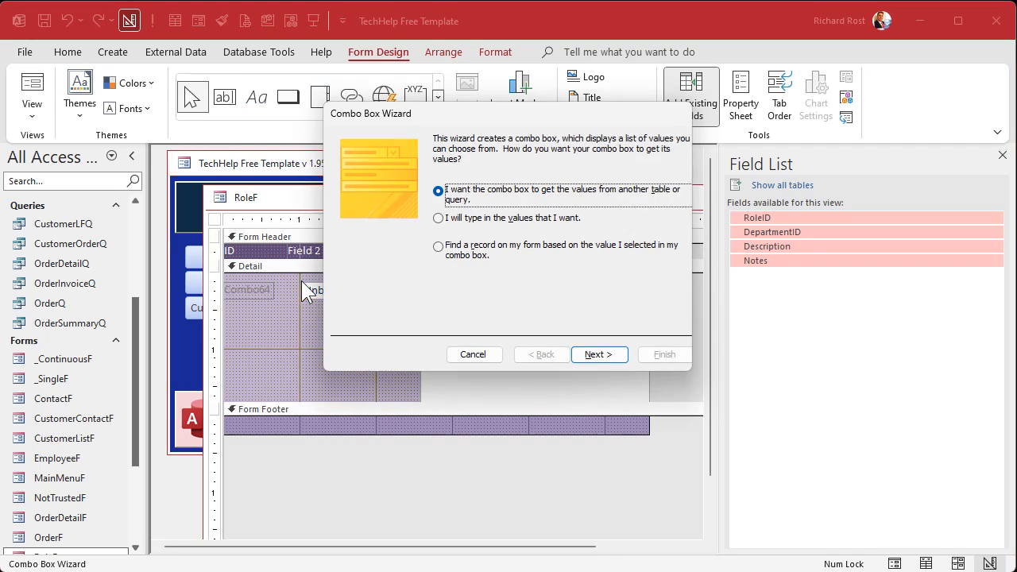
pyautogui.click(616, 357)
pyautogui.doubleClick(521, 192)
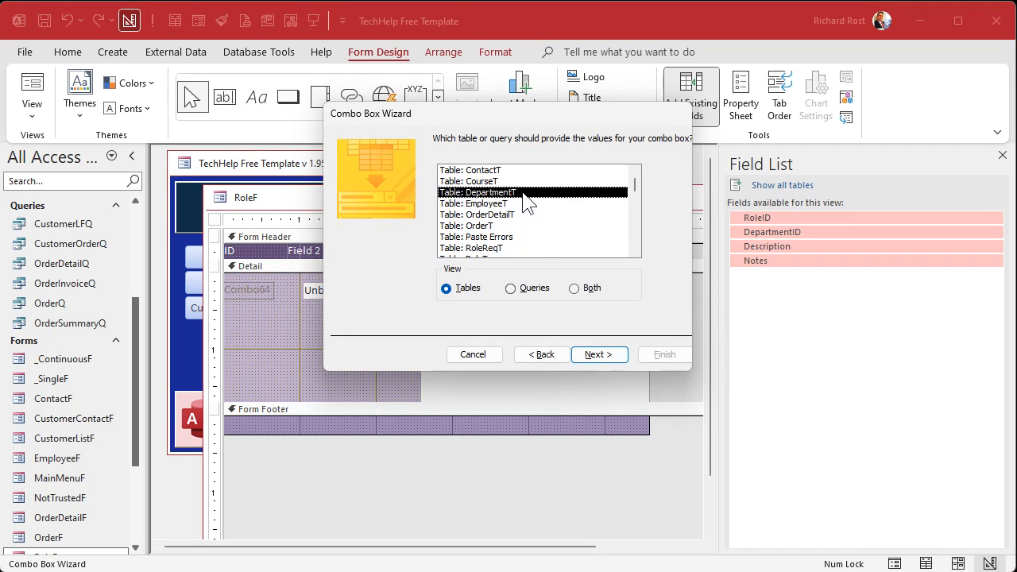
# Step: Include the DepartmentID, DepartmentCode and DepartmentName fields as columns of the combo box
pyautogui.click(487, 251)
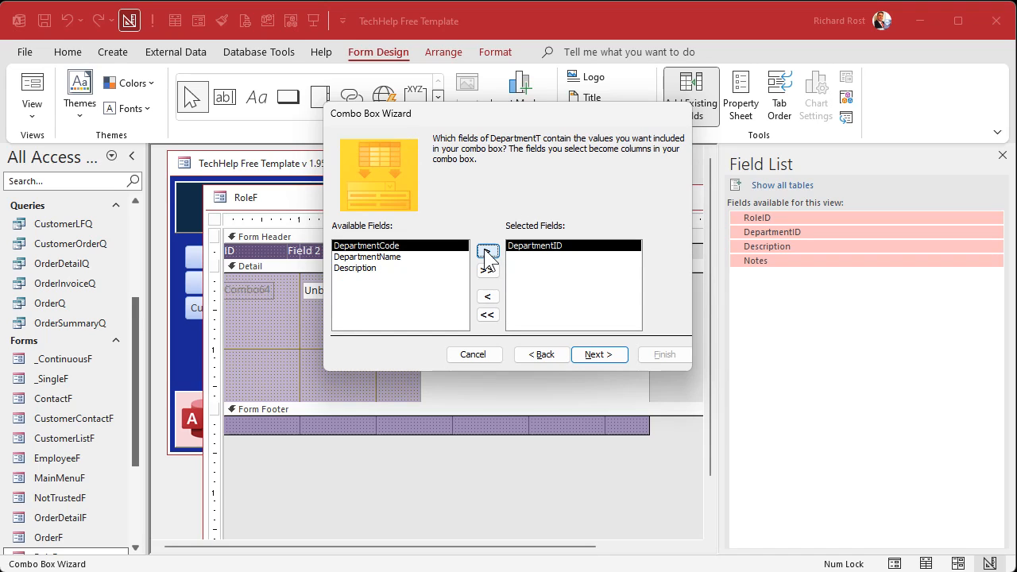
pyautogui.click(487, 251)
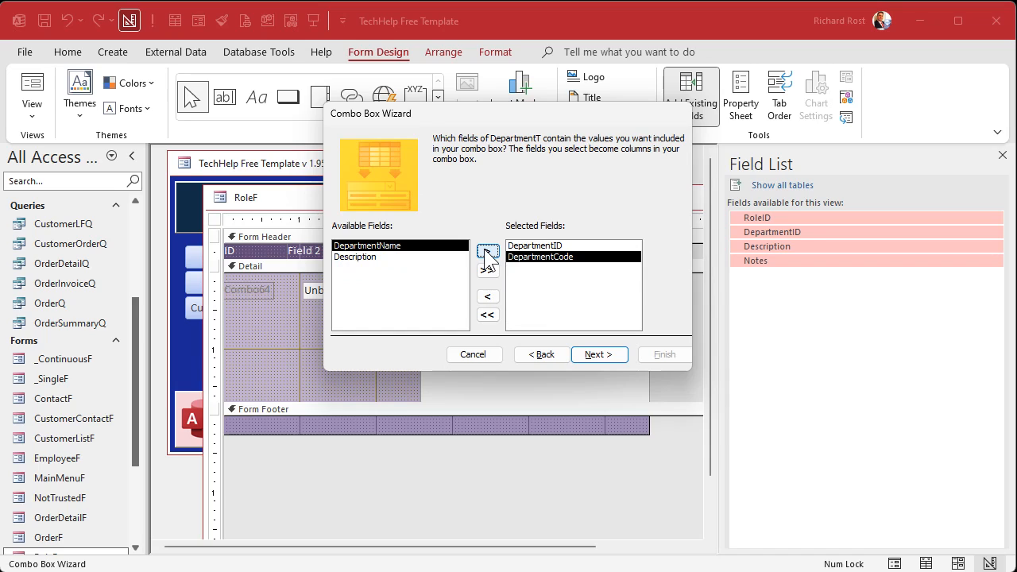
pyautogui.click(488, 251)
pyautogui.click(597, 355)
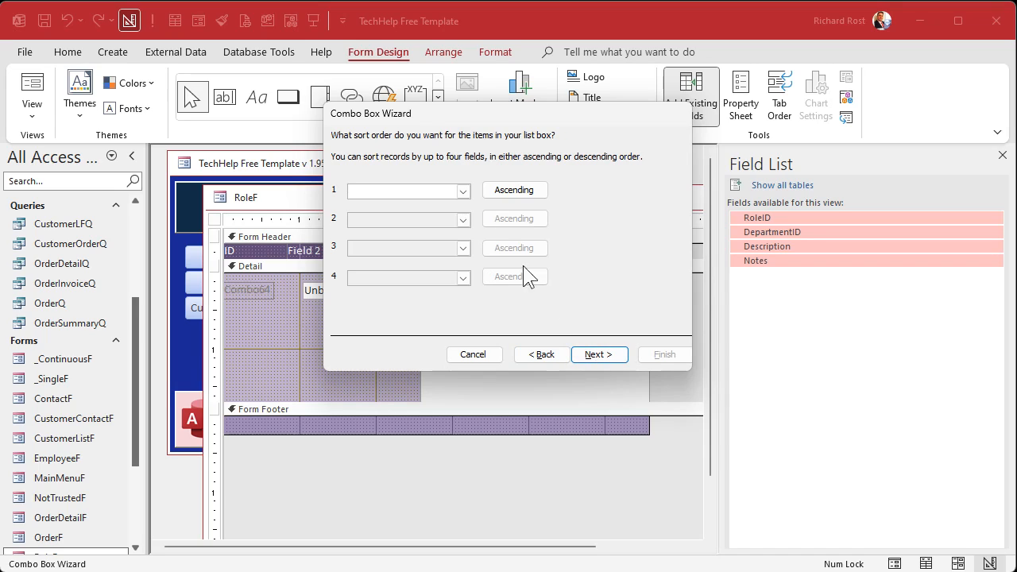
# Step: Sort the combo box list ascending by DepartmentCode first and DepartmentName second
pyautogui.click(464, 195)
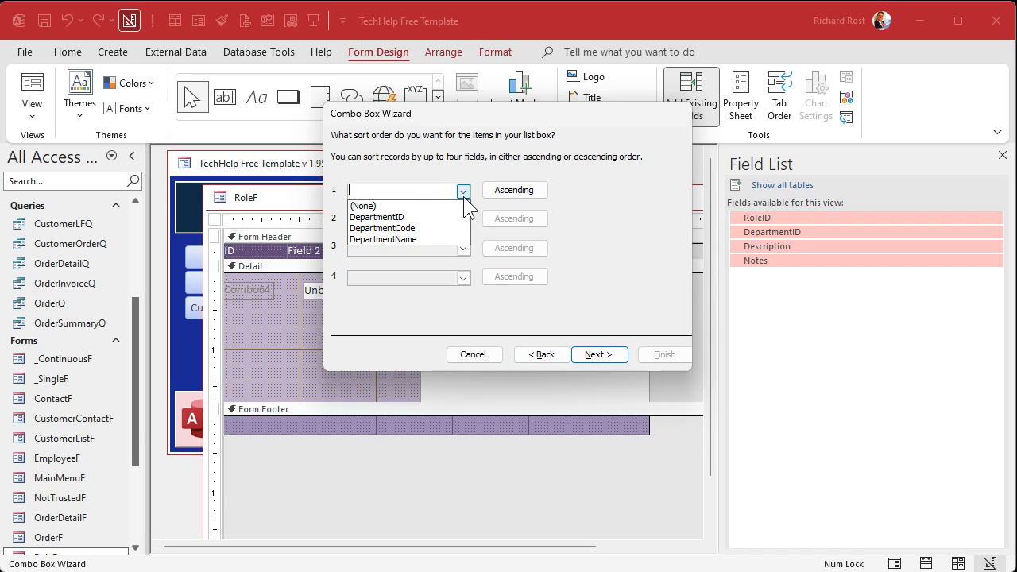
pyautogui.click(428, 229)
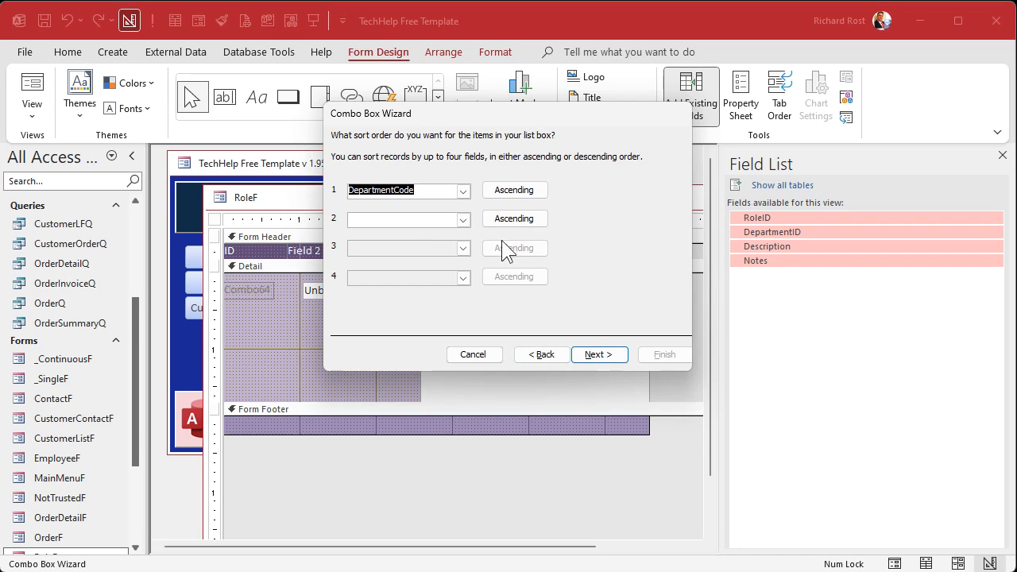
pyautogui.click(465, 219)
pyautogui.click(432, 265)
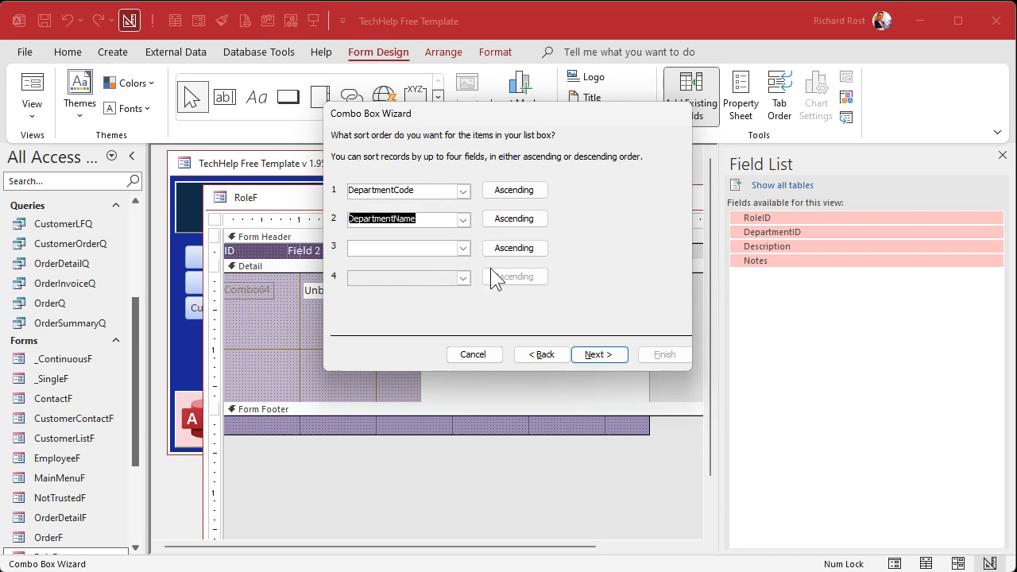
pyautogui.click(598, 355)
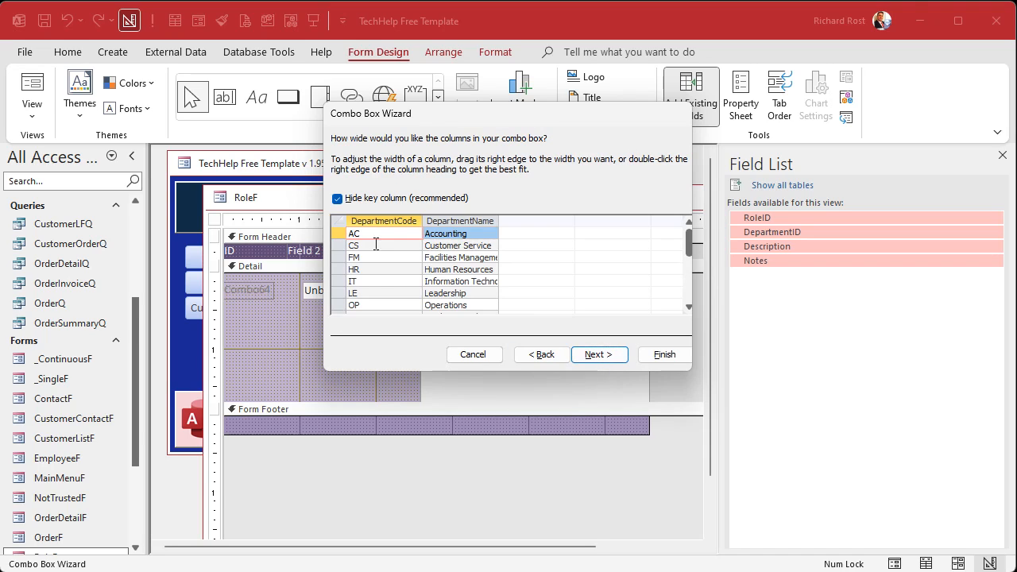
# Step: Narrow the DepartmentCode column to about 0.29 inch and size DepartmentName to about 1.38 inches, keeping the key column hidden
pyautogui.moveTo(424, 221); pyautogui.dragTo(369, 221)
pyautogui.moveTo(444, 221); pyautogui.dragTo(482, 221)
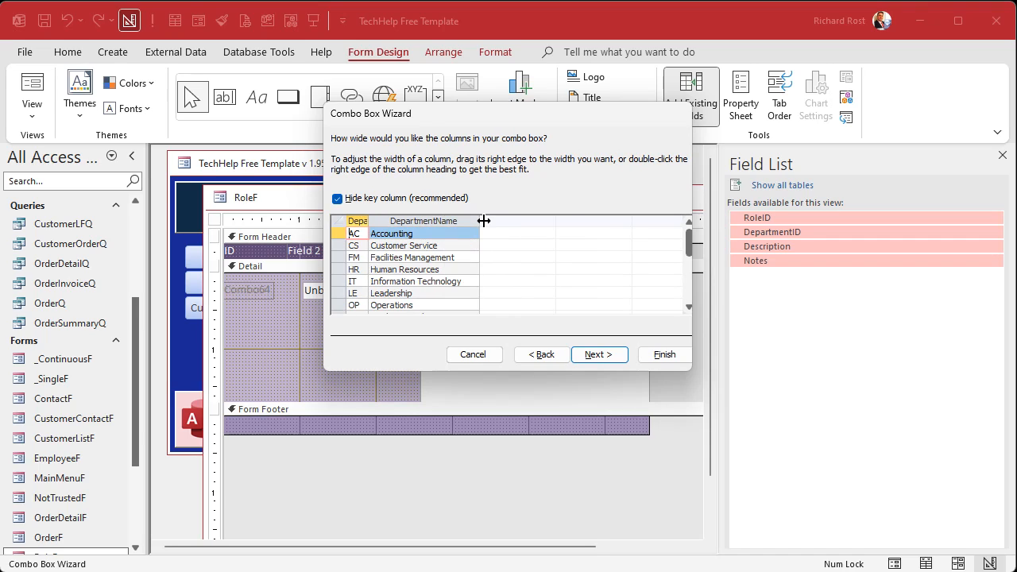
pyautogui.doubleClick(479, 221)
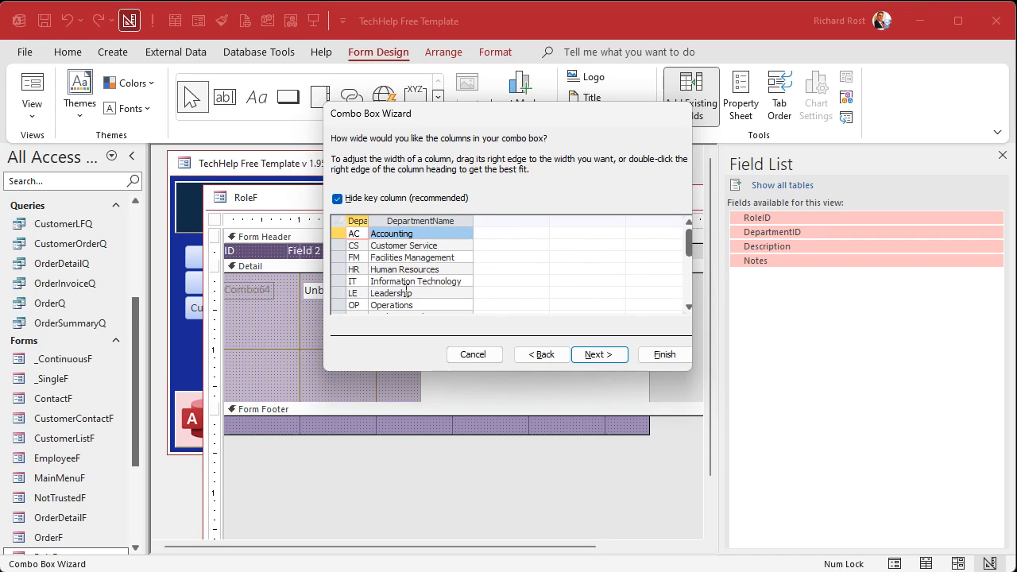
pyautogui.click(376, 201)
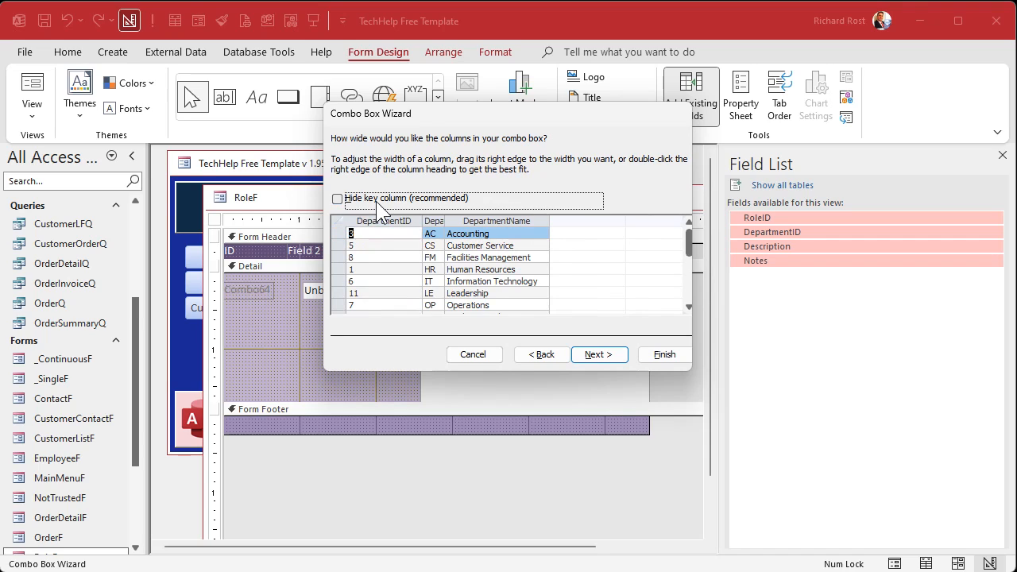
pyautogui.click(600, 355)
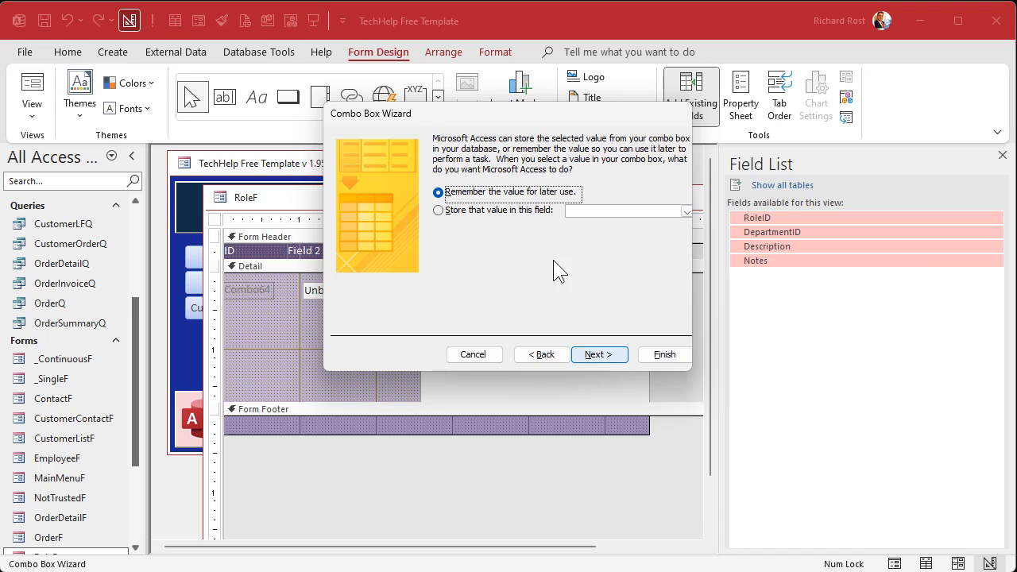
# Step: Store the combo box value in the DepartmentID field and finish the wizard with the default label
pyautogui.click(685, 212)
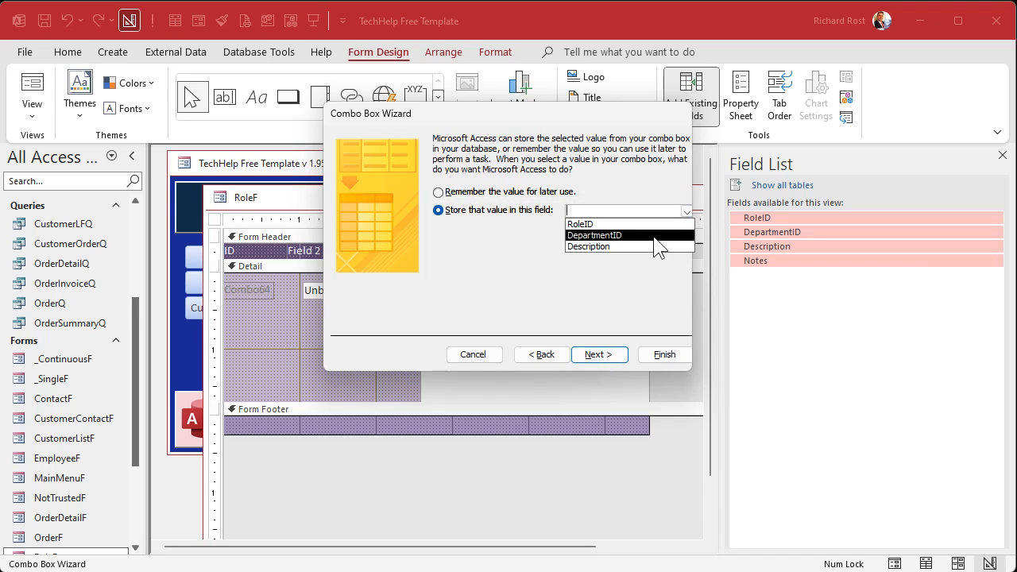
pyautogui.click(655, 232)
pyautogui.click(598, 355)
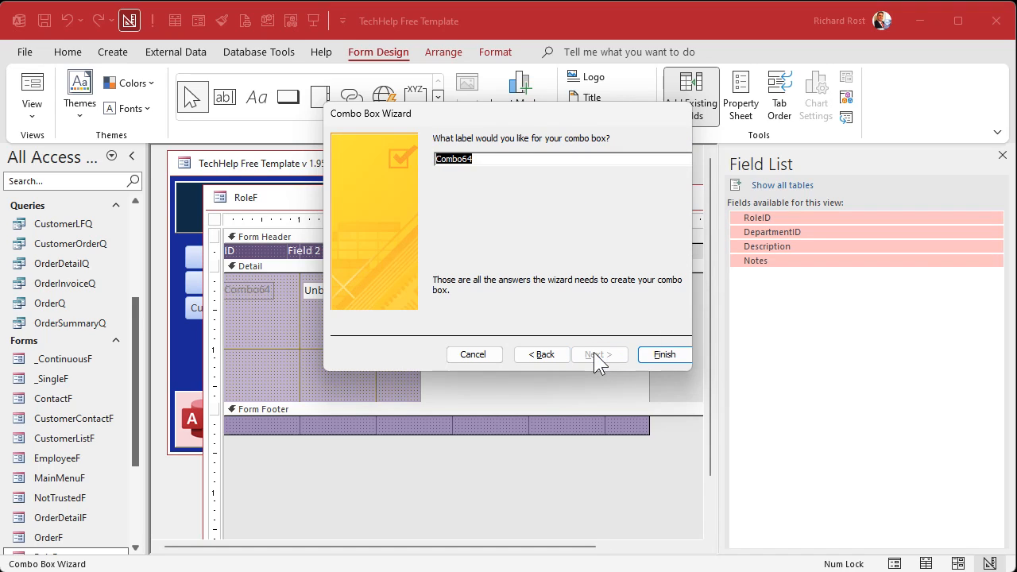
pyautogui.click(667, 355)
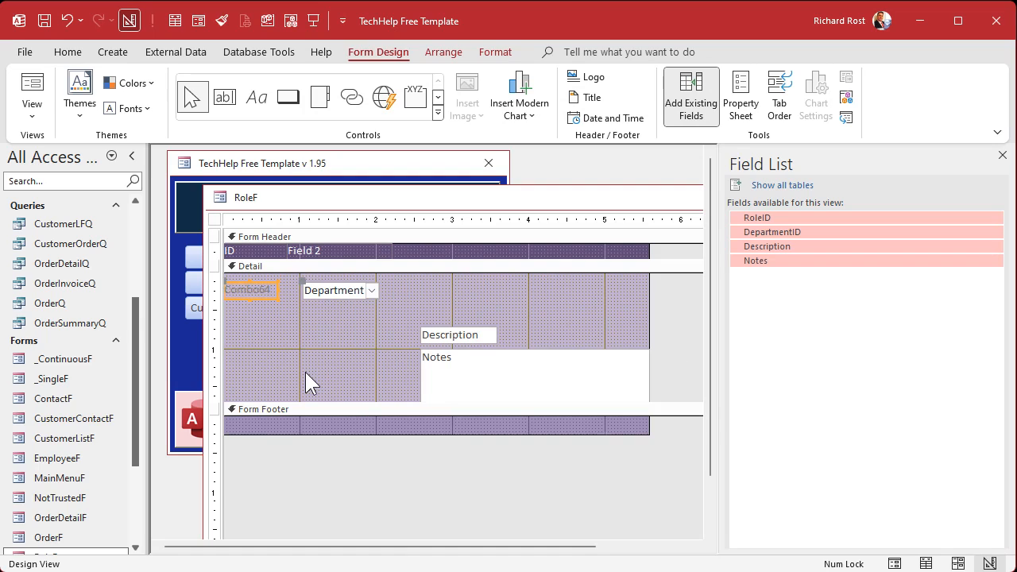
# Step: Delete the label attached to the new combo box and close the Field List
pyautogui.press('Delete')
pyautogui.click(322, 295)
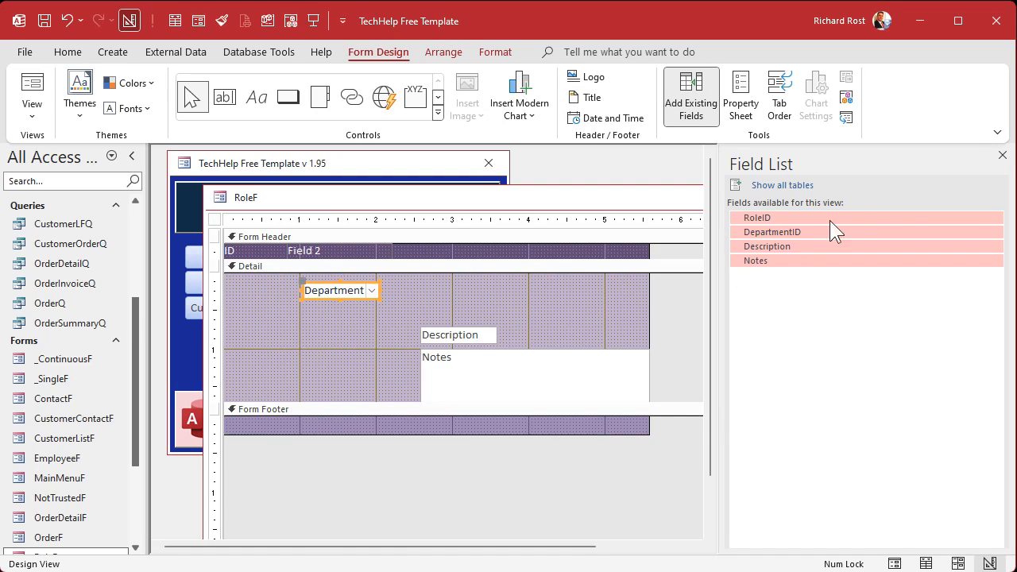
pyautogui.click(1002, 155)
pyautogui.click(320, 309)
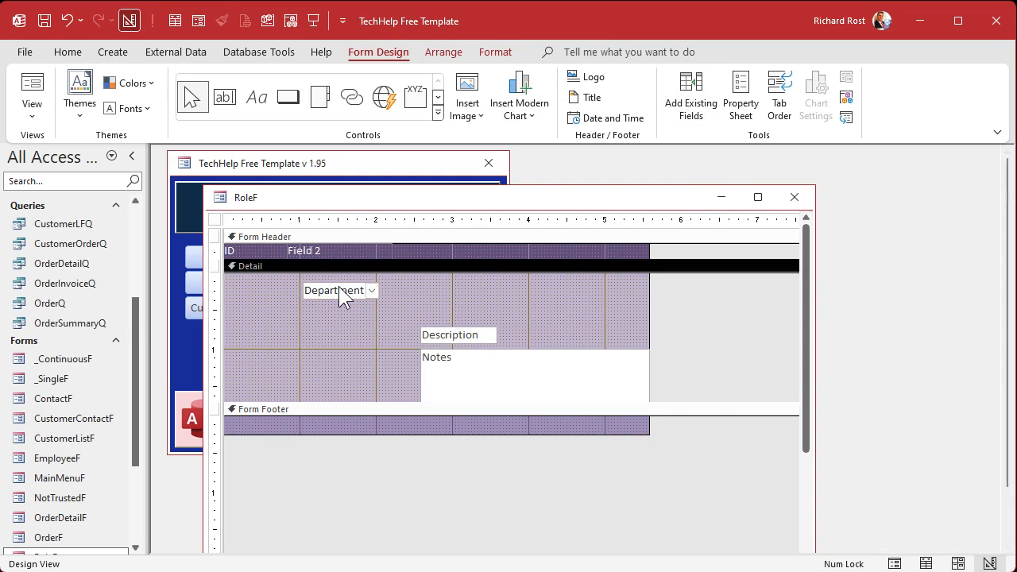
# Step: Rename the department combo box as DepartmentCombo
pyautogui.doubleClick(339, 290)
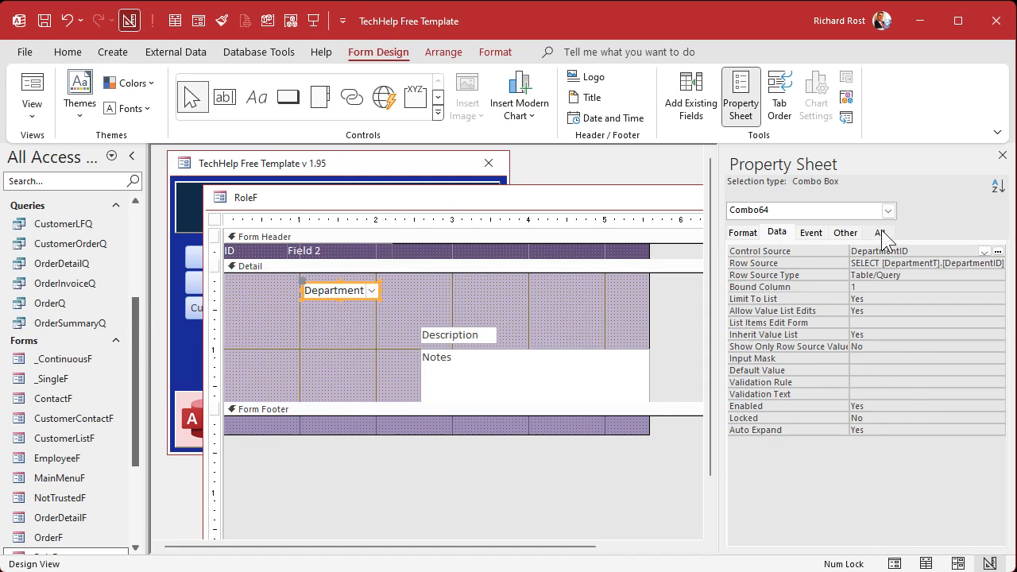
pyautogui.click(879, 232)
pyautogui.click(810, 252)
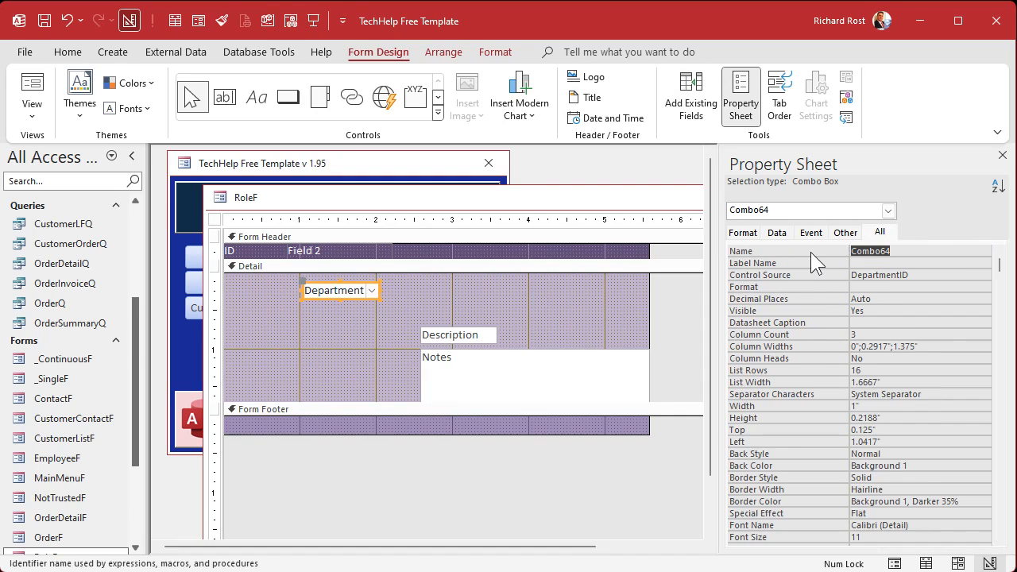
pyautogui.write('DepartmentCombo')
pyautogui.press('Return')
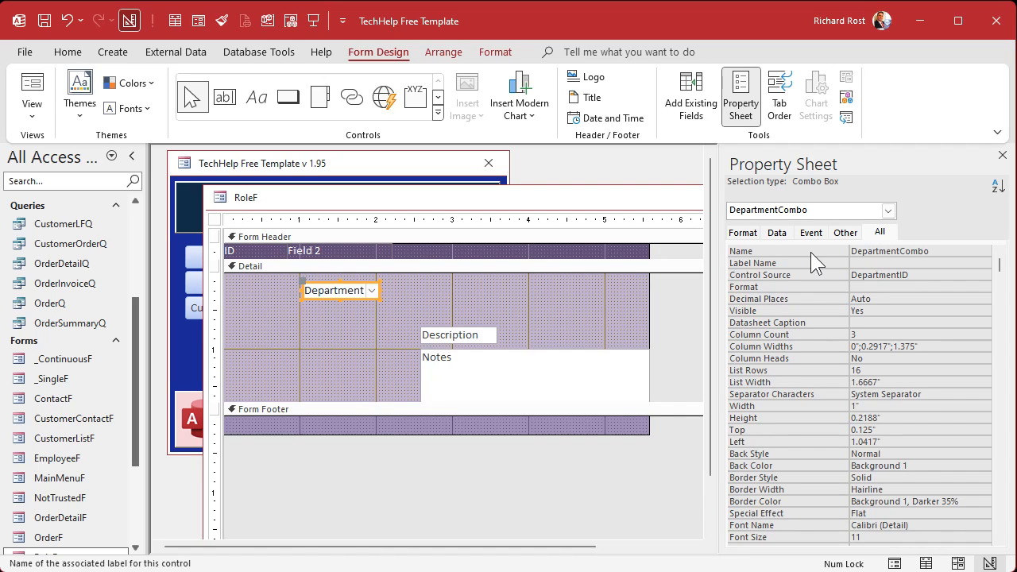
# Step: Move the department combo box to the upper-left corner of the Detail section and change the ID header label to Department
pyautogui.click(382, 296)
pyautogui.moveTo(306, 290); pyautogui.dragTo(265, 279)
pyautogui.click(263, 251)
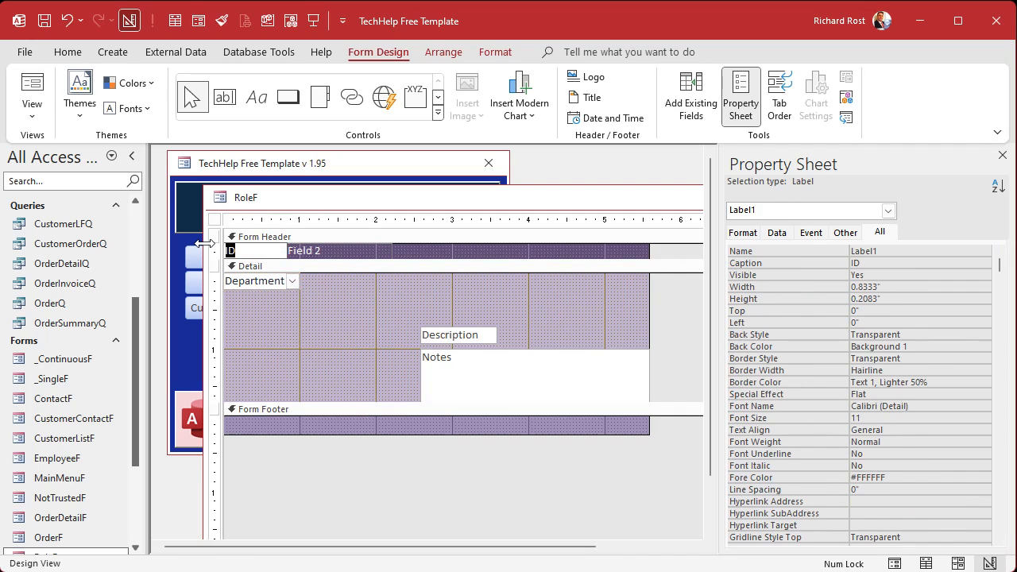
pyautogui.write('Department')
pyautogui.press('Return')
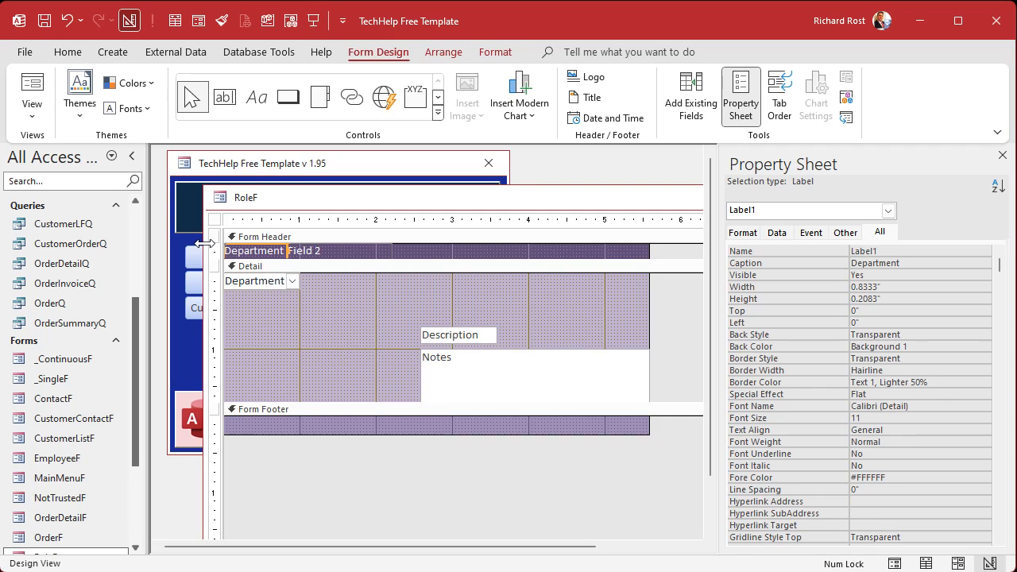
# Step: Shift the Field 2 header label to the 1-inch mark and change its caption to Role
pyautogui.click(352, 266)
pyautogui.click(338, 251)
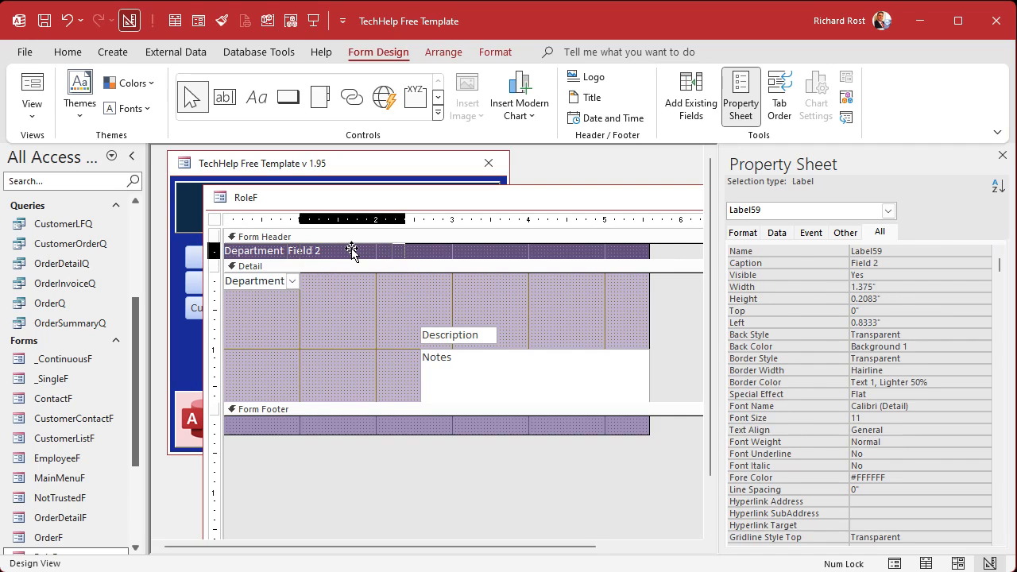
pyautogui.click(338, 251)
pyautogui.moveTo(338, 251); pyautogui.dragTo(259, 244)
pyautogui.write('Role')
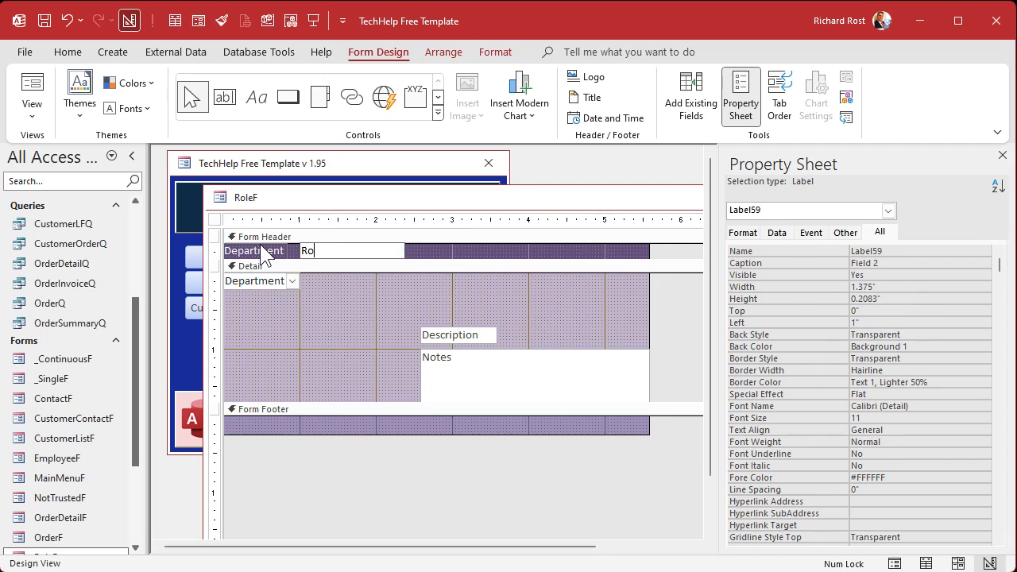
pyautogui.press('Return')
# Step: Place the Description text box beside the department combo box, widen it, and move the Notes text box into the Form Footer
pyautogui.moveTo(450, 335); pyautogui.dragTo(550, 279)
pyautogui.click(535, 316)
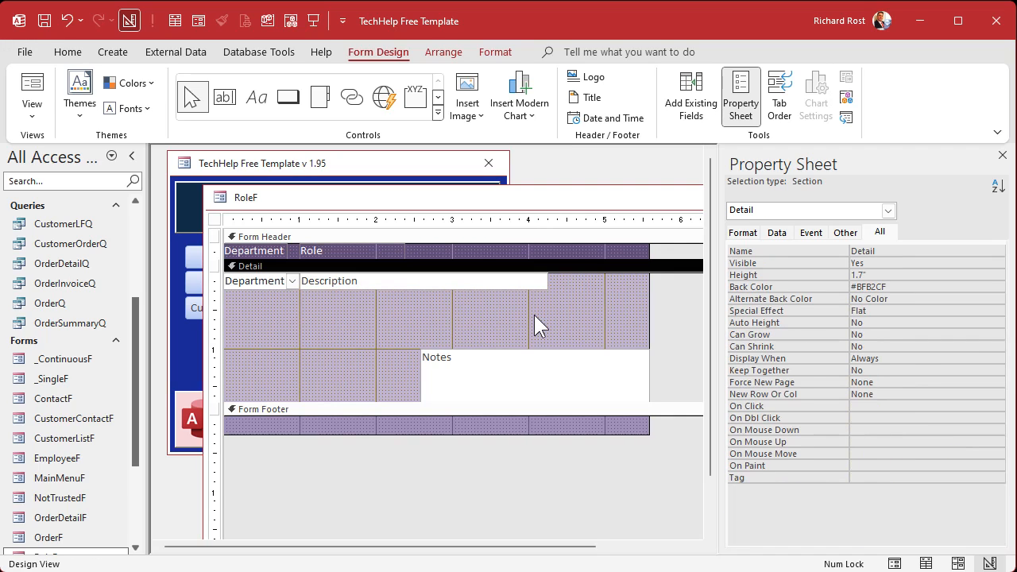
pyautogui.moveTo(479, 386); pyautogui.dragTo(286, 446)
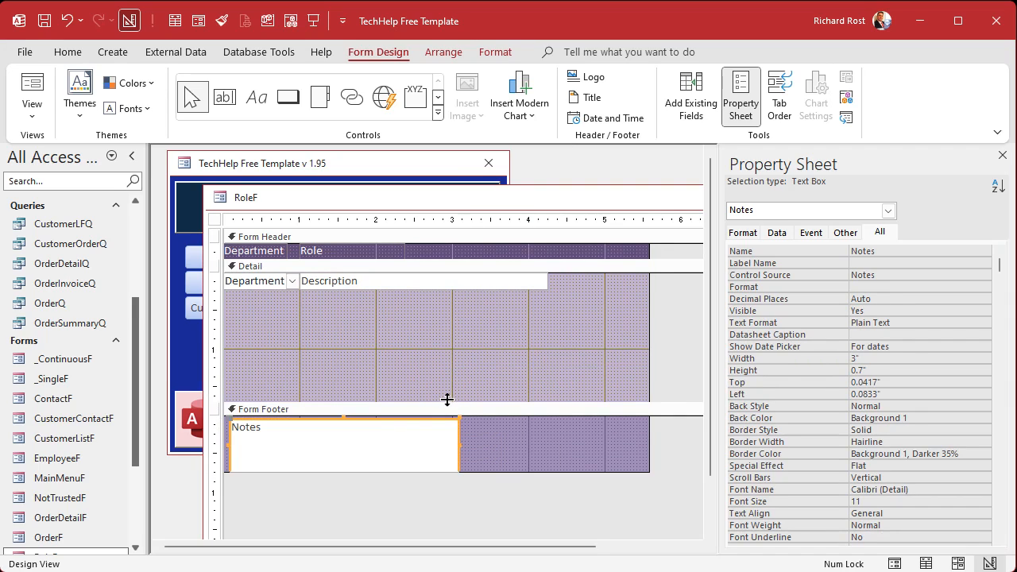
# Step: Shrink the Detail section to one row, widen Description almost to the form's edge, and size the Form Footer to about 0.83 inch
pyautogui.moveTo(456, 323); pyautogui.dragTo(463, 272)
pyautogui.click(545, 279)
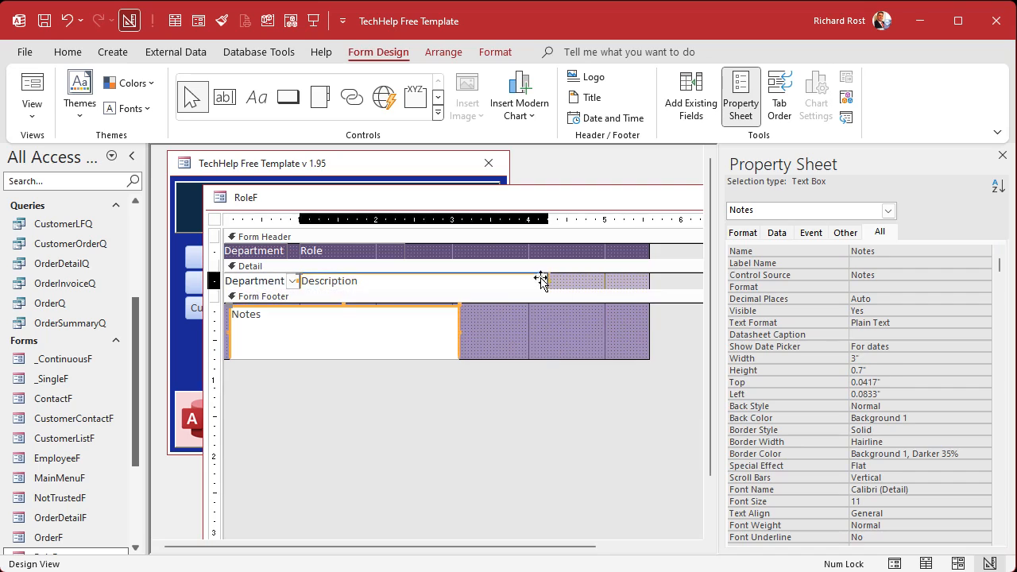
pyautogui.moveTo(546, 279); pyautogui.dragTo(636, 280)
pyautogui.click(538, 338)
pyautogui.moveTo(508, 360); pyautogui.dragTo(508, 367)
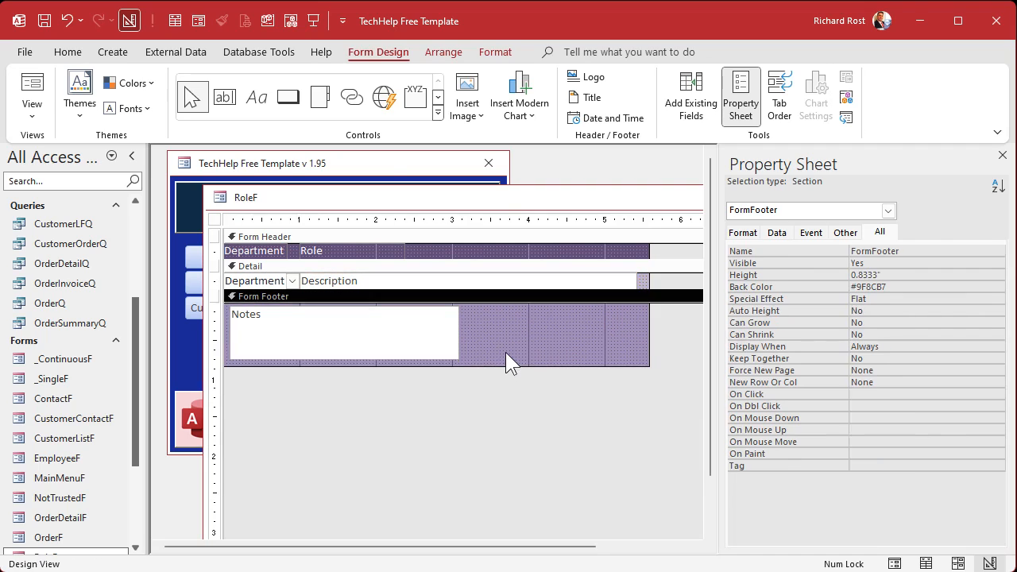
# Step: Open the EmployeeF form in Design View, select its Notes text box for reference, and close the form
pyautogui.click(367, 162)
pyautogui.click(267, 283)
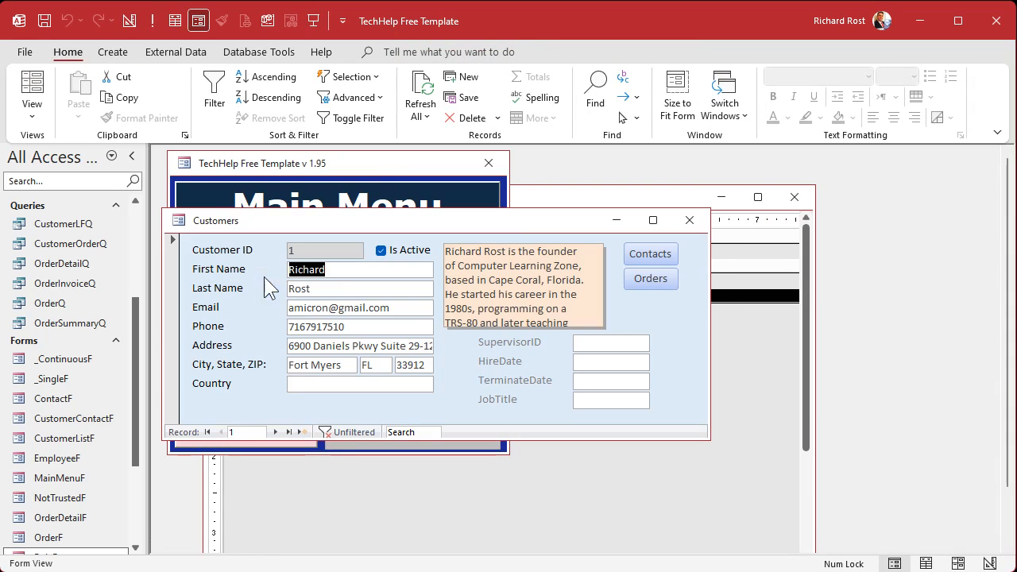
pyautogui.rightClick(516, 222)
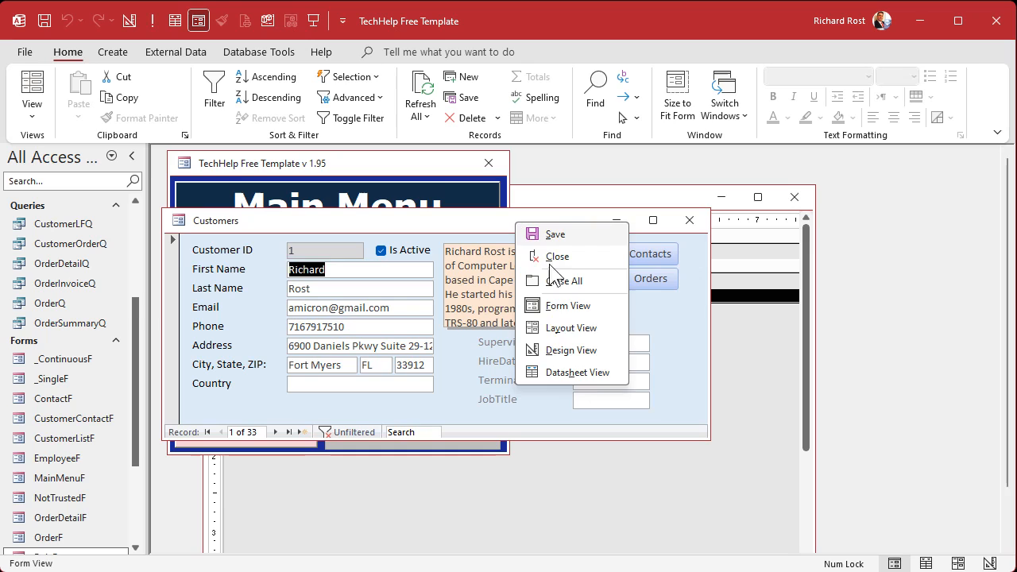
pyautogui.click(571, 350)
pyautogui.click(533, 321)
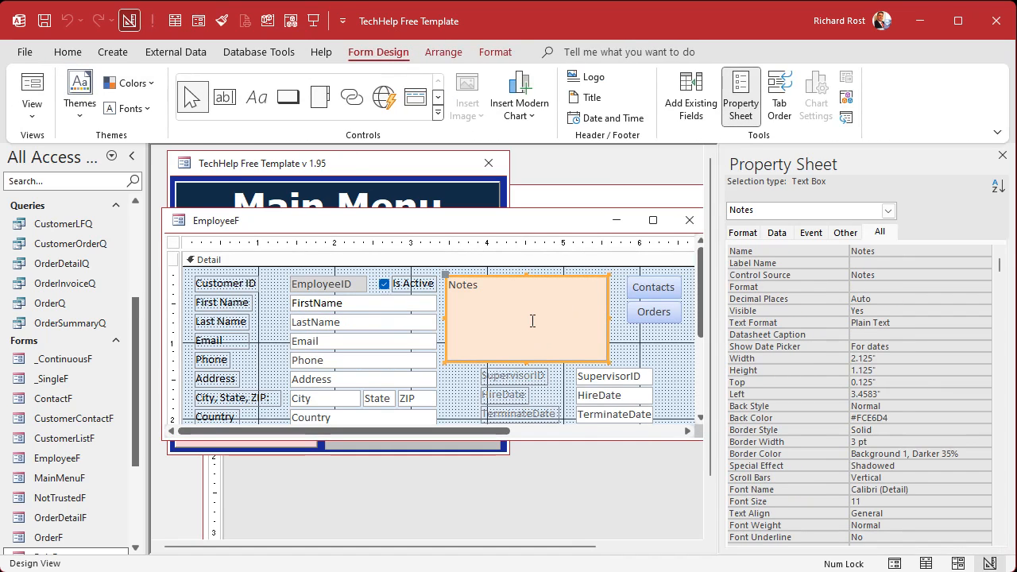
pyautogui.click(689, 220)
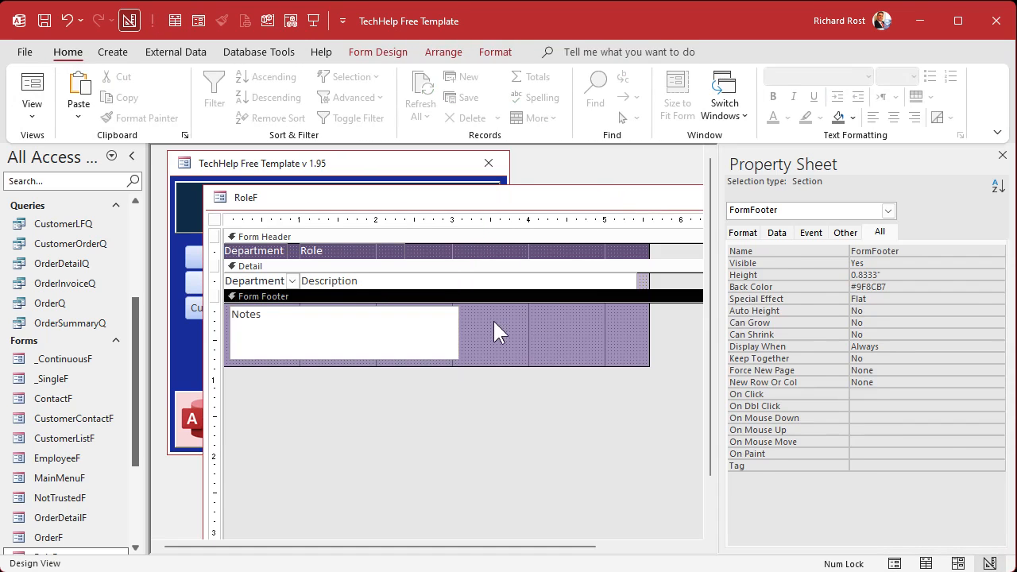
# Step: Replace the footer's Notes text box with the Notes box copied from EmployeeF, placing it at the left edge of the Form Footer
pyautogui.click(368, 337)
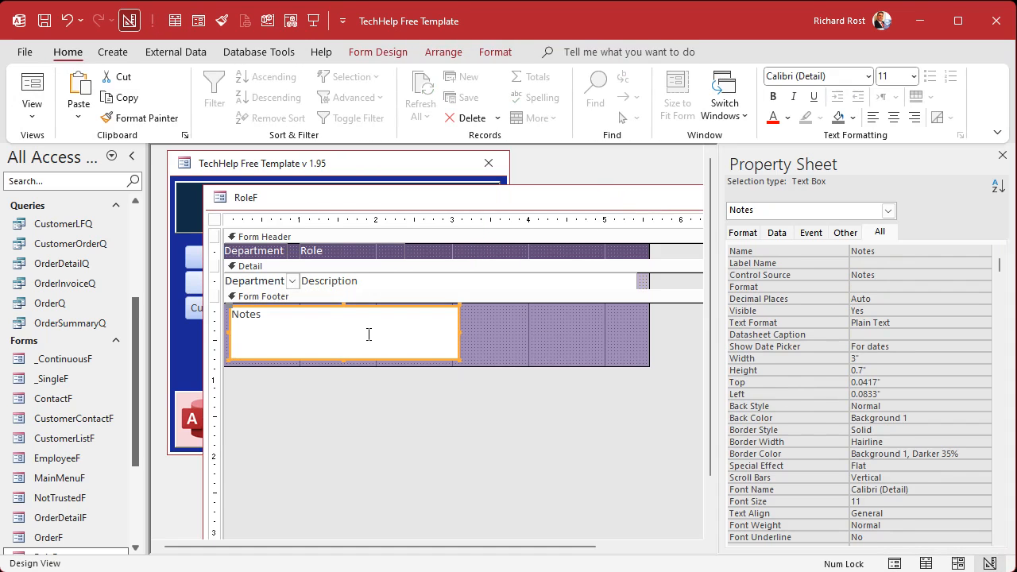
pyautogui.hotkey('ctrl', 'x')
pyautogui.hotkey('ctrl', 'v')
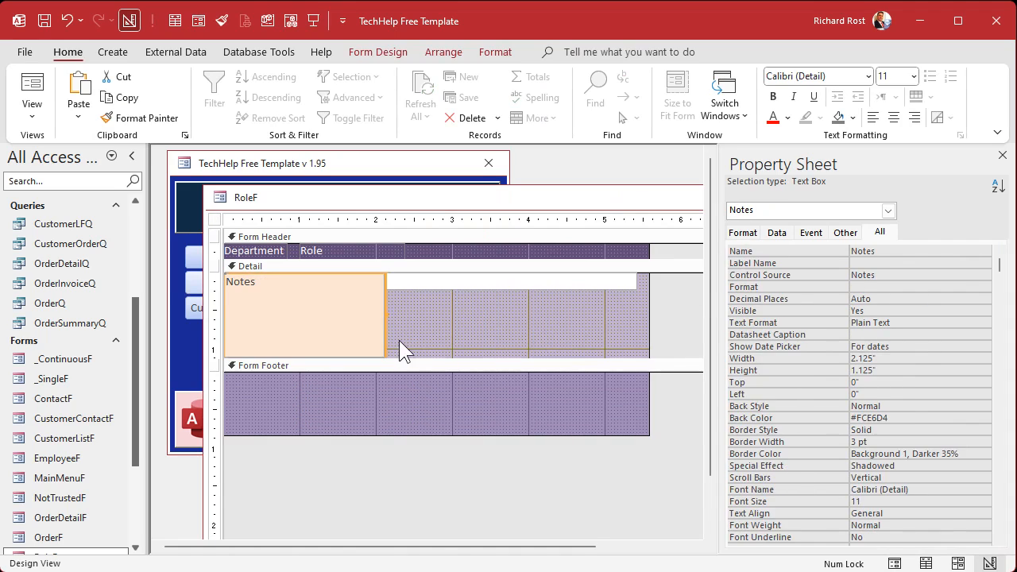
pyautogui.moveTo(278, 320); pyautogui.dragTo(278, 419)
# Step: Extend the Form Footer to 1.25 inches high and shrink the Detail section back to a single row
pyautogui.click(409, 454)
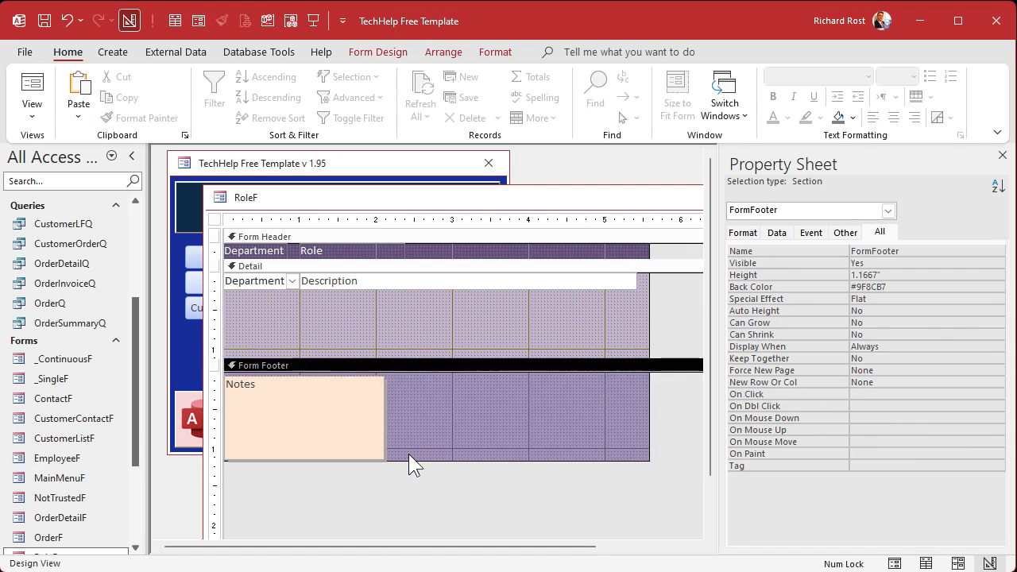
pyautogui.moveTo(409, 462); pyautogui.dragTo(409, 468)
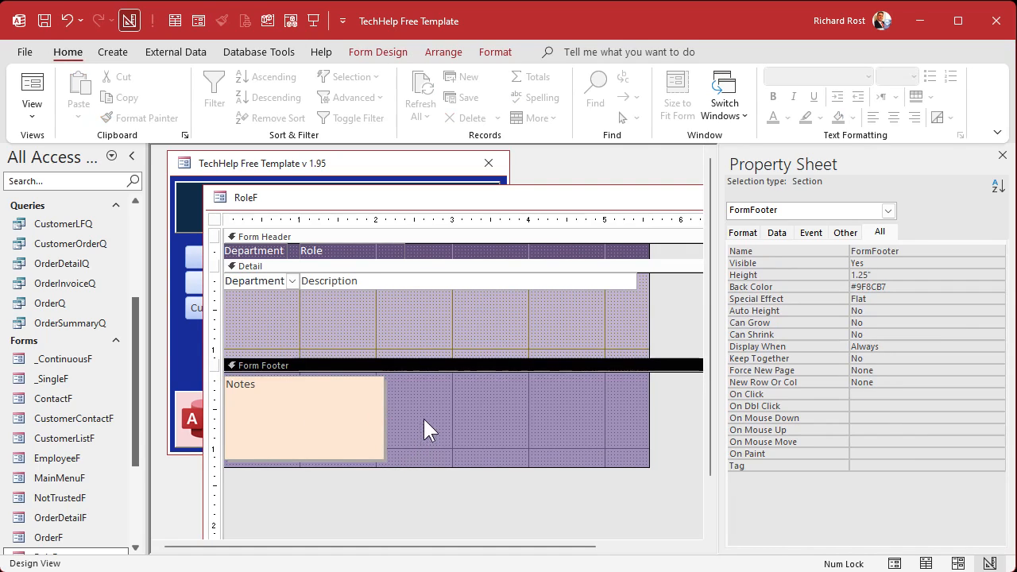
pyautogui.moveTo(421, 364); pyautogui.dragTo(436, 271)
pyautogui.click(463, 409)
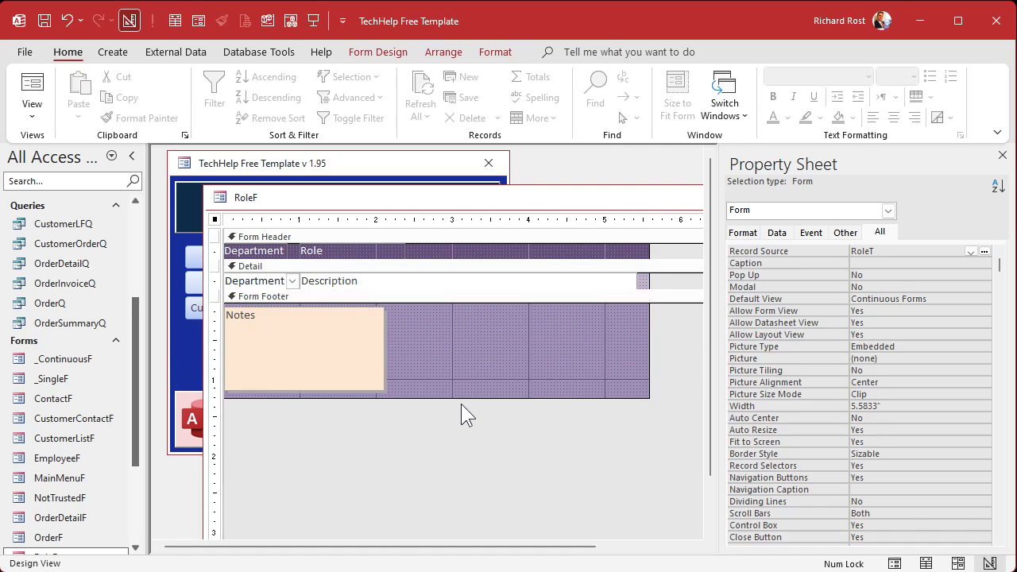
# Step: Close the RoleF design and its property sheet, and reopen RoleF in Form View
pyautogui.click(1003, 155)
pyautogui.click(792, 196)
pyautogui.scroll(-3, 70, 461)
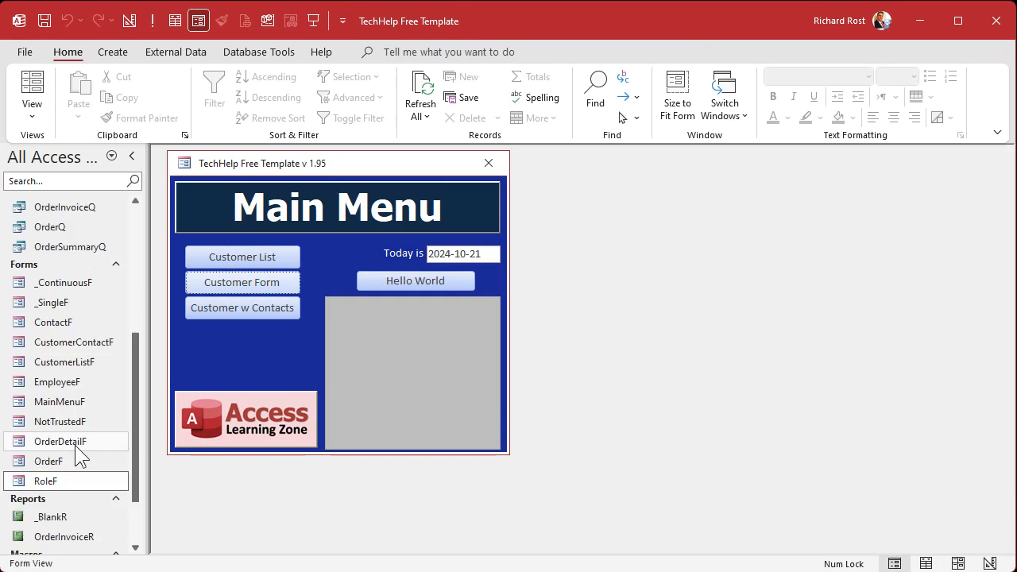
pyautogui.click(56, 444)
pyautogui.doubleClick(55, 442)
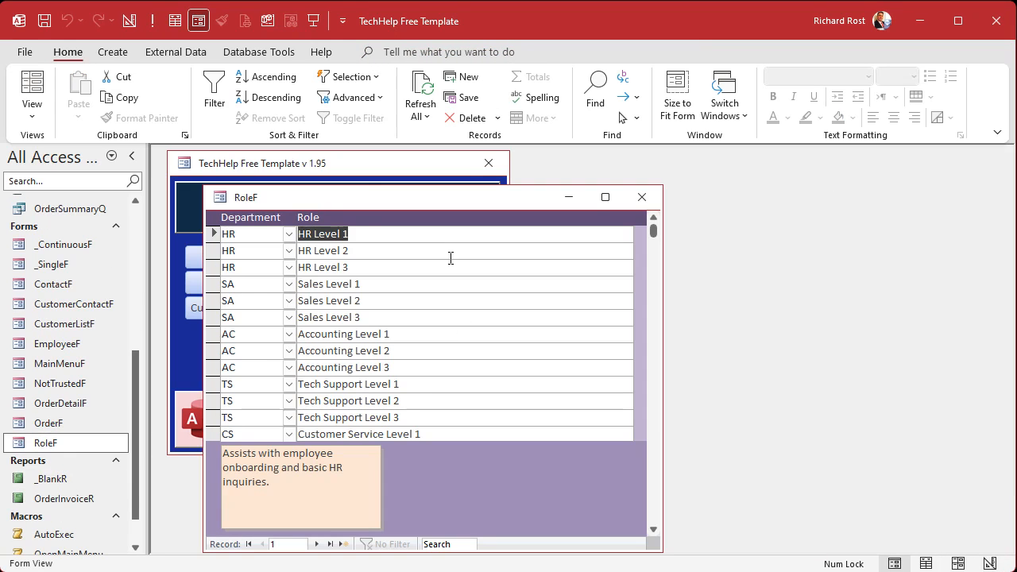
# Step: Examine RoleF's role records, the department choices in the first row and the footer notes, and close the form
pyautogui.scroll(-5, 431, 296)
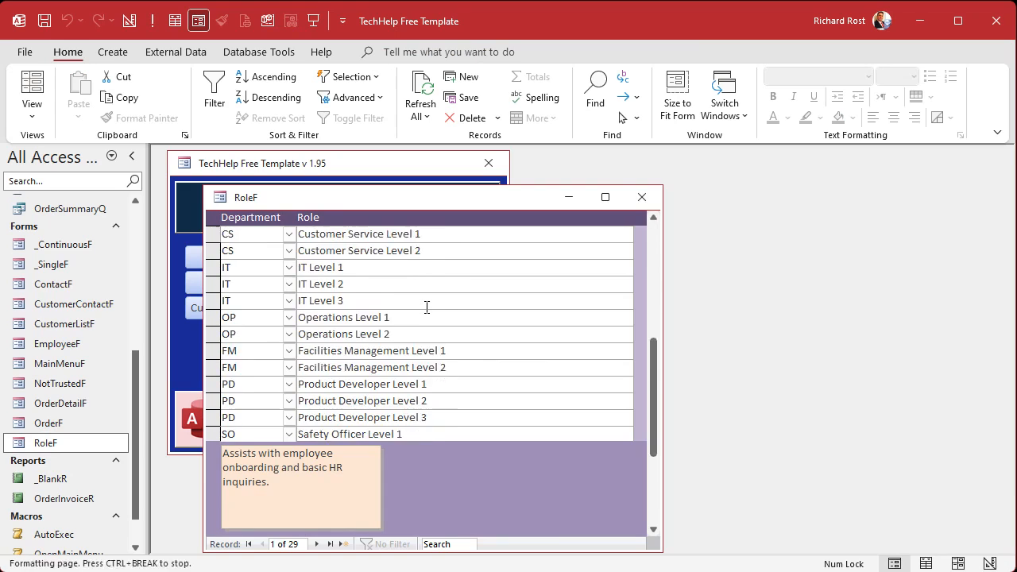
pyautogui.scroll(5, 427, 308)
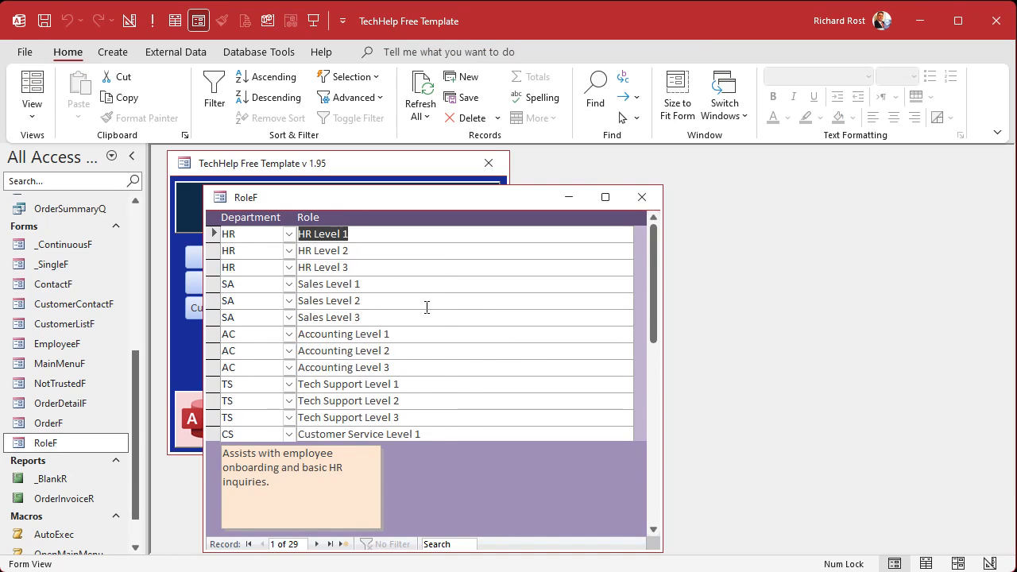
pyautogui.click(290, 234)
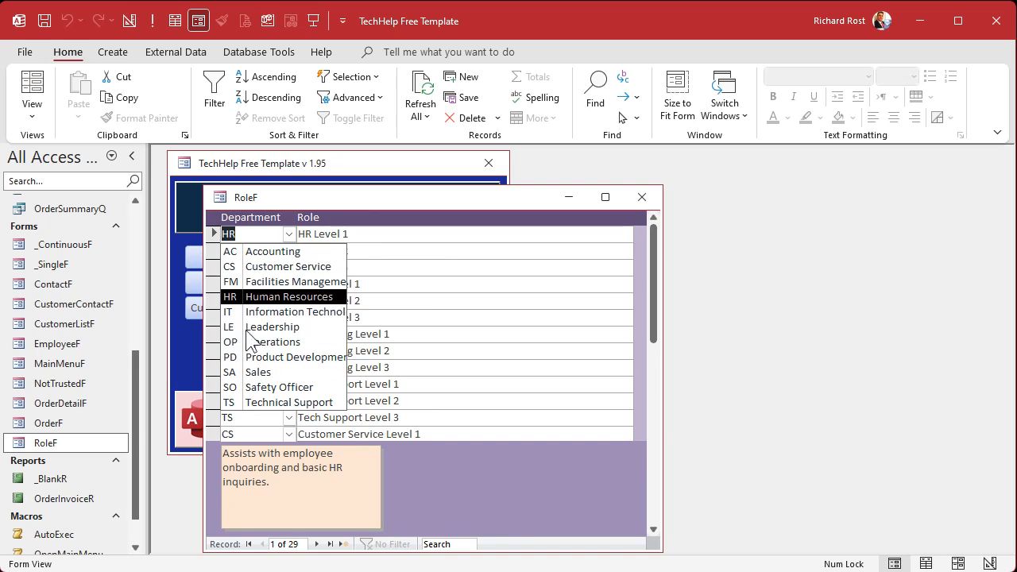
pyautogui.click(291, 235)
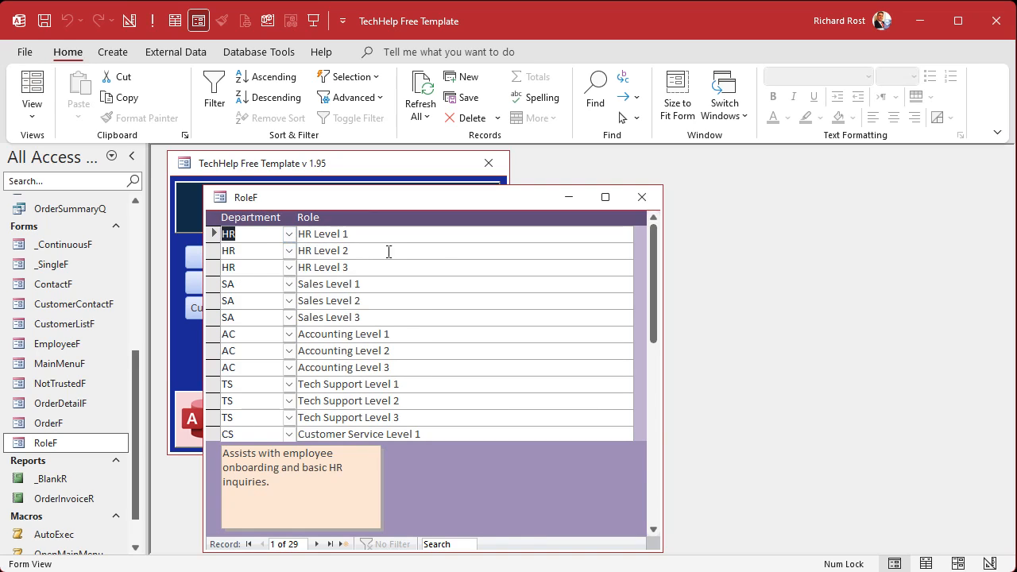
pyautogui.scroll(-5, 402, 326)
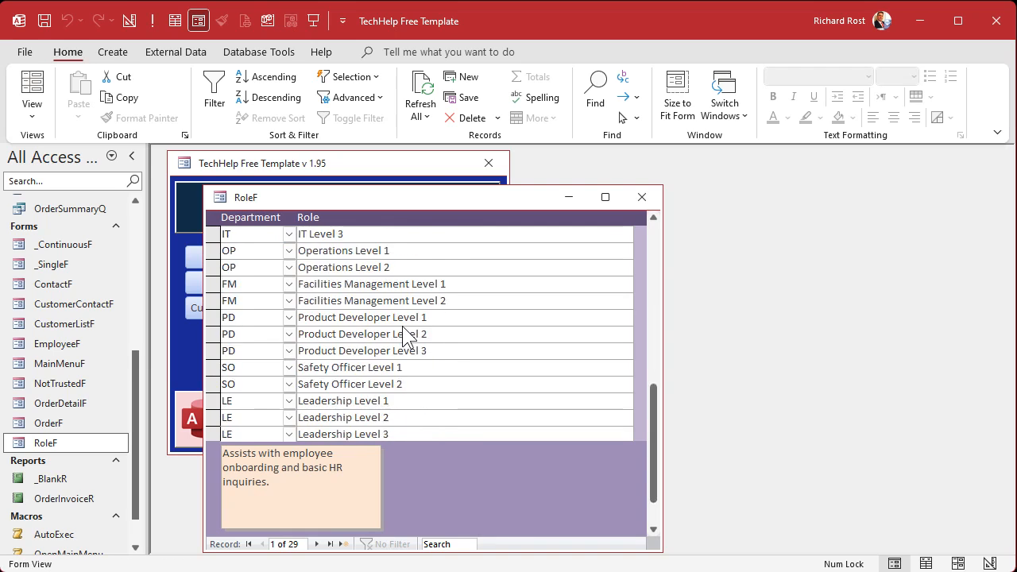
pyautogui.scroll(6, 403, 326)
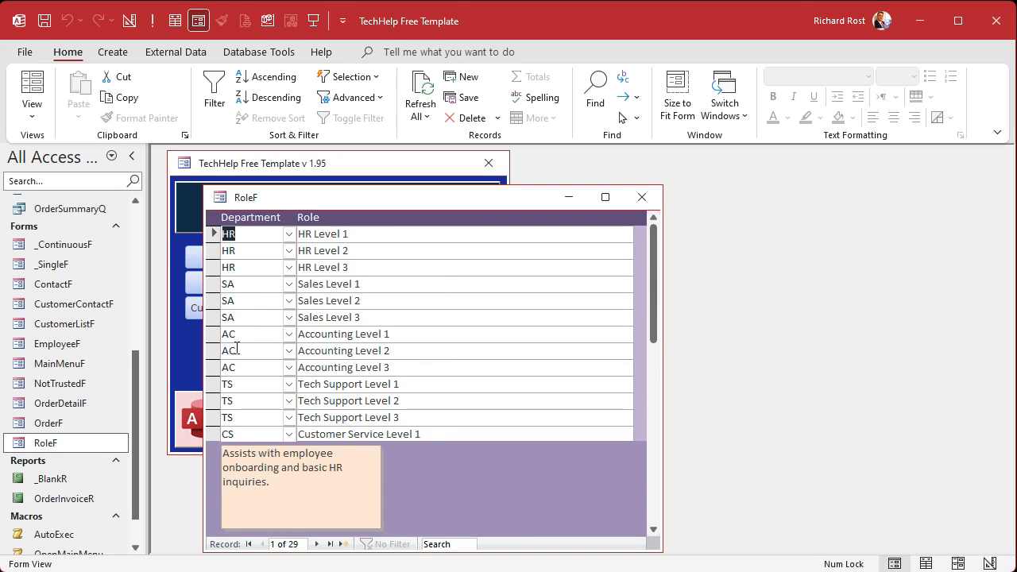
pyautogui.scroll(-2, 288, 279)
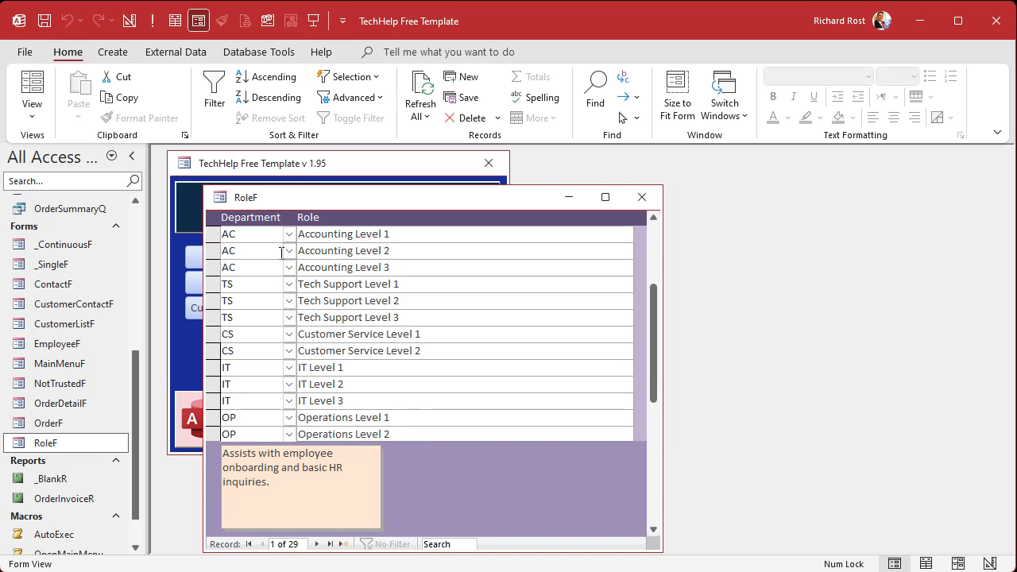
pyautogui.scroll(-2, 454, 372)
pyautogui.scroll(4, 455, 372)
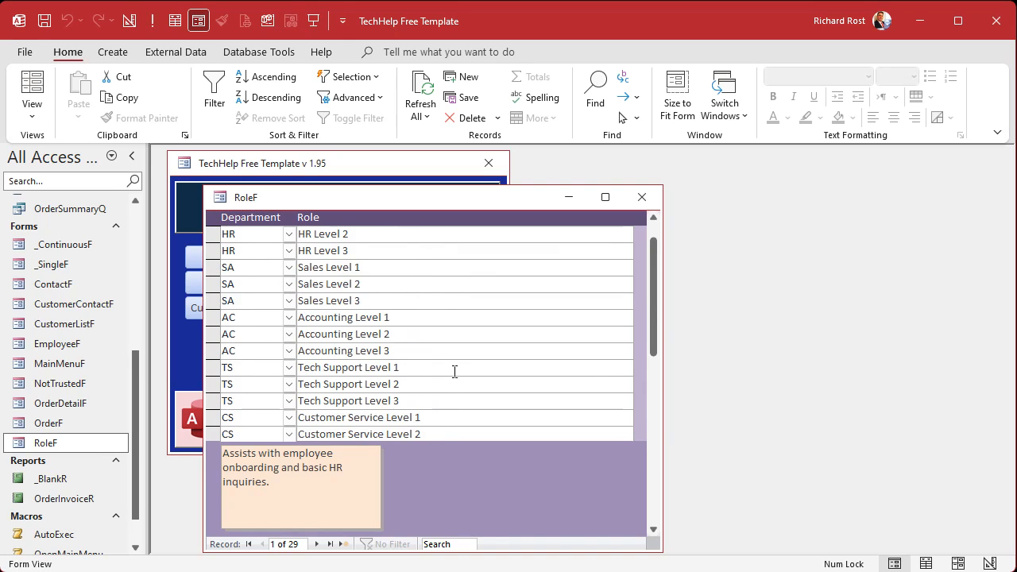
pyautogui.moveTo(435, 201); pyautogui.dragTo(426, 173)
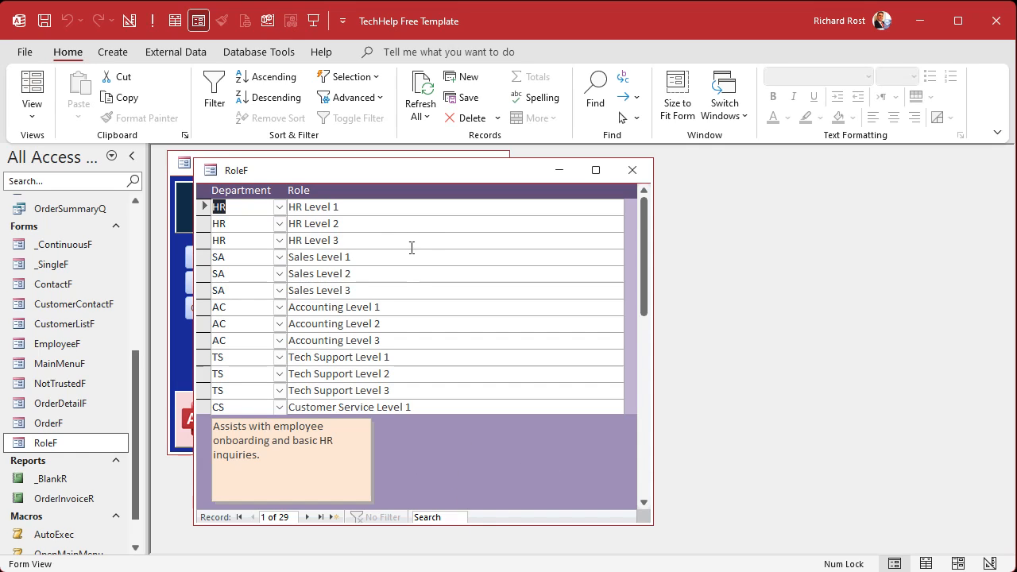
pyautogui.click(633, 171)
# Step: Duplicate the _ContinuousF form under the name RoleReqF
pyautogui.click(62, 251)
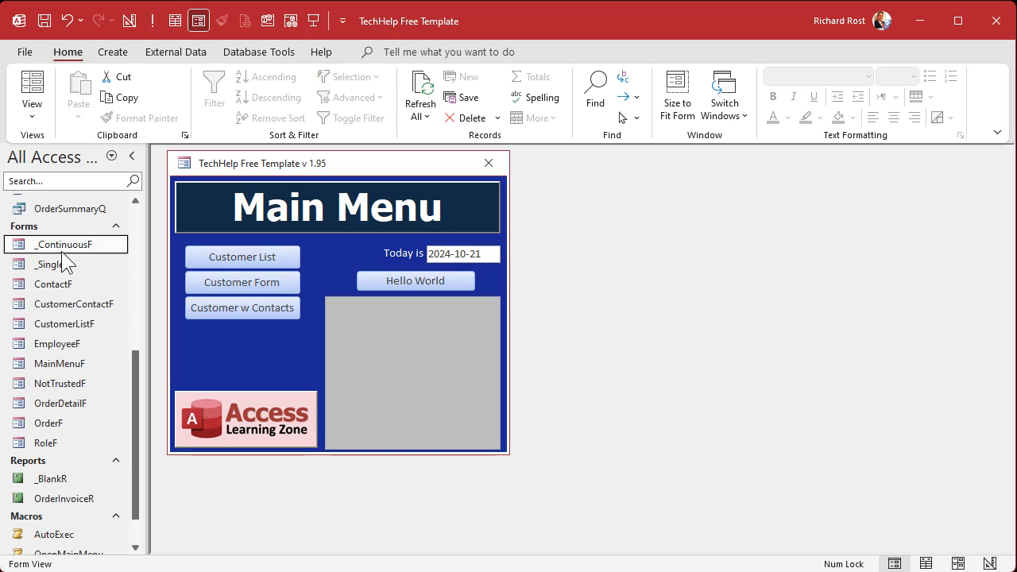
pyautogui.hotkey('ctrl', 'c')
pyautogui.hotkey('ctrl', 'v')
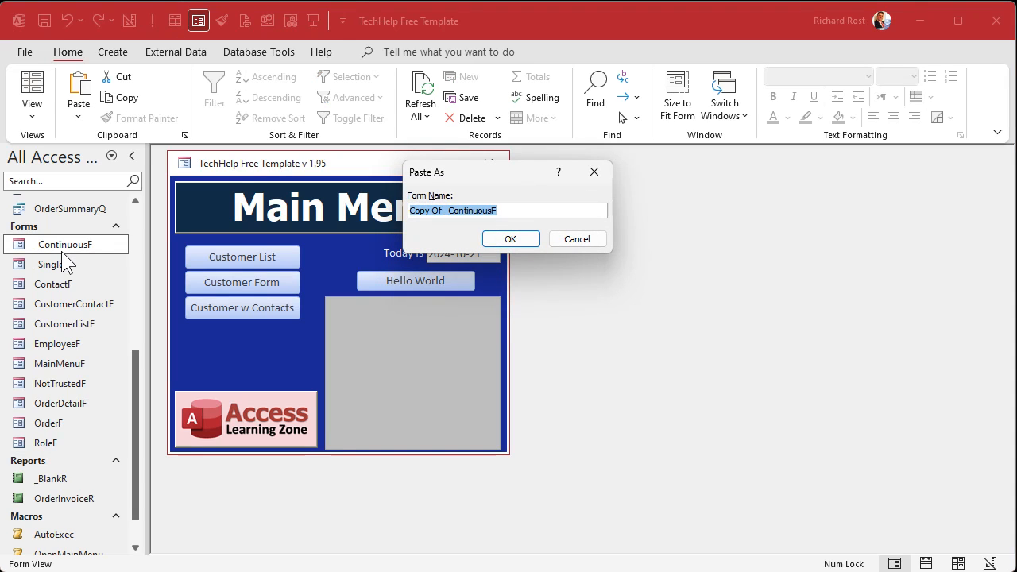
pyautogui.write('RoleReqF')
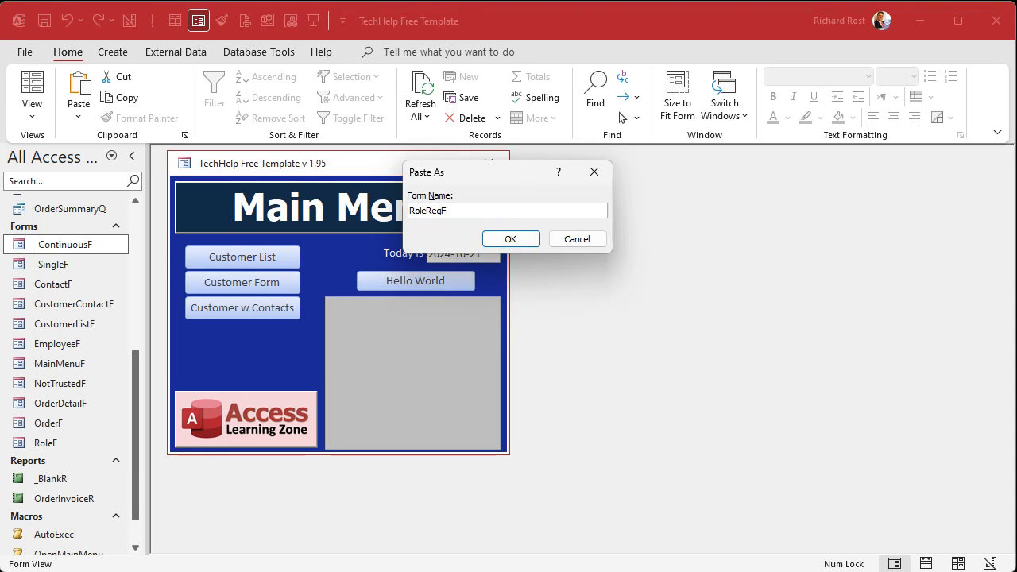
pyautogui.press('Return')
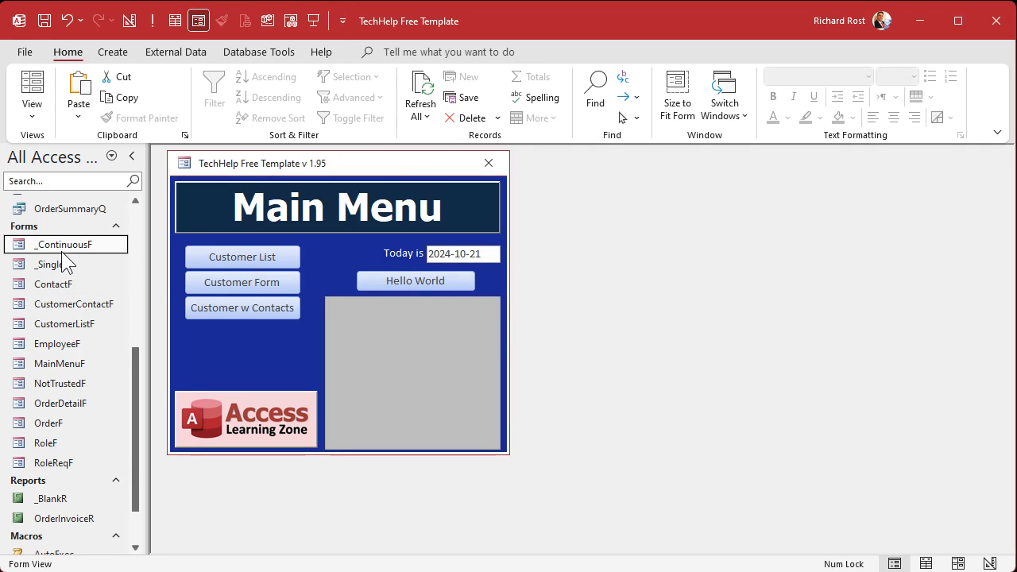
# Step: Open RoleReqF in Design View and set the form's Record Source to RoleReqT
pyautogui.rightClick(81, 459)
pyautogui.click(138, 515)
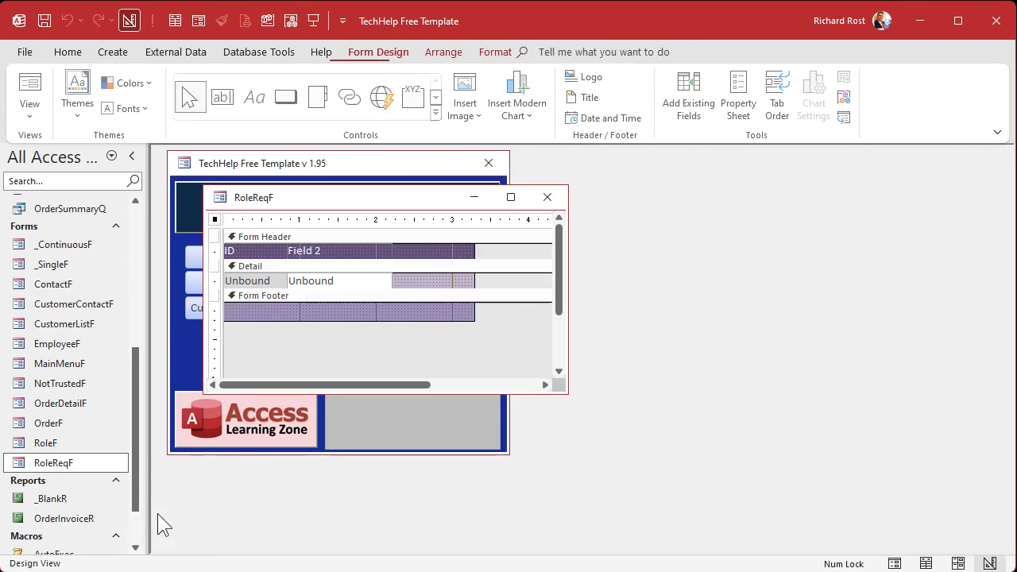
pyautogui.doubleClick(214, 220)
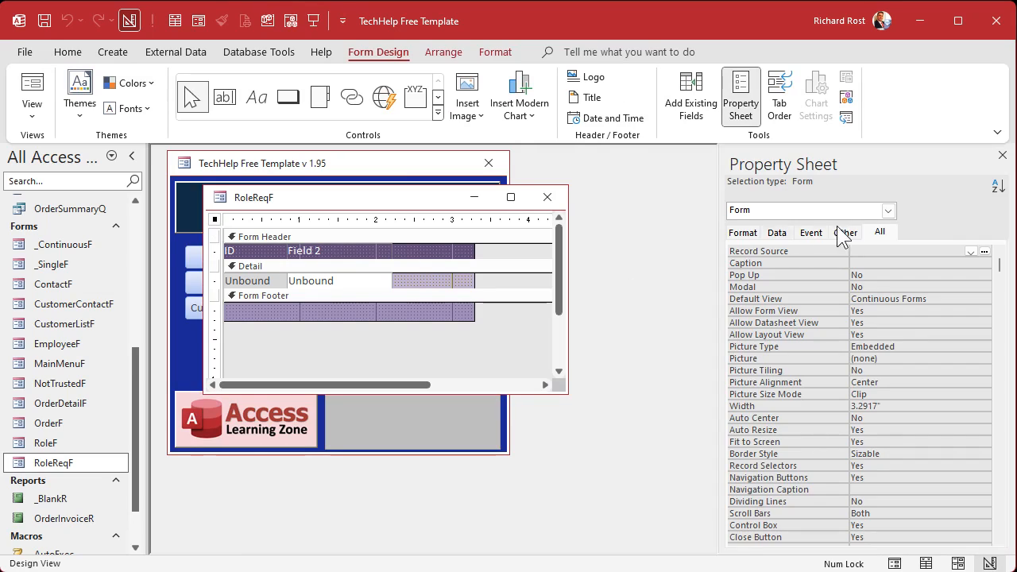
pyautogui.click(783, 232)
pyautogui.click(983, 253)
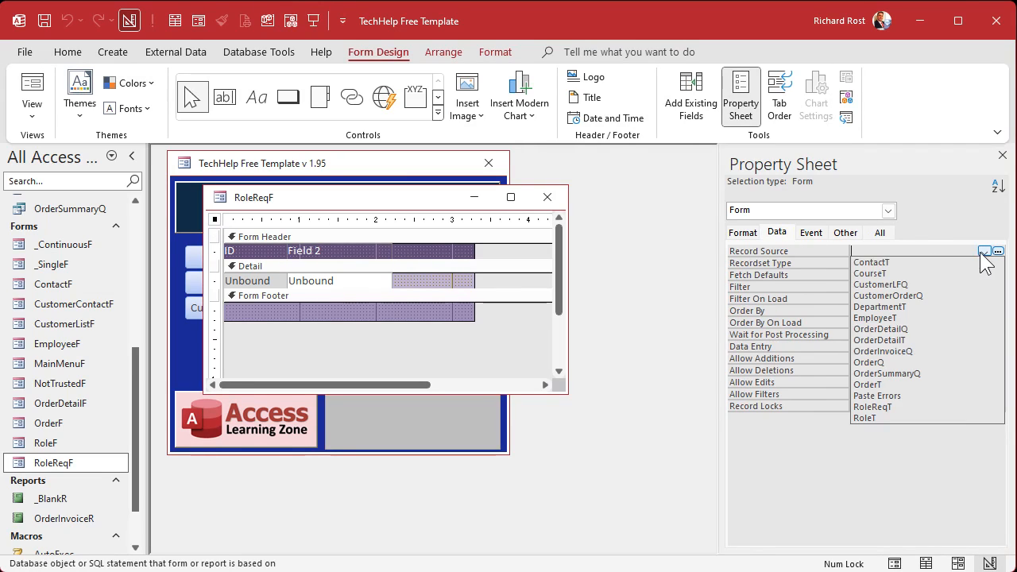
pyautogui.click(953, 409)
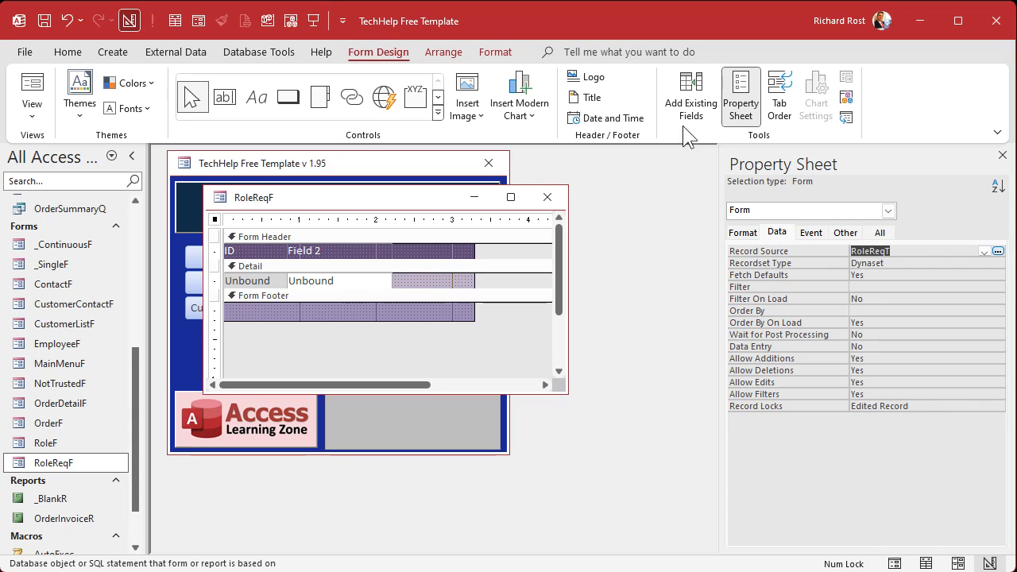
# Step: Add the CourseID, SortOrder and Notes fields to RoleReqF's Detail section and enlarge the form's design window
pyautogui.click(695, 102)
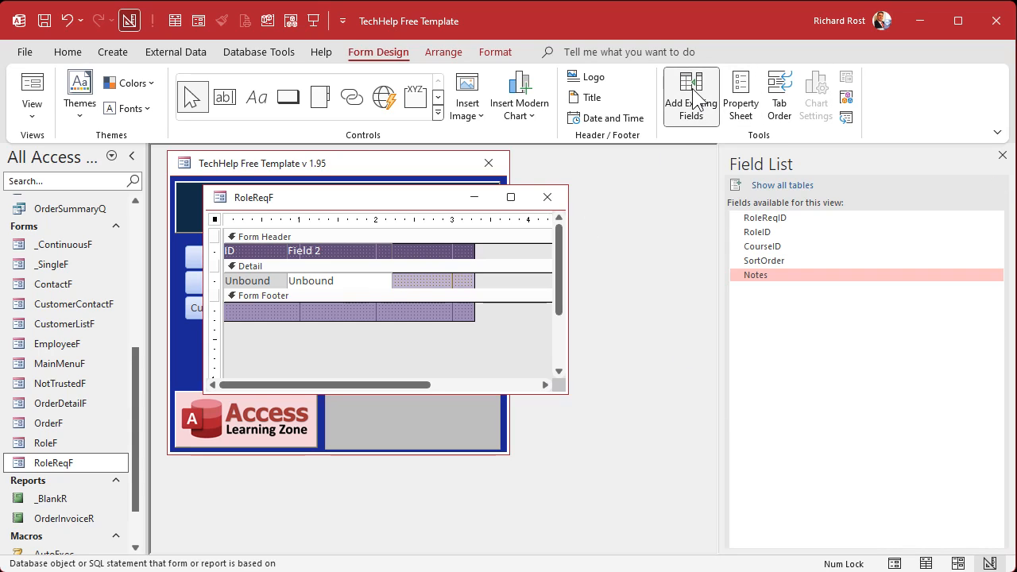
pyautogui.click(786, 232)
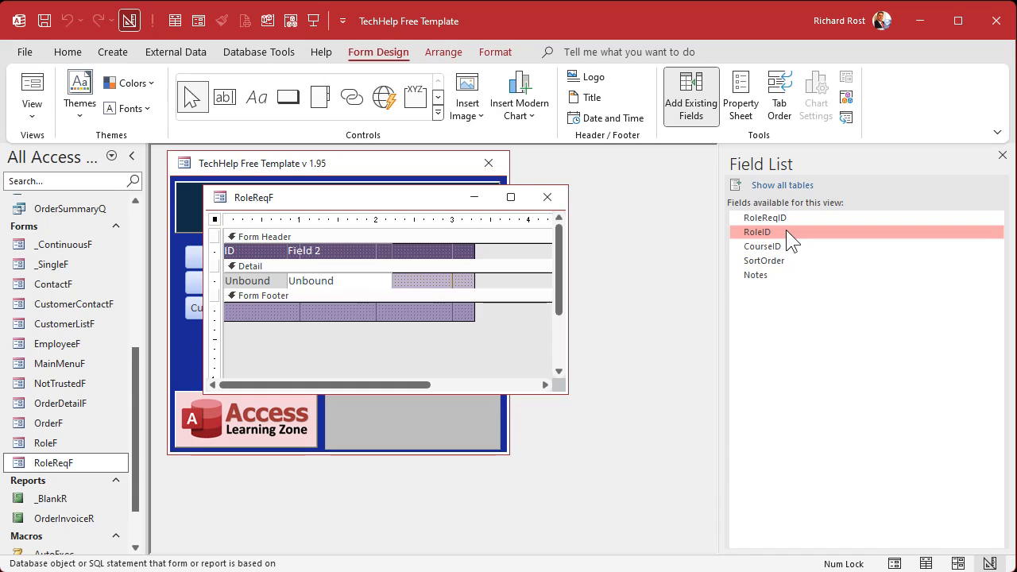
pyautogui.click(800, 248)
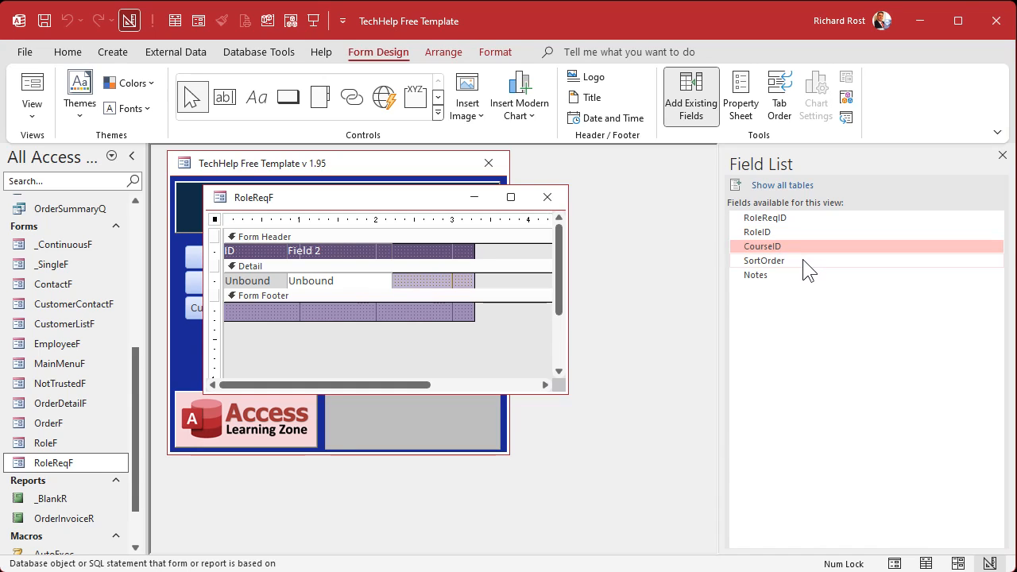
pyautogui.keyDown('shift'); pyautogui.click(805, 262); pyautogui.keyUp('shift')
pyautogui.keyDown('shift'); pyautogui.click(802, 276); pyautogui.keyUp('shift')
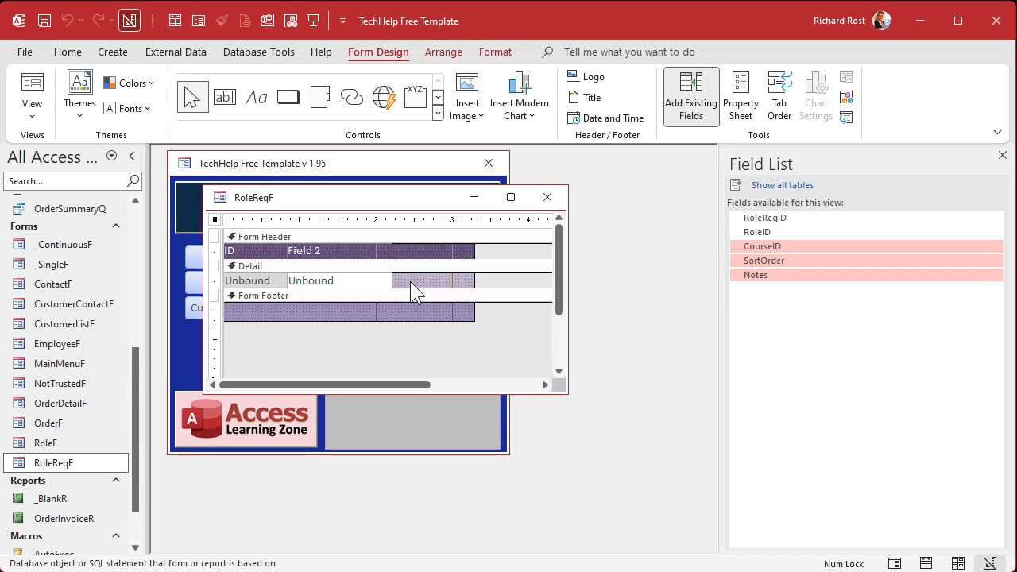
pyautogui.moveTo(759, 278); pyautogui.dragTo(443, 277)
pyautogui.moveTo(566, 391); pyautogui.dragTo(692, 485)
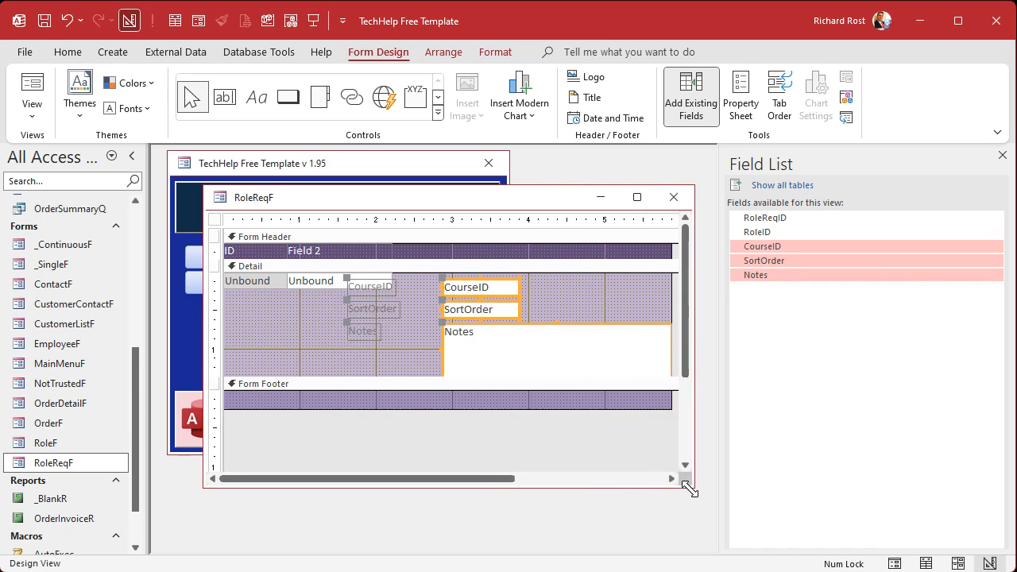
# Step: Delete the two unbound text boxes, the new fields' labels and the CourseID text box from the Detail section
pyautogui.moveTo(397, 355); pyautogui.dragTo(205, 274)
pyautogui.press('Delete')
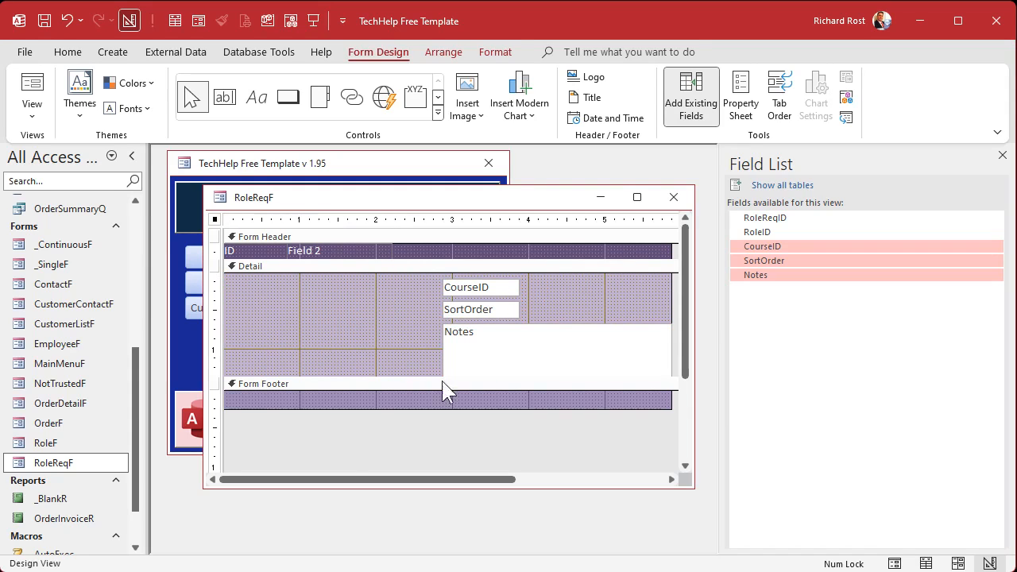
pyautogui.moveTo(497, 295); pyautogui.dragTo(289, 288)
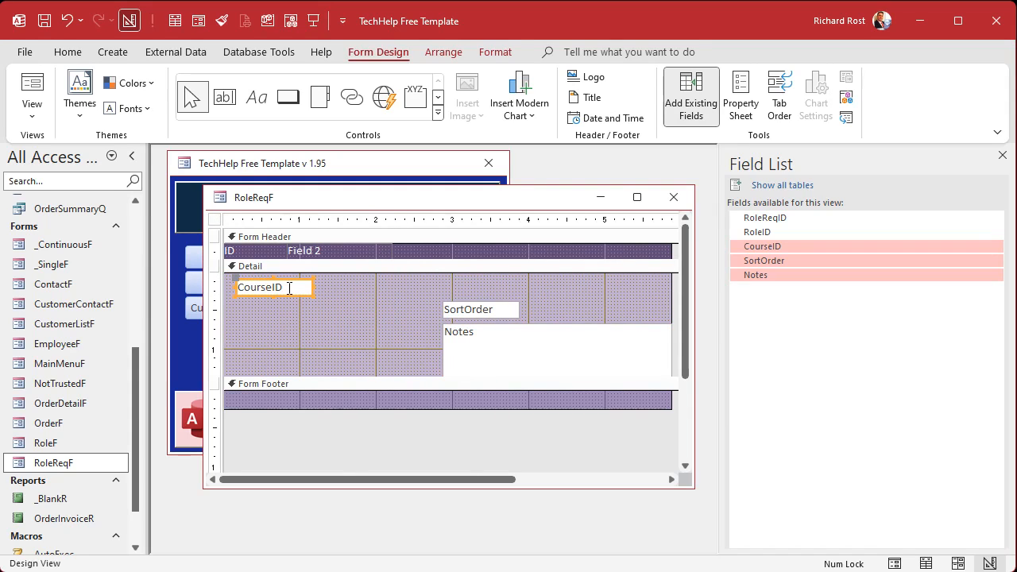
pyautogui.press('Delete')
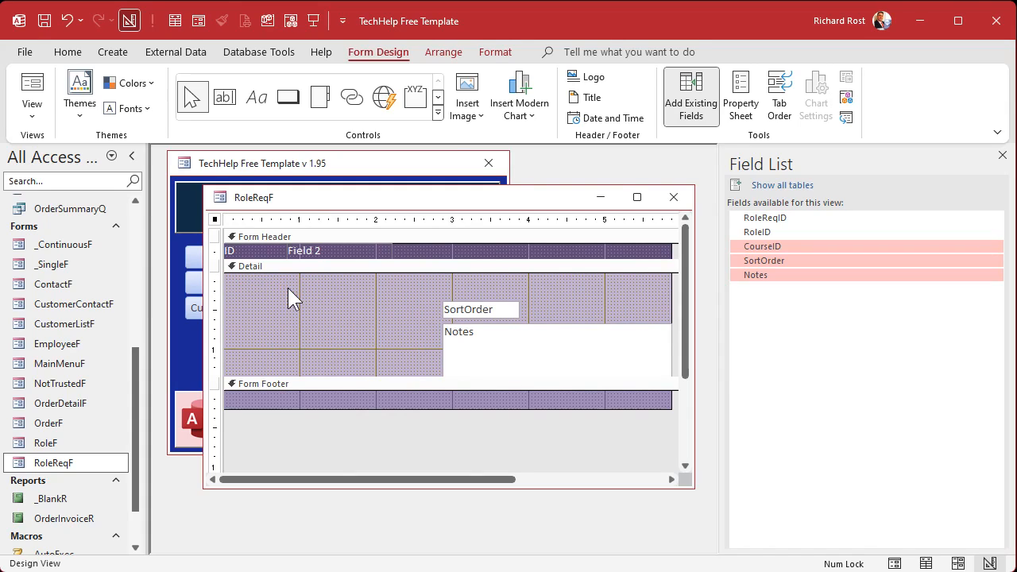
# Step: Add a combo box to RoleReqF's Detail section that gets its values from the CourseT table
pyautogui.click(438, 114)
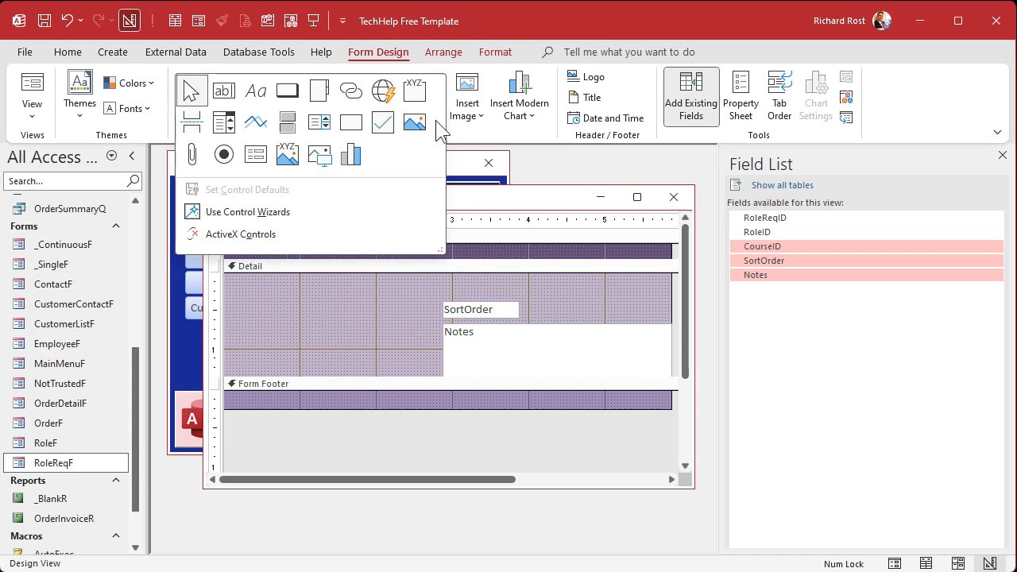
pyautogui.click(227, 126)
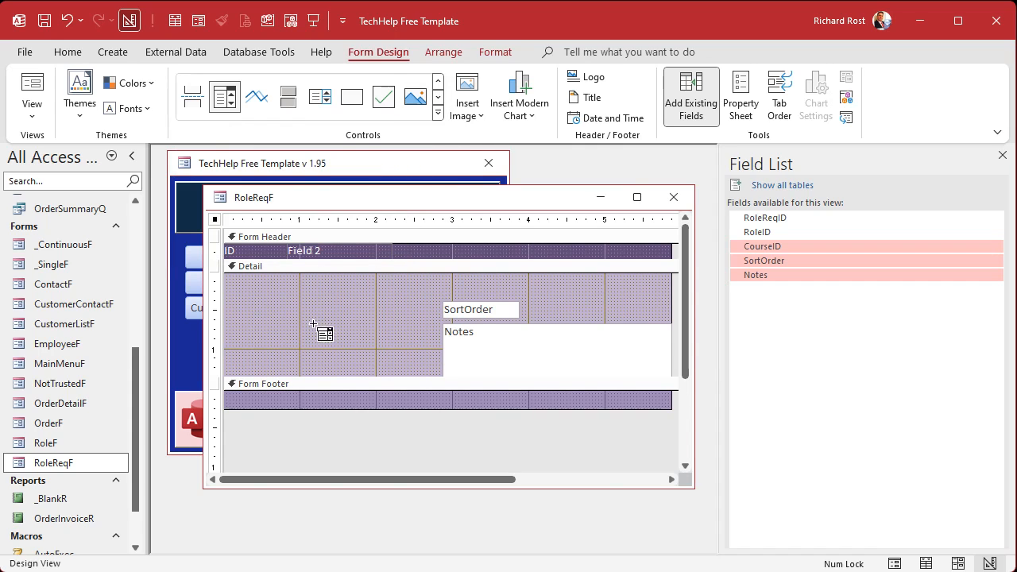
pyautogui.click(286, 292)
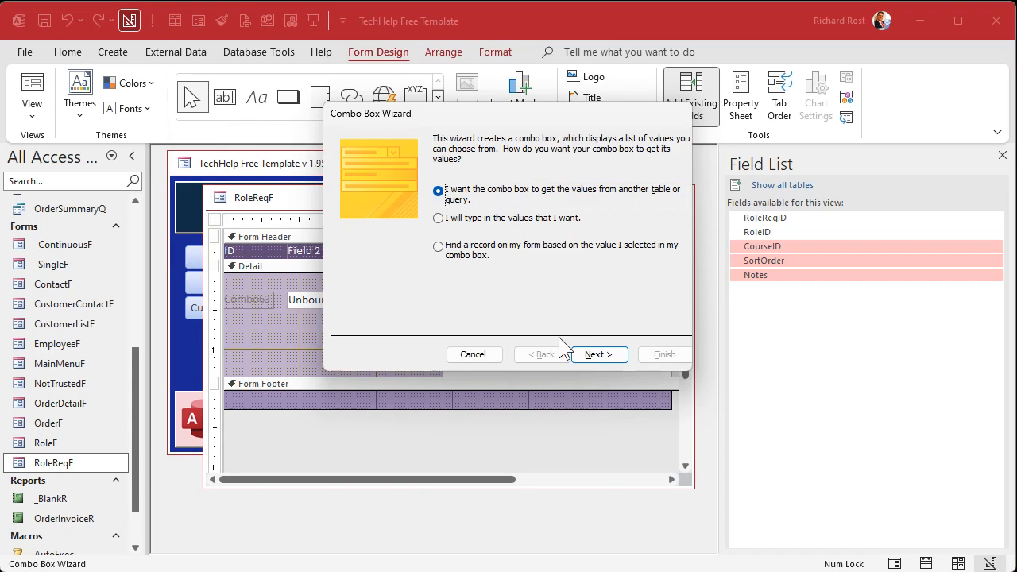
pyautogui.click(596, 356)
pyautogui.click(518, 182)
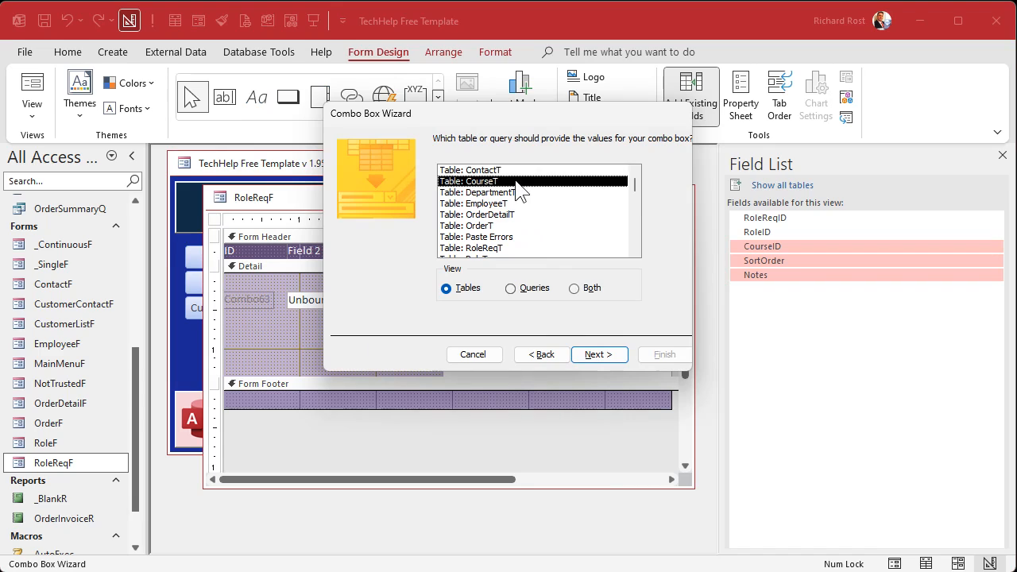
pyautogui.click(600, 356)
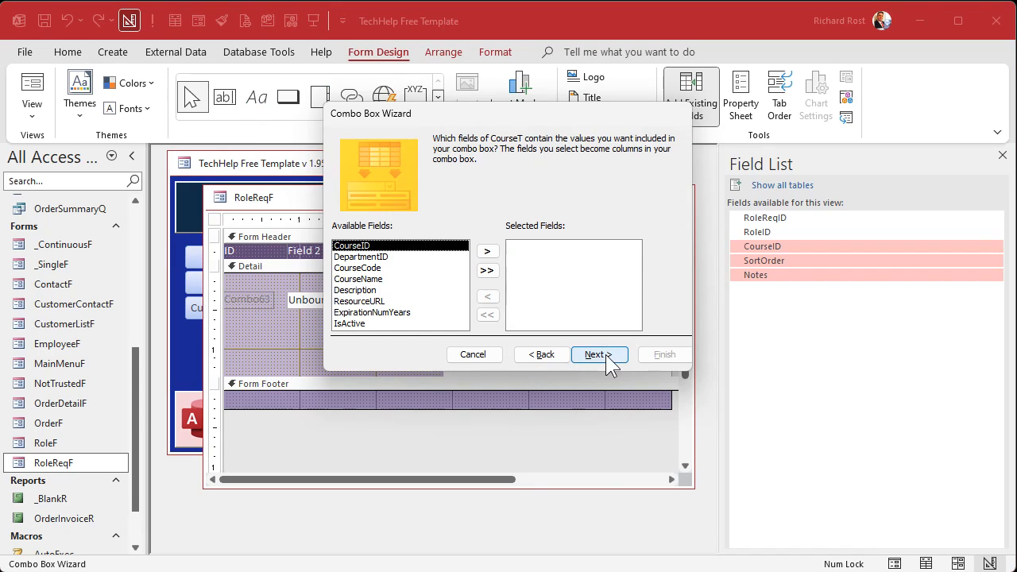
# Step: Include CourseID, CourseCode and CourseName, in that order, as the combo box's columns
pyautogui.doubleClick(385, 269)
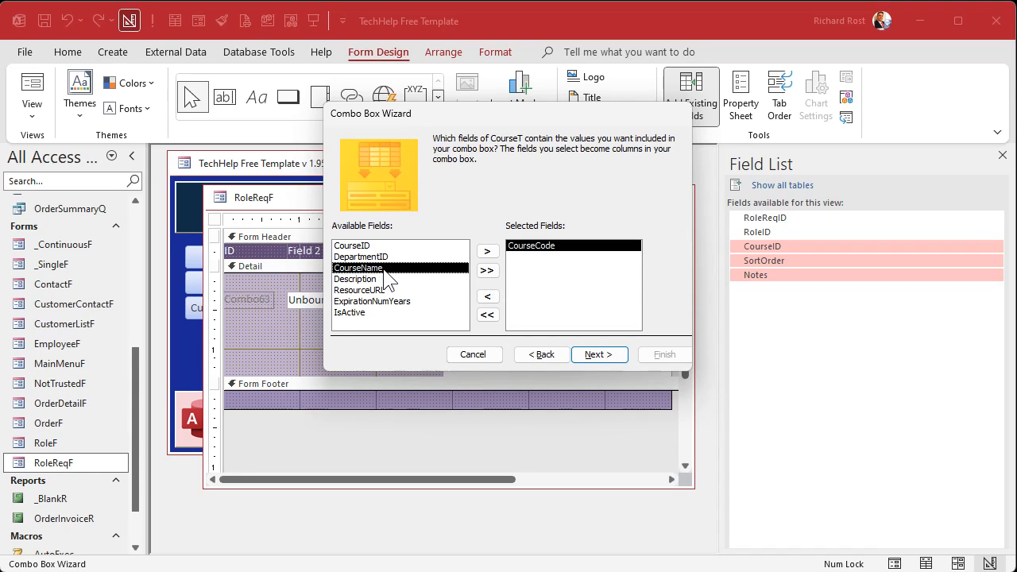
pyautogui.click(487, 296)
pyautogui.click(367, 246)
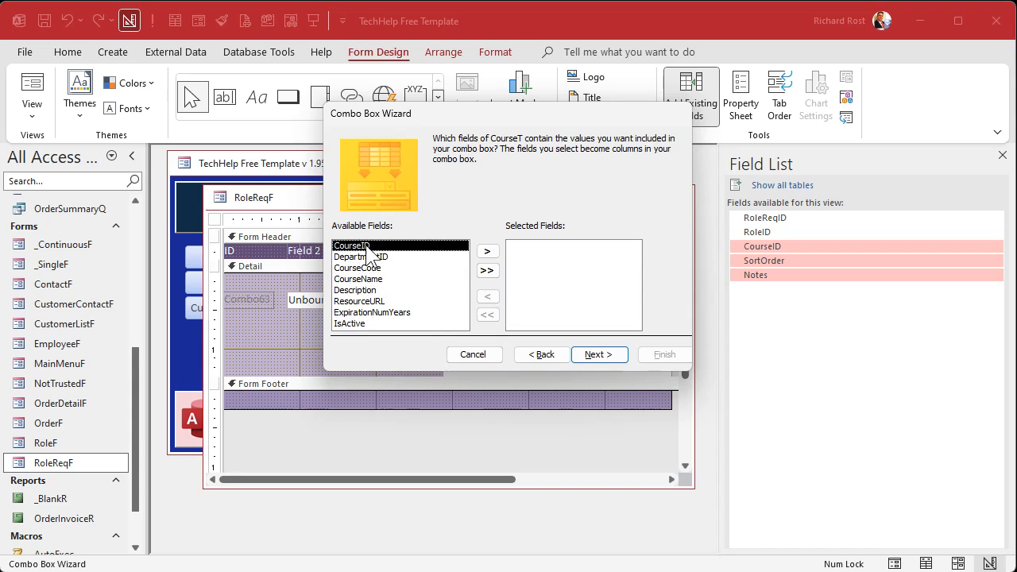
pyautogui.doubleClick(367, 246)
pyautogui.doubleClick(374, 257)
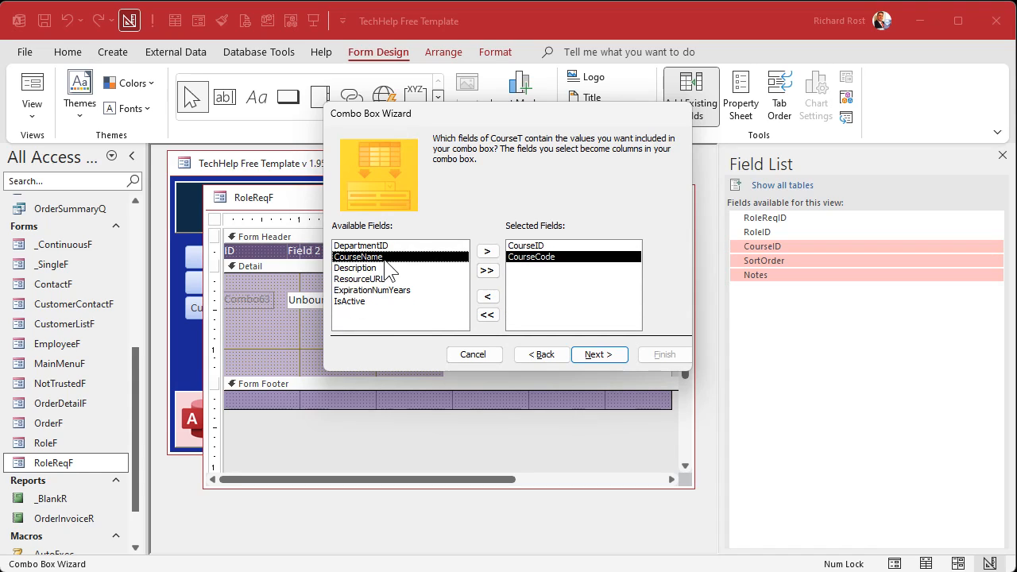
pyautogui.doubleClick(389, 271)
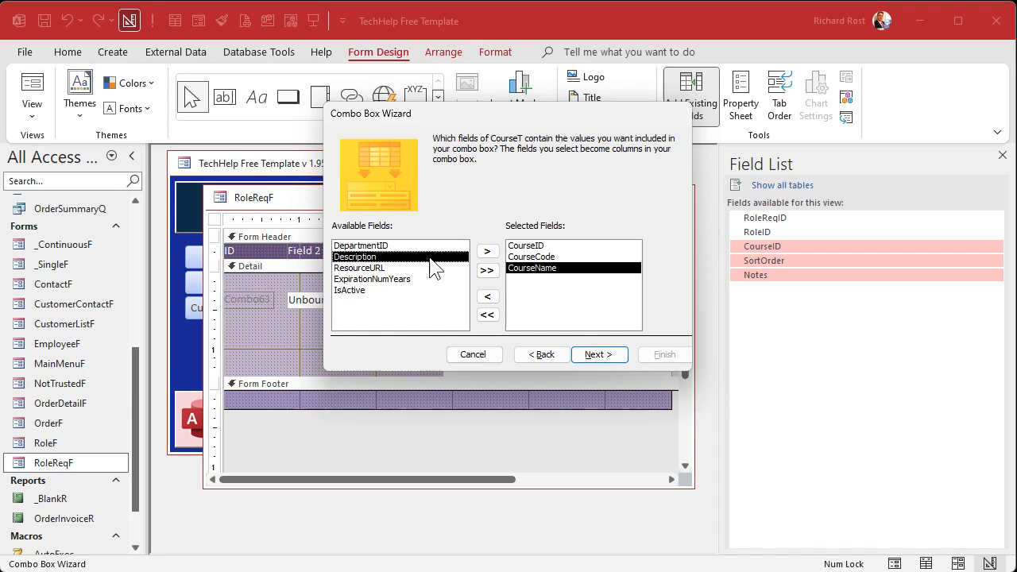
pyautogui.click(604, 358)
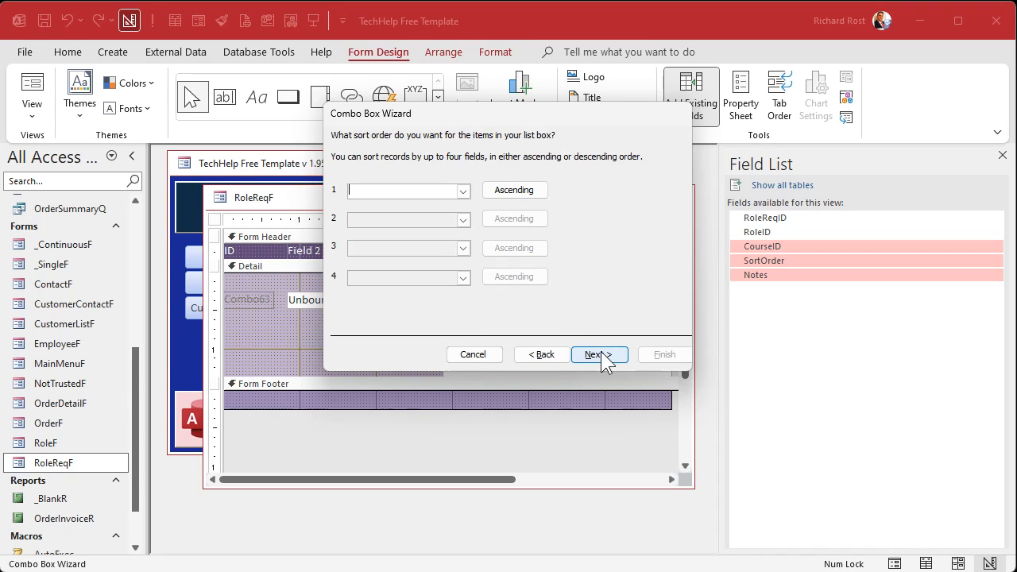
# Step: Sort the combo box items ascending by CourseCode and then by CourseName
pyautogui.click(462, 191)
pyautogui.click(440, 230)
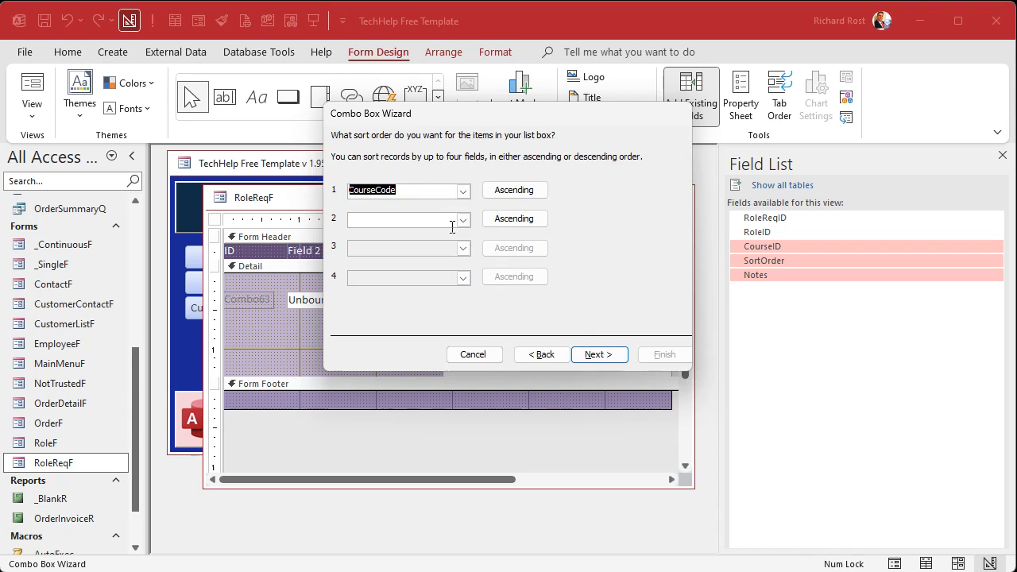
pyautogui.click(464, 219)
pyautogui.click(455, 269)
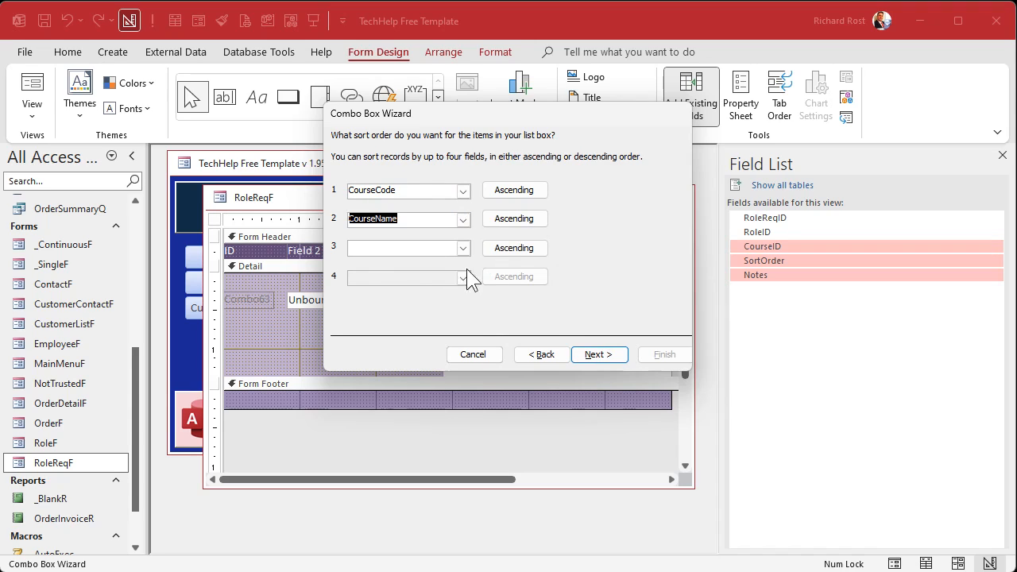
pyautogui.click(602, 356)
# Step: Narrow the CourseCode column, widen CourseName, and finish the combo box with its value stored in the CourseID field
pyautogui.moveTo(421, 230); pyautogui.dragTo(387, 218)
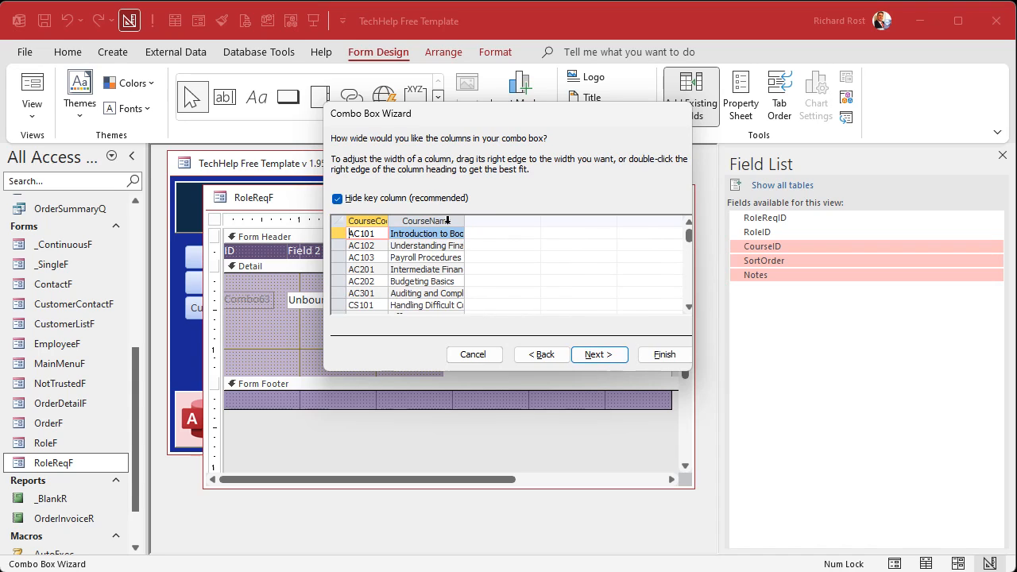
pyautogui.moveTo(465, 221); pyautogui.dragTo(542, 214)
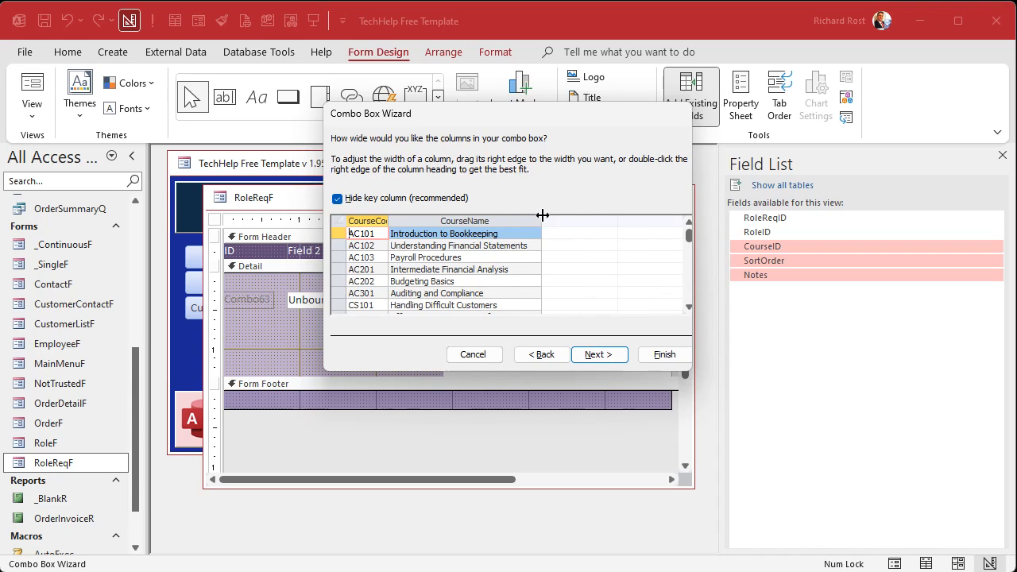
pyautogui.click(598, 355)
pyautogui.click(687, 212)
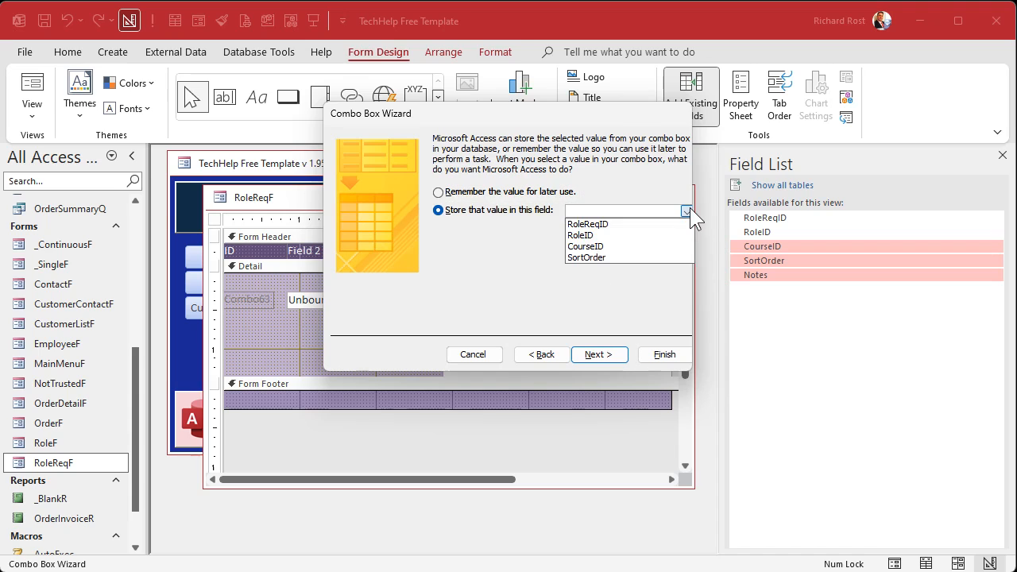
pyautogui.click(642, 247)
pyautogui.click(597, 354)
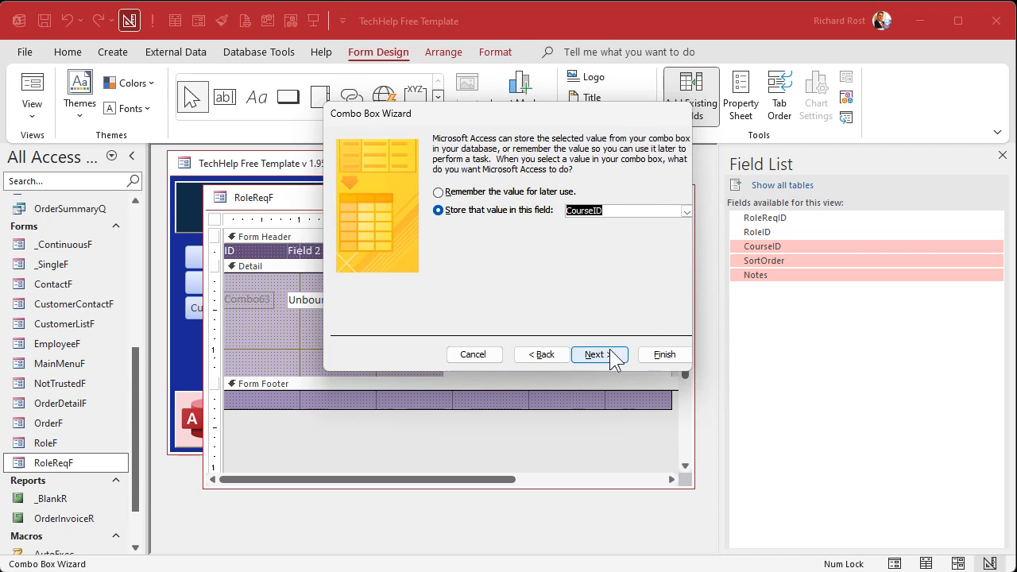
pyautogui.click(663, 355)
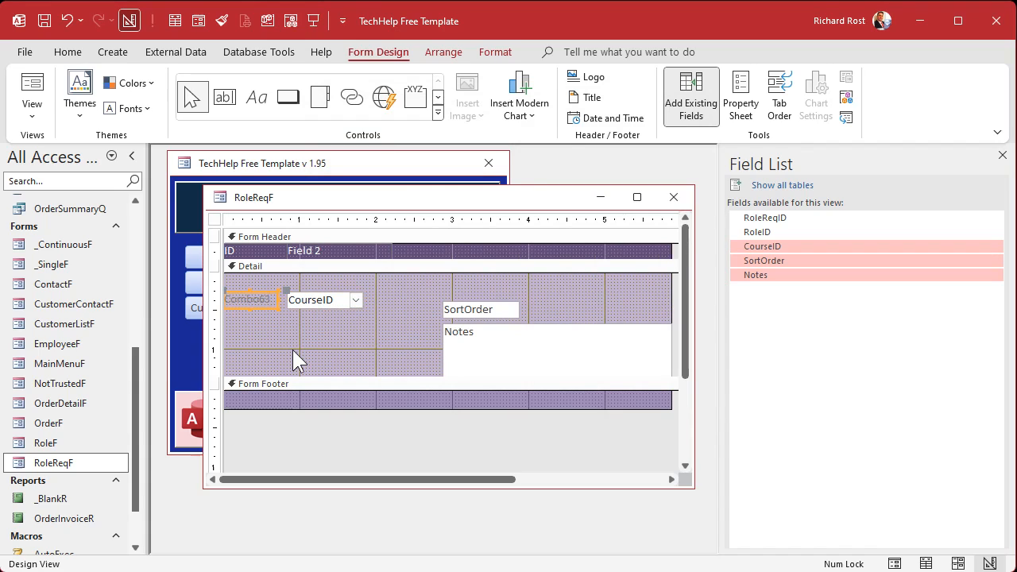
# Step: Delete the new combo box's attached label and change the ID label in the Form Header to Course
pyautogui.press('Delete')
pyautogui.click(257, 241)
pyautogui.click(258, 251)
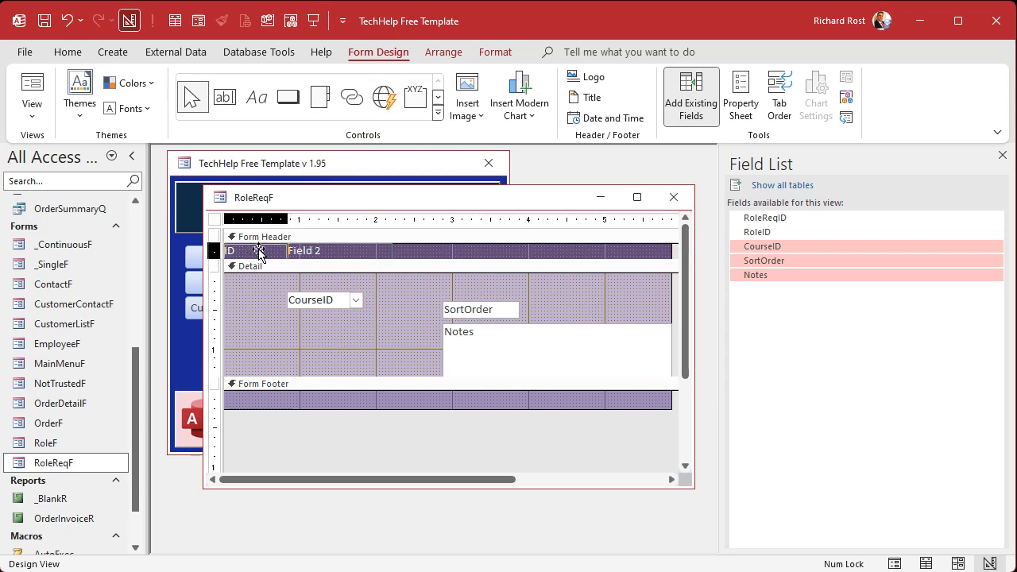
pyautogui.moveTo(256, 251); pyautogui.dragTo(203, 250)
pyautogui.write('Course')
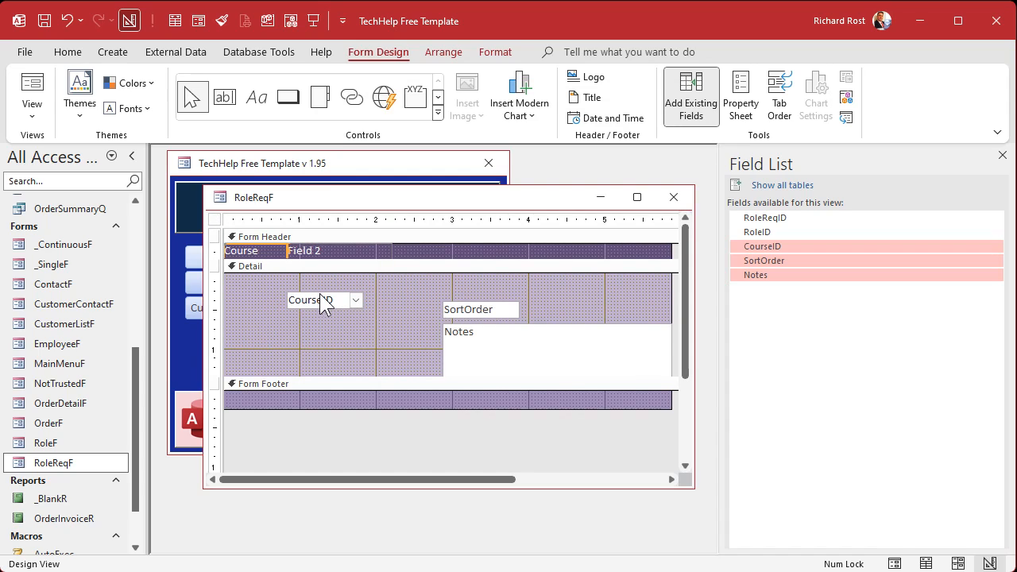
# Step: Place the CourseID combo box and SortOrder text box side by side under the header, and rename the Field 2 label Sort, matching SortOrder's width
pyautogui.moveTo(322, 298); pyautogui.dragTo(287, 280)
pyautogui.moveTo(481, 309); pyautogui.dragTo(280, 246)
pyautogui.click(331, 252)
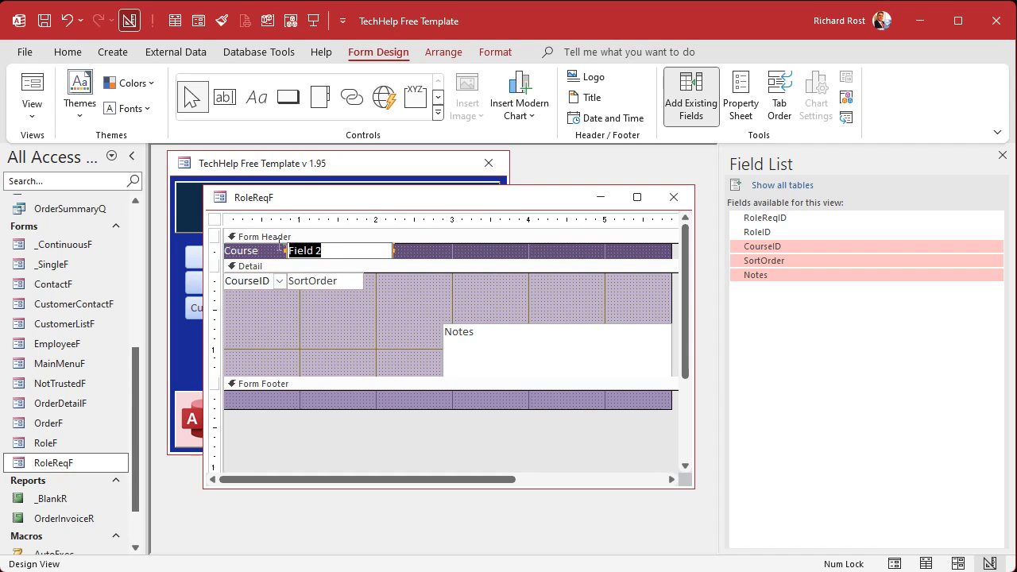
pyautogui.write('Sort')
pyautogui.press('Return')
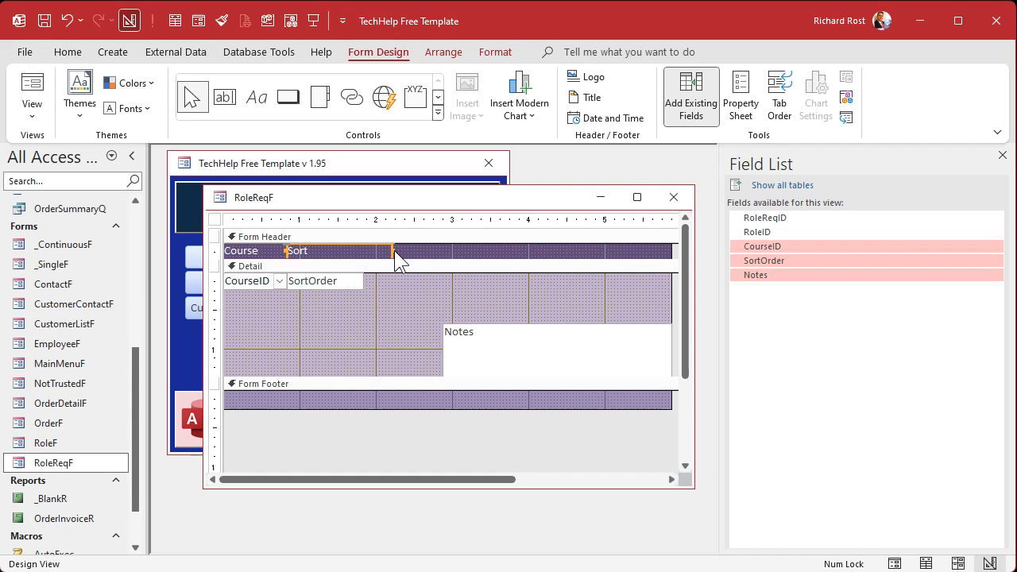
pyautogui.moveTo(393, 252); pyautogui.dragTo(370, 249)
# Step: Delete the Notes text box from the Detail section, reduce Detail to one row and make the Form Footer taller
pyautogui.click(483, 346)
pyautogui.press('Delete')
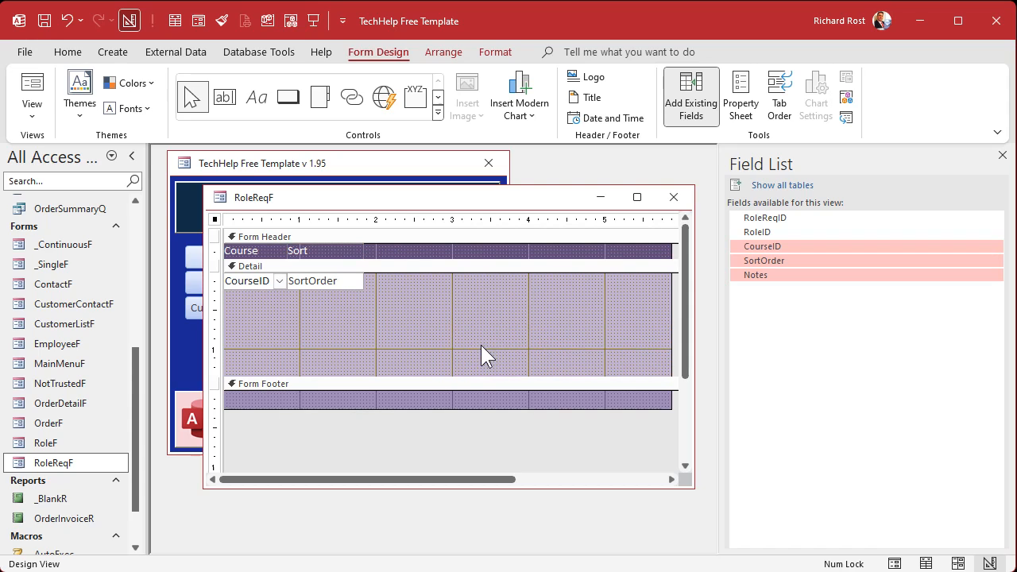
pyautogui.moveTo(504, 376); pyautogui.dragTo(484, 390)
# Step: Open EmployeeF in Design View, copy its Notes text box and close the form
pyautogui.click(189, 247)
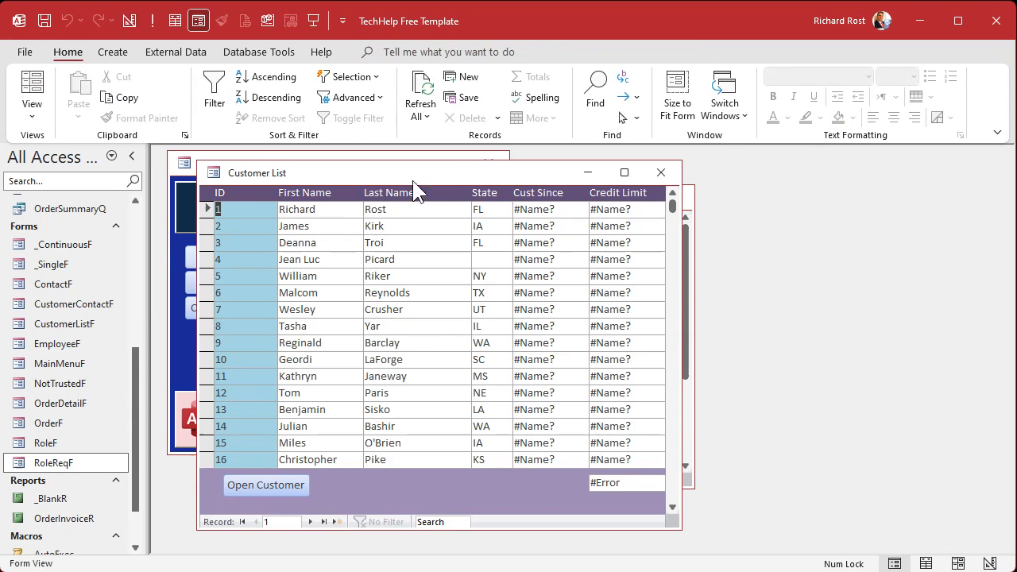
pyautogui.click(658, 168)
pyautogui.click(287, 285)
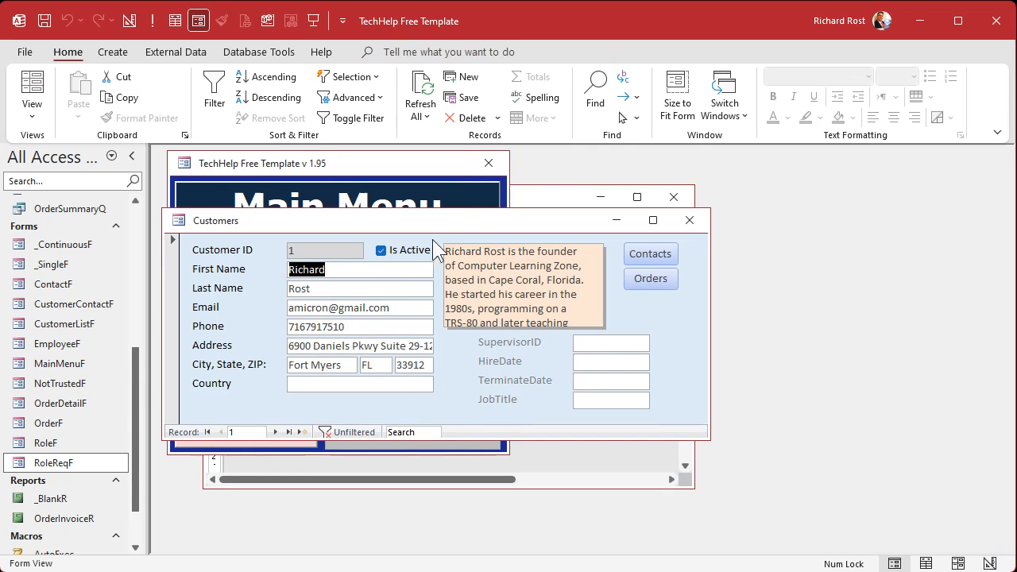
pyautogui.rightClick(479, 221)
pyautogui.click(544, 350)
pyautogui.click(536, 320)
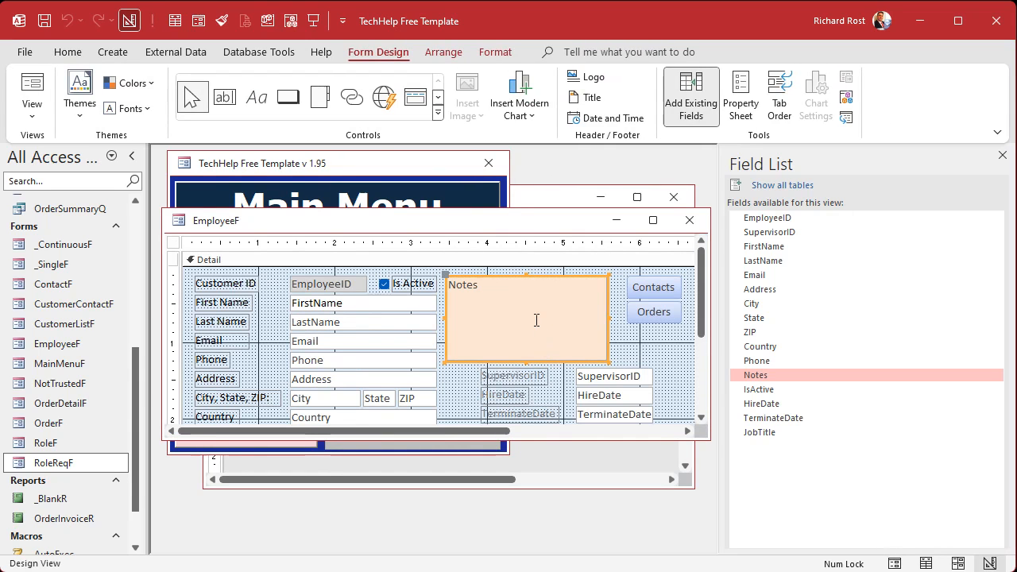
pyautogui.click(689, 220)
# Step: Paste the Notes text box into RoleReqF's Form Footer, inset it slightly from the upper-left corner and fit the footer height around it
pyautogui.click(595, 333)
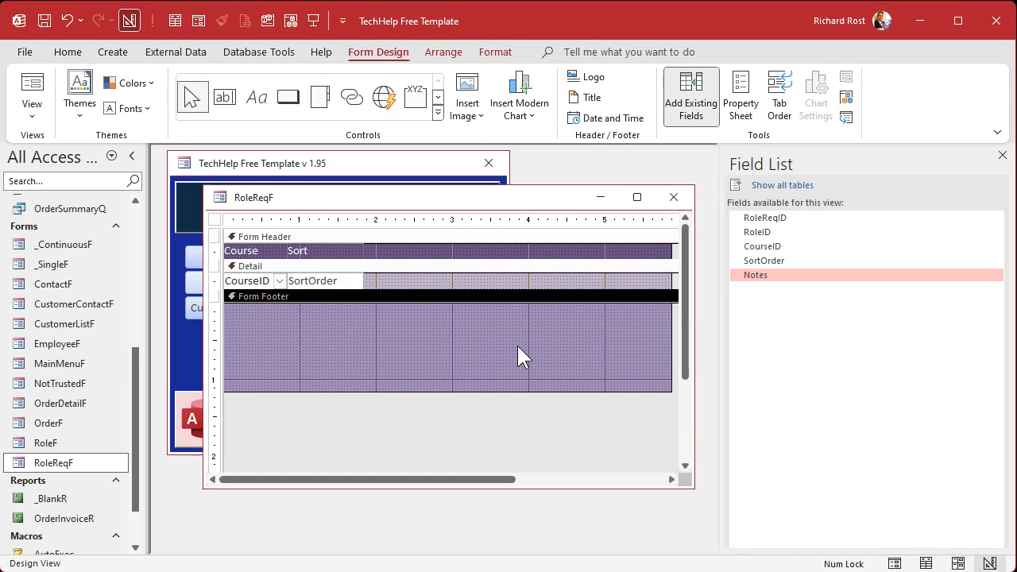
pyautogui.hotkey('ctrl', 'v')
pyautogui.moveTo(357, 350); pyautogui.dragTo(364, 356)
pyautogui.click(452, 358)
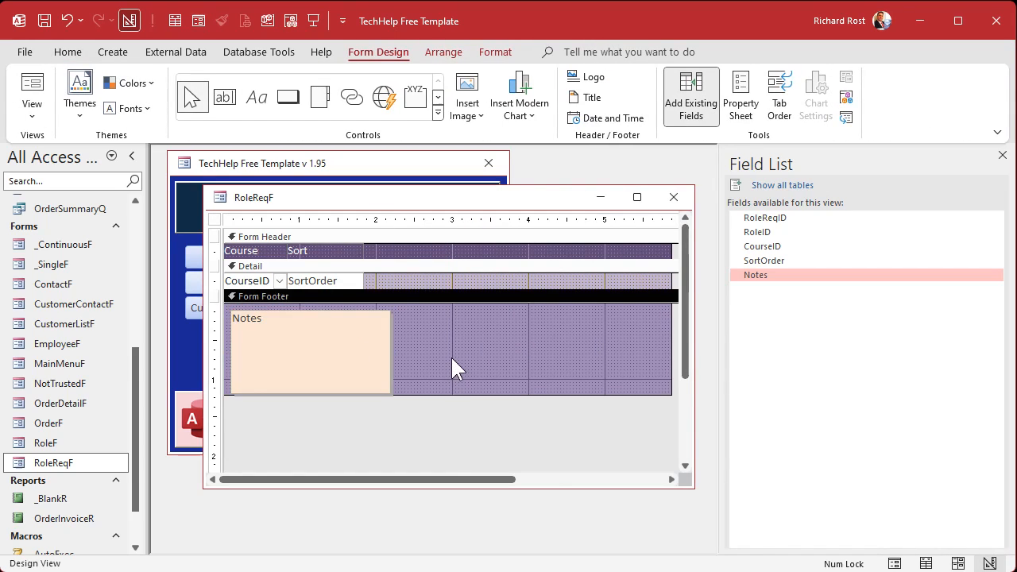
pyautogui.moveTo(451, 394); pyautogui.dragTo(451, 400)
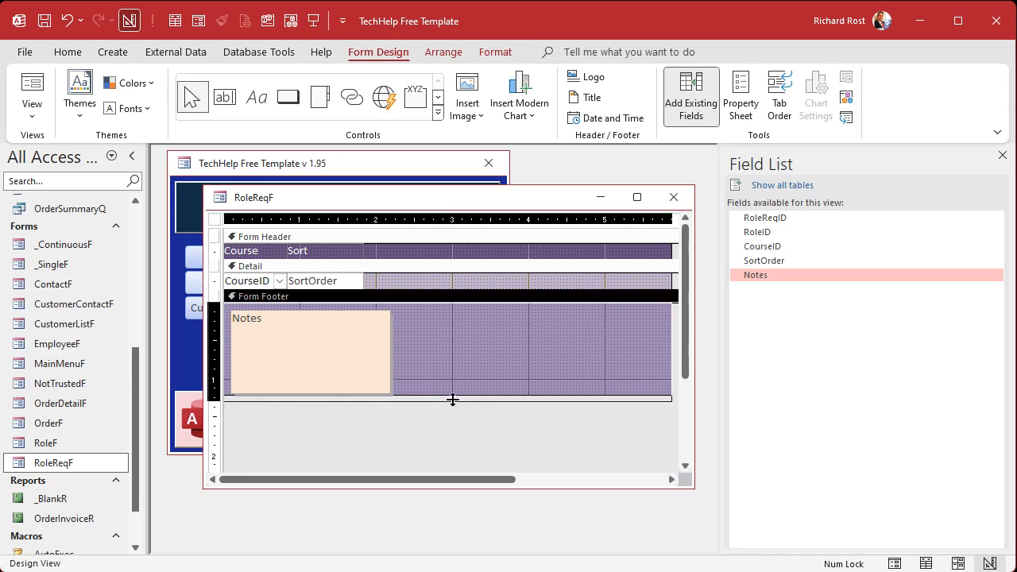
pyautogui.click(331, 355)
pyautogui.moveTo(329, 352); pyautogui.dragTo(326, 349)
pyautogui.click(430, 391)
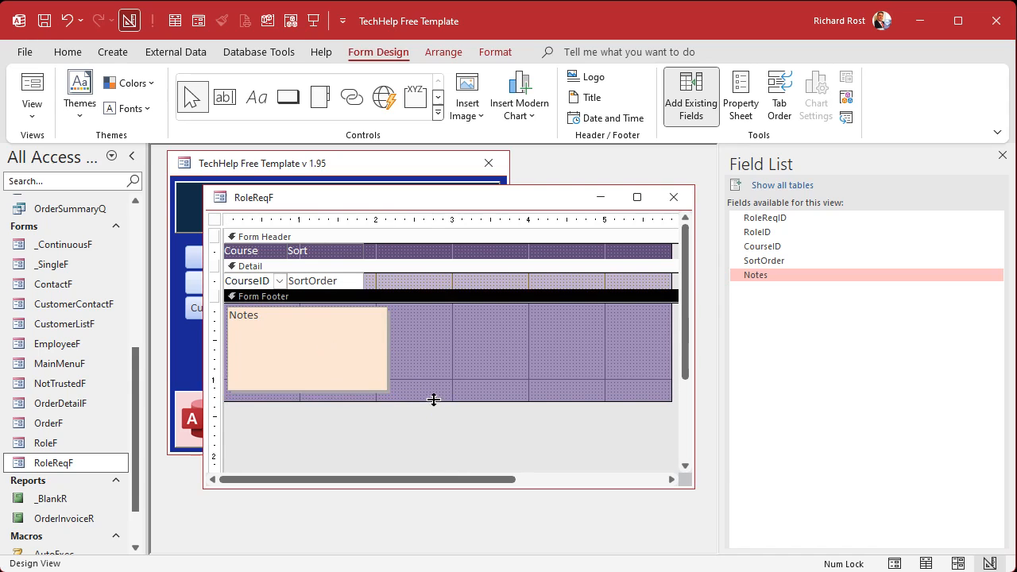
pyautogui.moveTo(434, 396); pyautogui.dragTo(439, 395)
# Step: Narrow RoleReqF's form width to about 2.3 inches, just past the Notes text box
pyautogui.moveTo(436, 480); pyautogui.dragTo(541, 457)
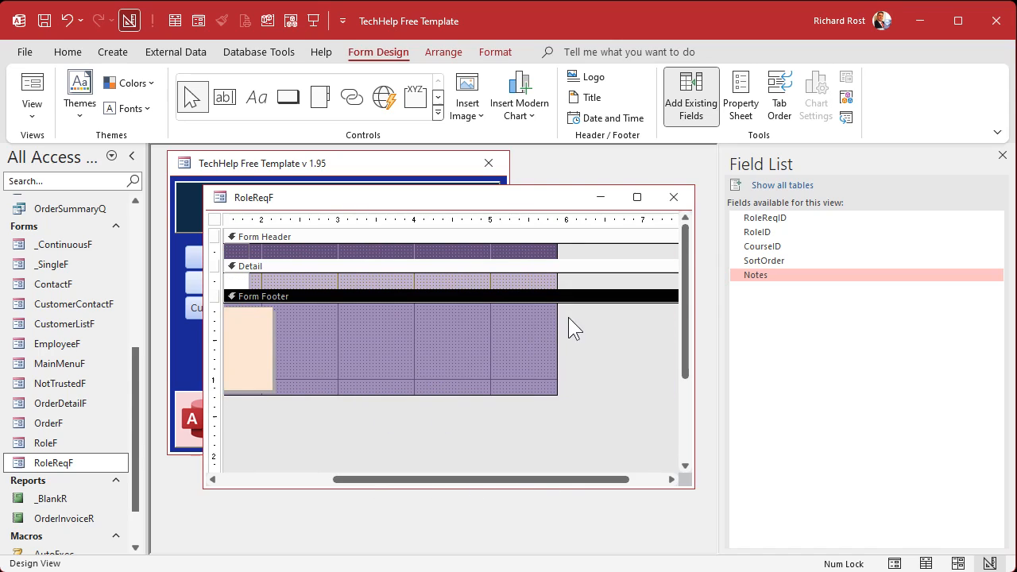
pyautogui.moveTo(559, 316); pyautogui.dragTo(283, 295)
pyautogui.click(366, 392)
pyautogui.click(333, 480)
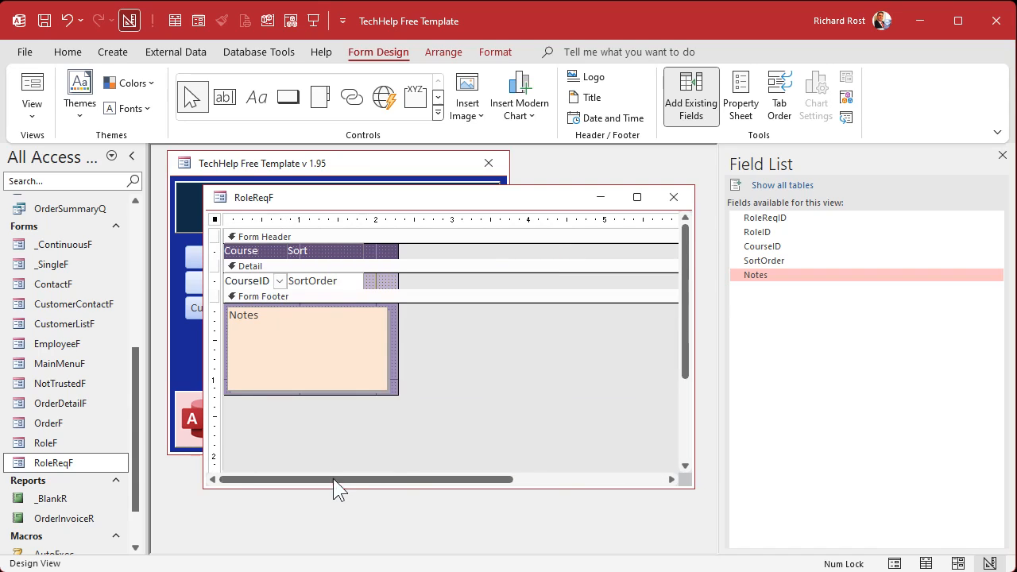
# Step: Shift the SortOrder text box and Sort label to the right, and widen the CourseID combo box to meet SortOrder
pyautogui.click(341, 287)
pyautogui.click(344, 283)
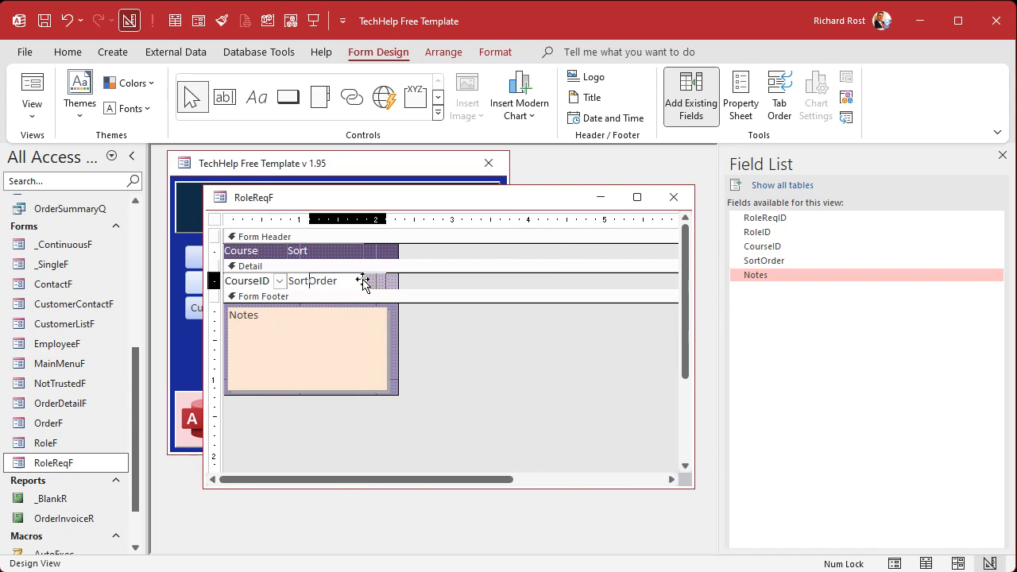
pyautogui.moveTo(362, 280); pyautogui.dragTo(358, 256)
pyautogui.click(265, 282)
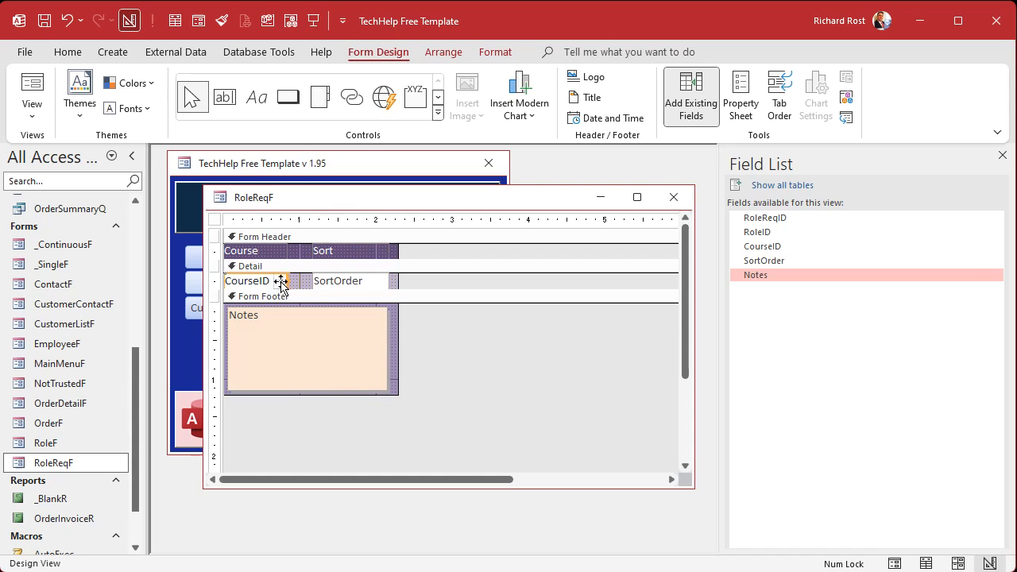
pyautogui.moveTo(287, 281); pyautogui.dragTo(312, 281)
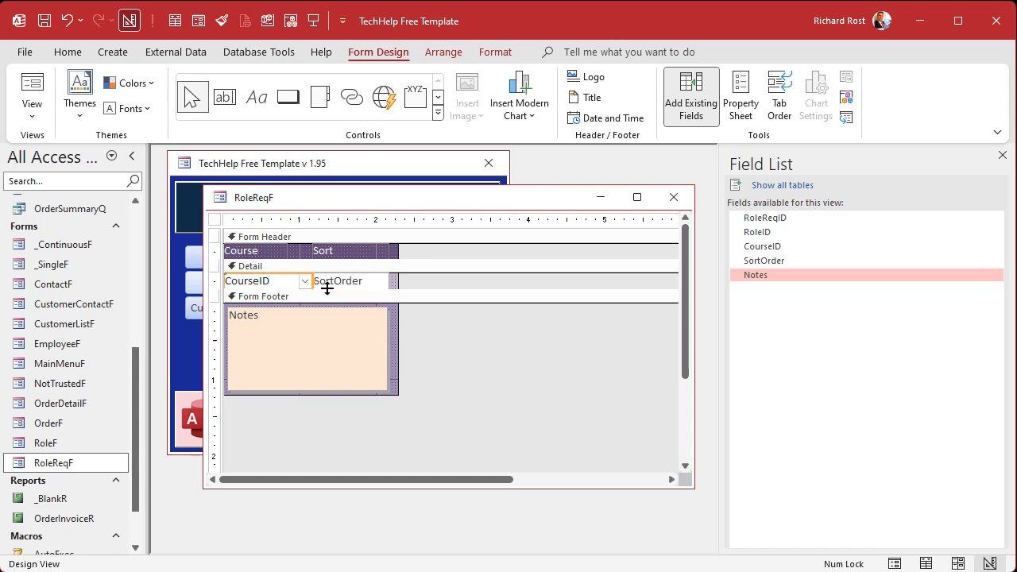
pyautogui.click(514, 350)
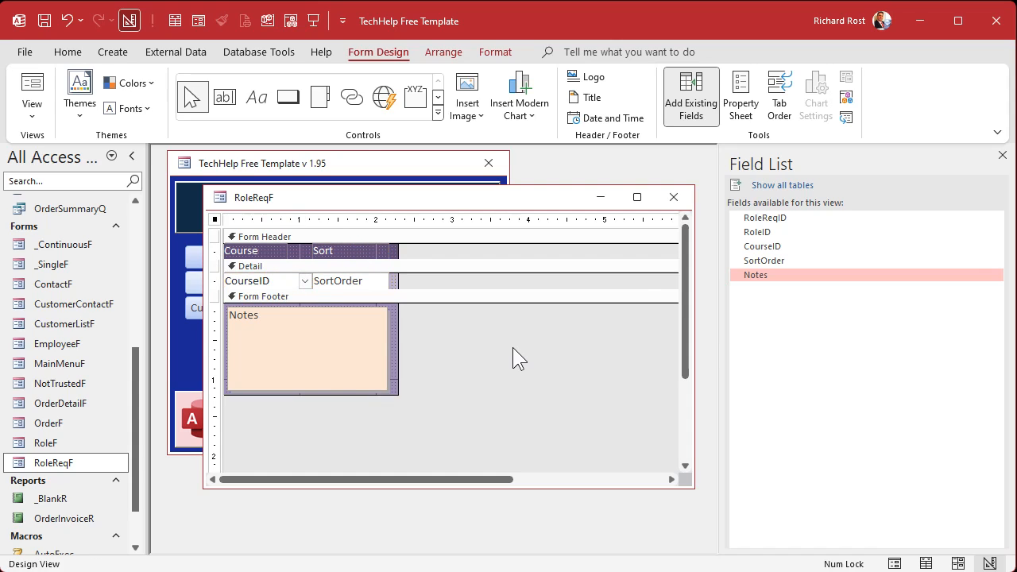
# Step: Close RoleReqF and open the RoleF form in Design View, moving its window up and to the left
pyautogui.click(673, 197)
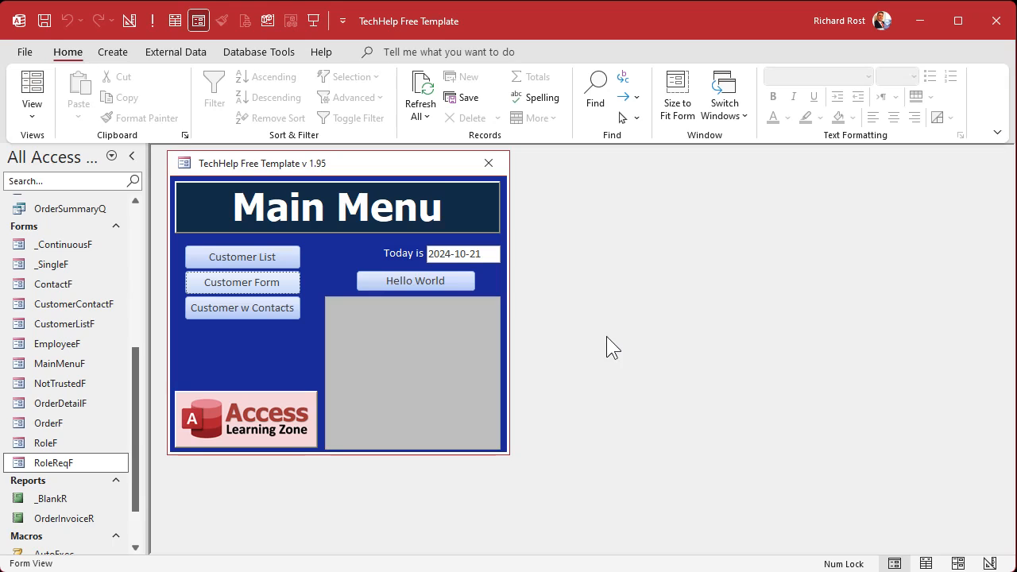
pyautogui.click(71, 469)
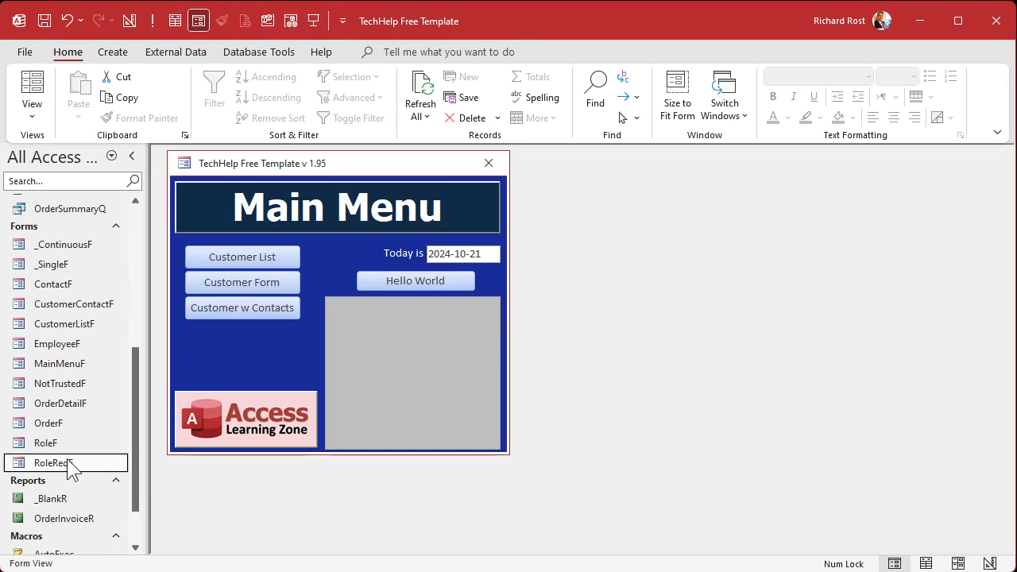
pyautogui.click(60, 443)
pyautogui.rightClick(58, 444)
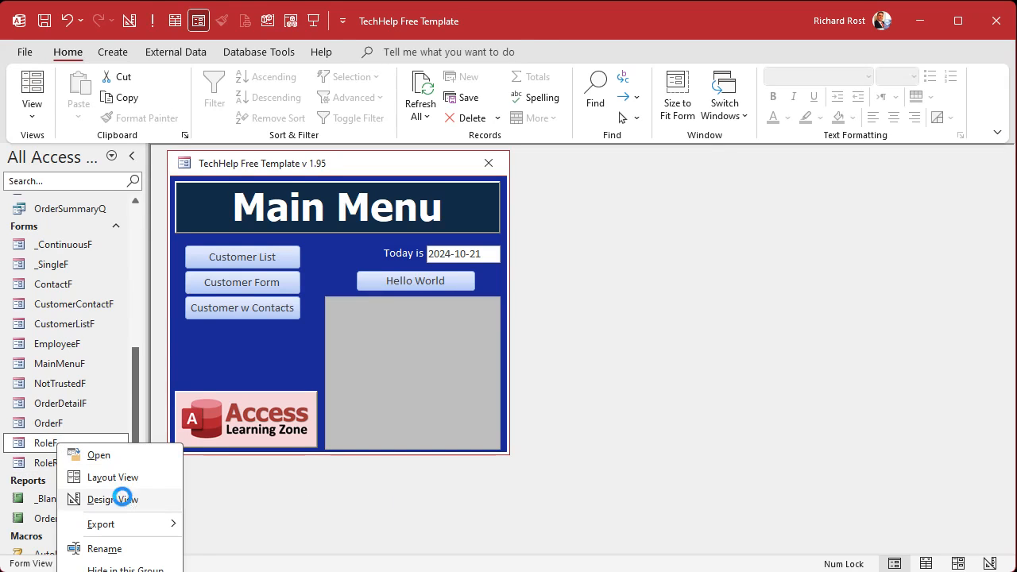
pyautogui.click(121, 498)
pyautogui.moveTo(454, 198); pyautogui.dragTo(429, 173)
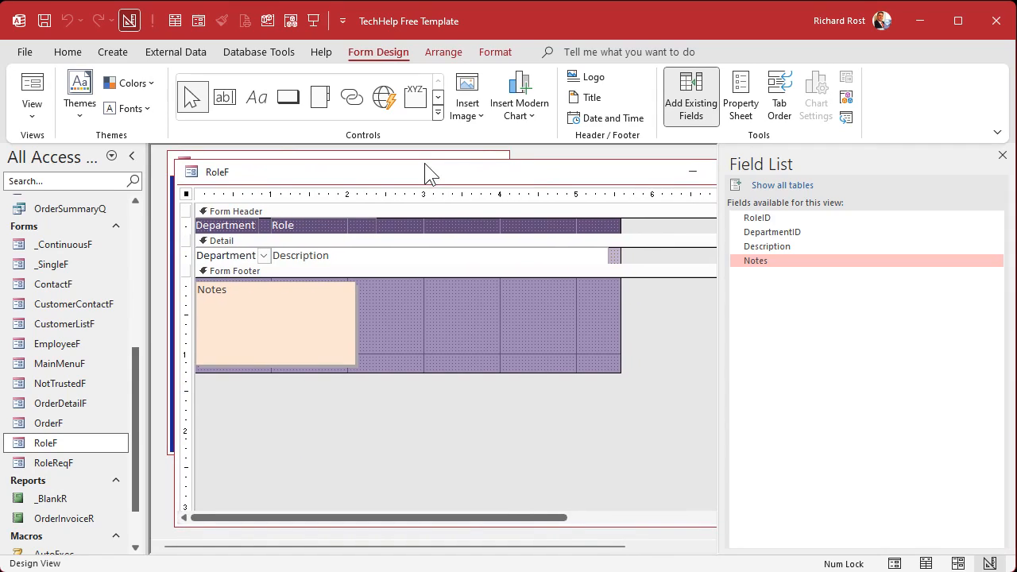
# Step: Embed RoleReqF as a subform in RoleF's Form Footer beside the Notes box, accepting the view reset, and extend the footer slightly below it
pyautogui.moveTo(60, 465); pyautogui.dragTo(391, 283)
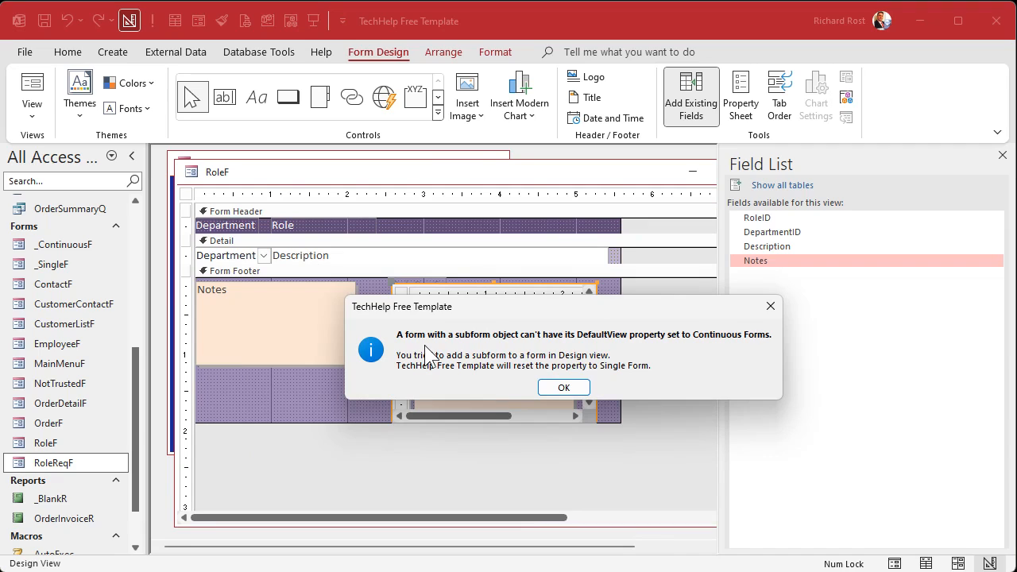
pyautogui.click(582, 387)
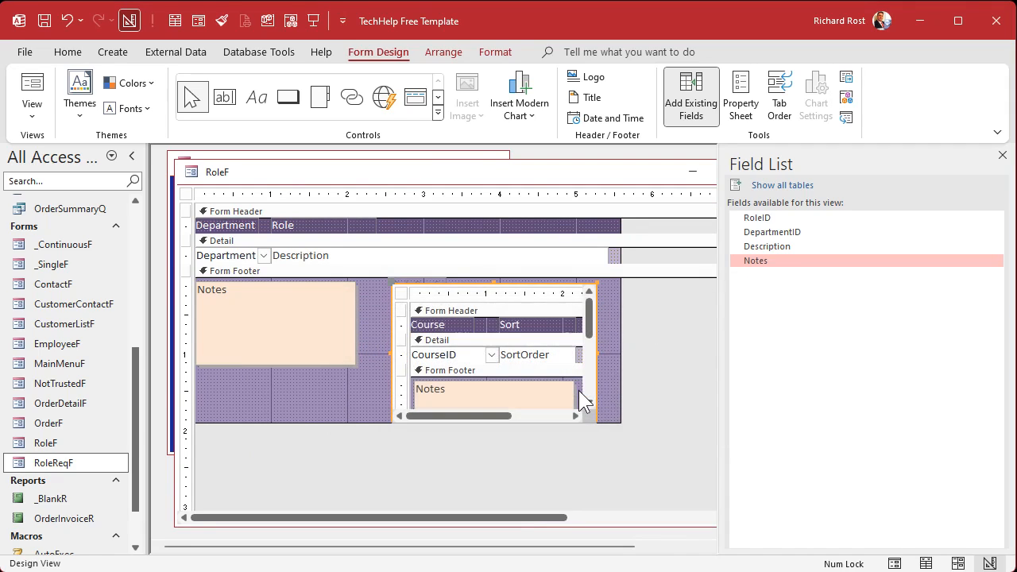
pyautogui.click(1003, 155)
pyautogui.moveTo(366, 425); pyautogui.dragTo(364, 431)
# Step: Set RoleF's Default View property to Continuous Forms and close the form
pyautogui.click(187, 196)
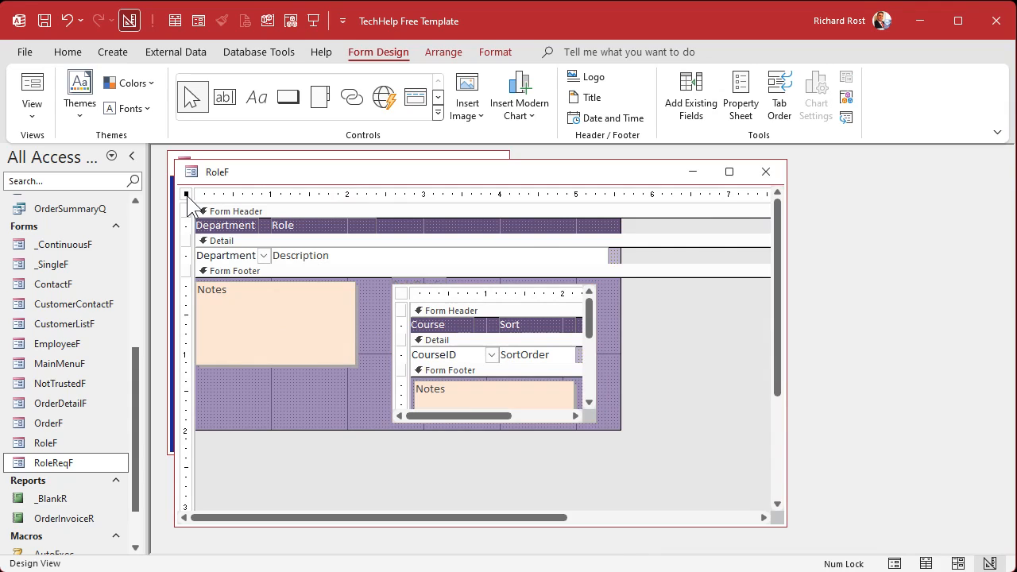
pyautogui.doubleClick(188, 196)
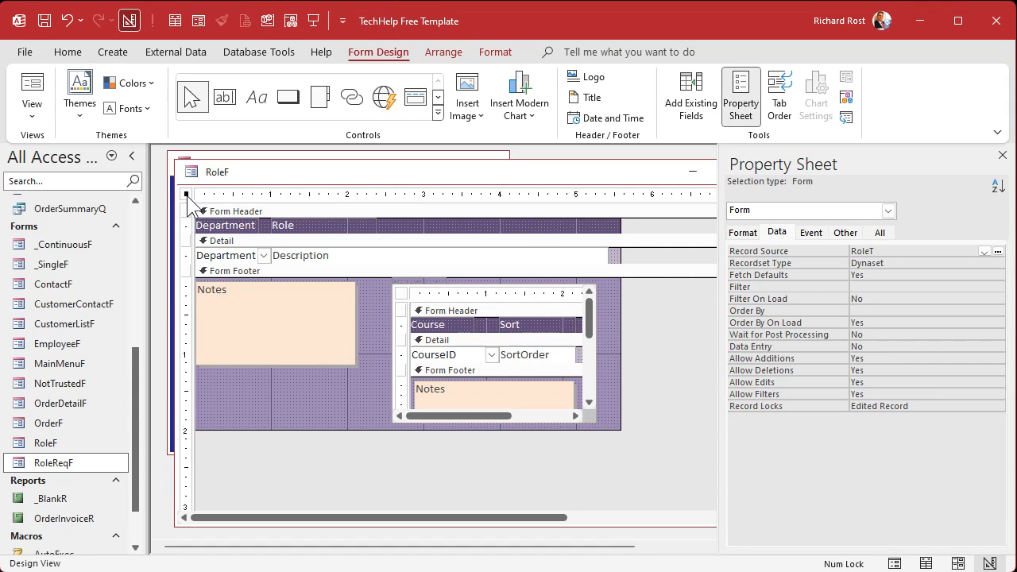
pyautogui.click(743, 232)
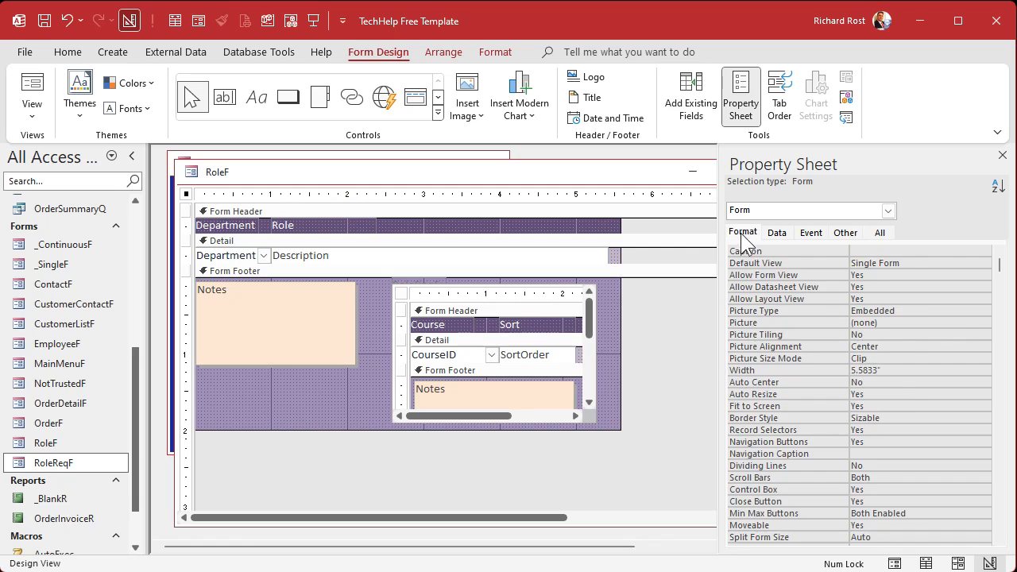
pyautogui.doubleClick(910, 264)
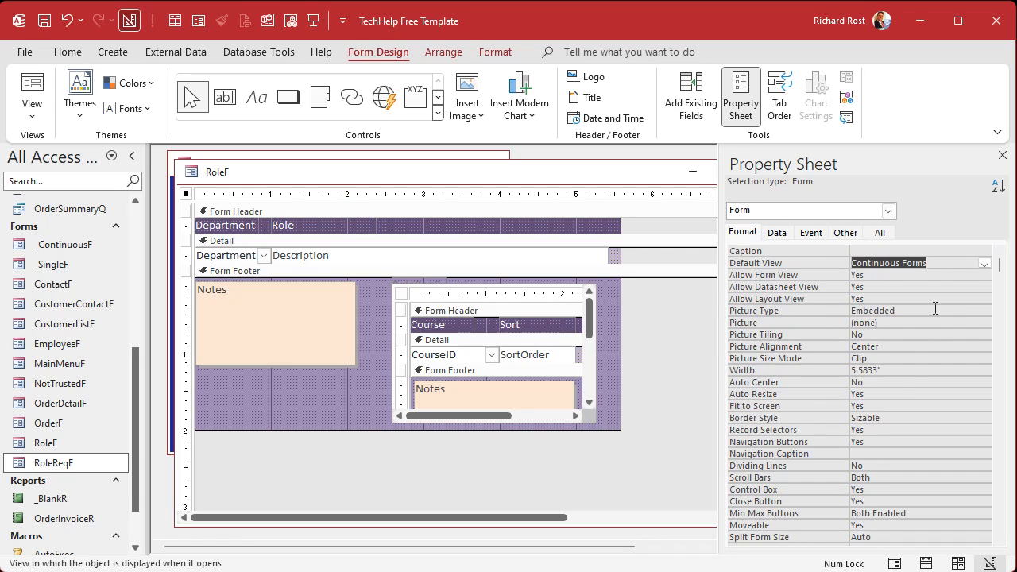
pyautogui.click(1002, 155)
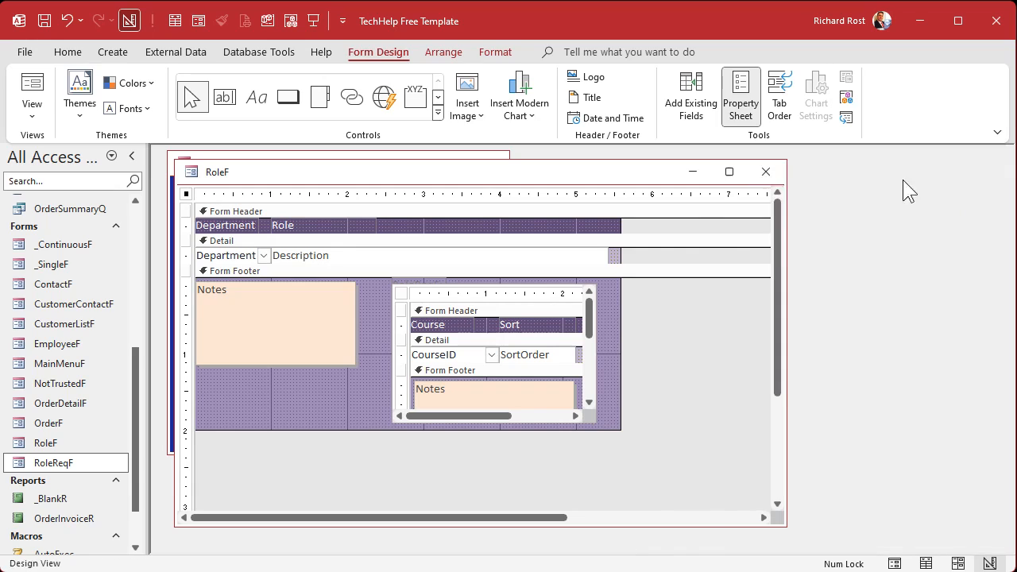
pyautogui.click(768, 171)
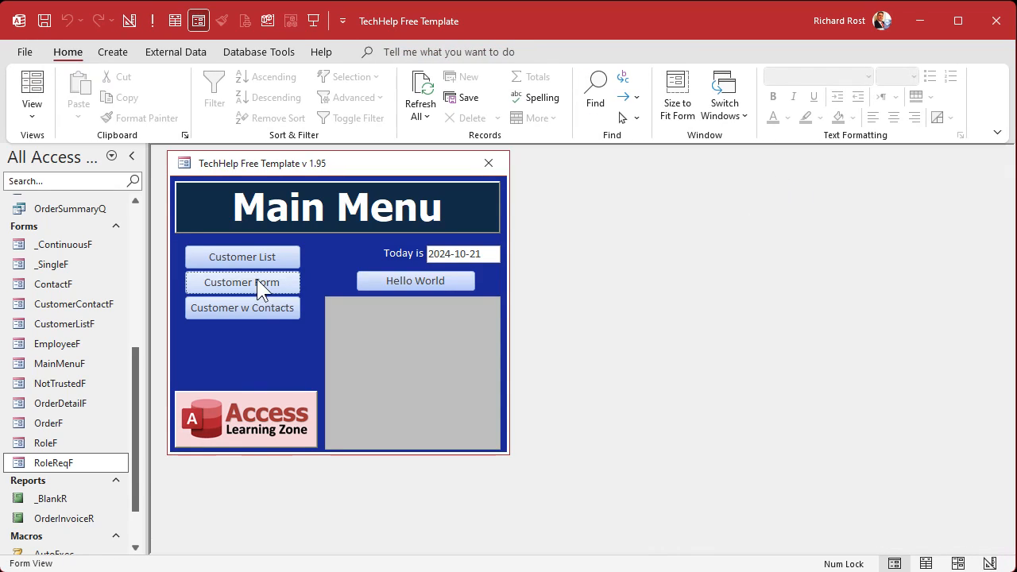
# Step: Open RoleF in Form View and check how the course records scroll in the subform
pyautogui.doubleClick(57, 445)
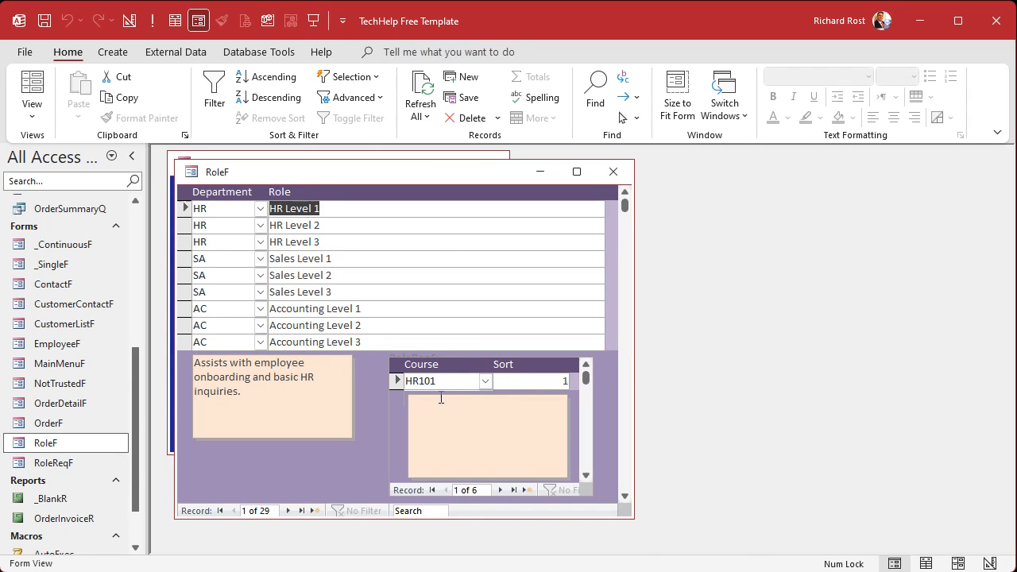
pyautogui.click(586, 475)
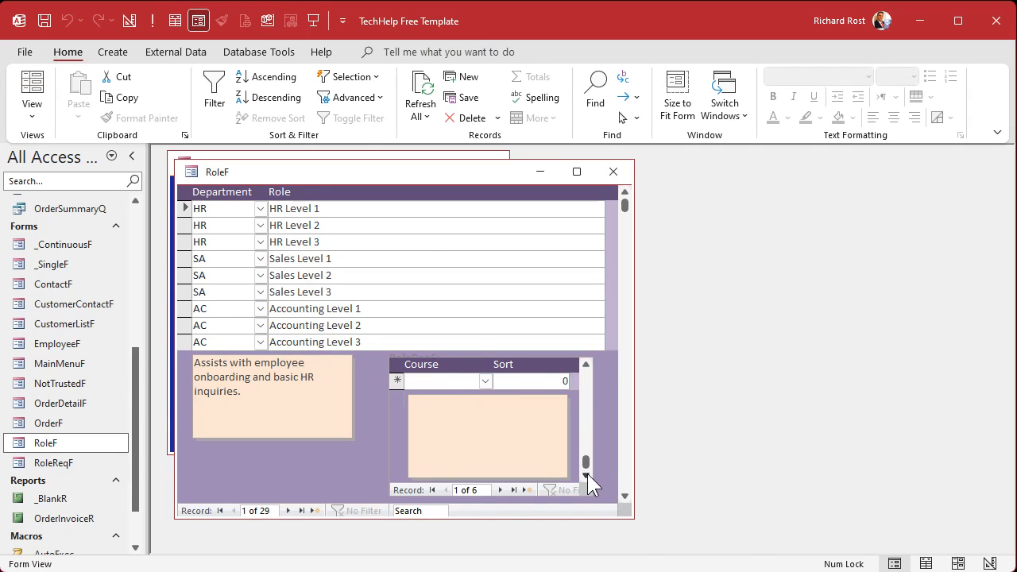
pyautogui.click(585, 365)
pyautogui.click(585, 363)
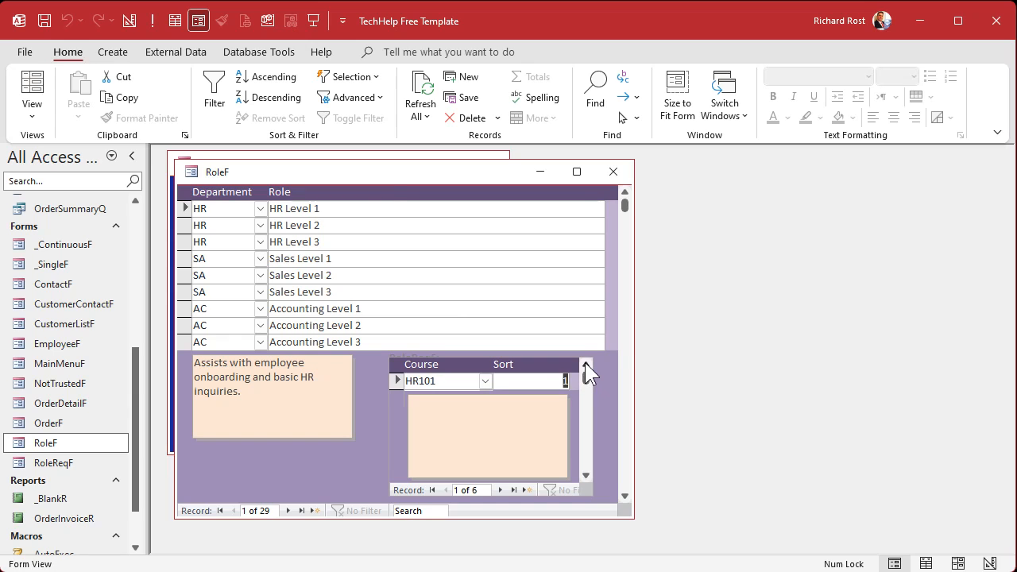
# Step: Switch RoleF to Design View, heighten its Form Footer to about 2.6 inches and stretch the RoleReqF subform down to about 2.4 inches tall
pyautogui.rightClick(387, 173)
pyautogui.click(450, 306)
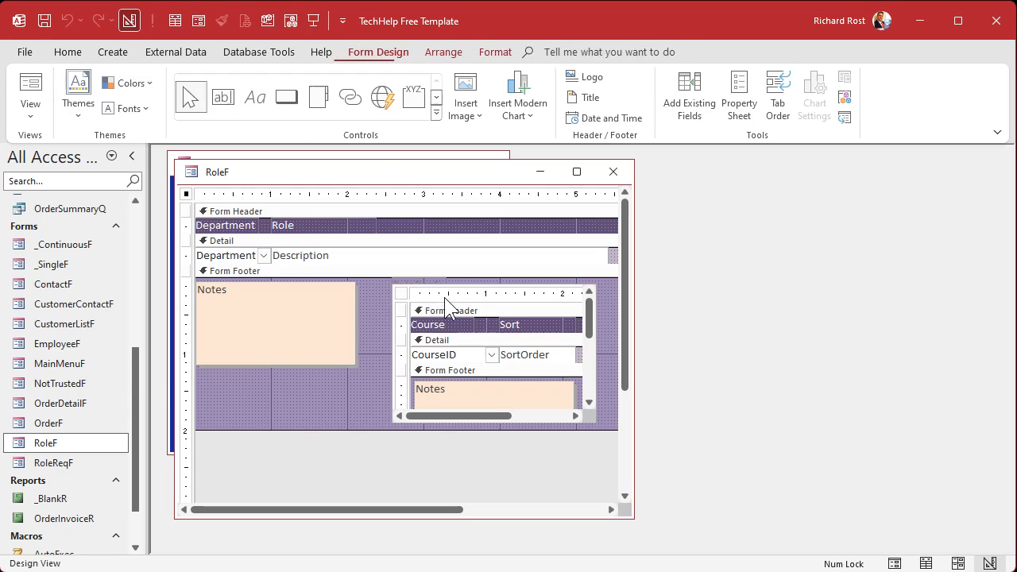
pyautogui.moveTo(493, 427); pyautogui.dragTo(492, 477)
pyautogui.click(498, 410)
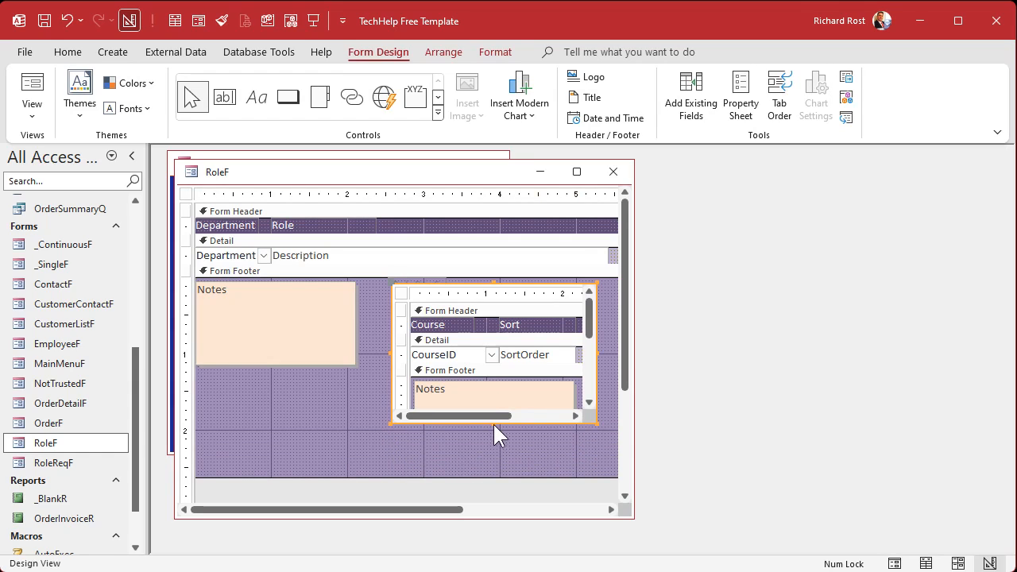
pyautogui.moveTo(493, 423); pyautogui.dragTo(493, 467)
# Step: Shorten the Notes text box inside the subform to about 0.4 inch and pull the subform's footer up to just below it
pyautogui.click(529, 411)
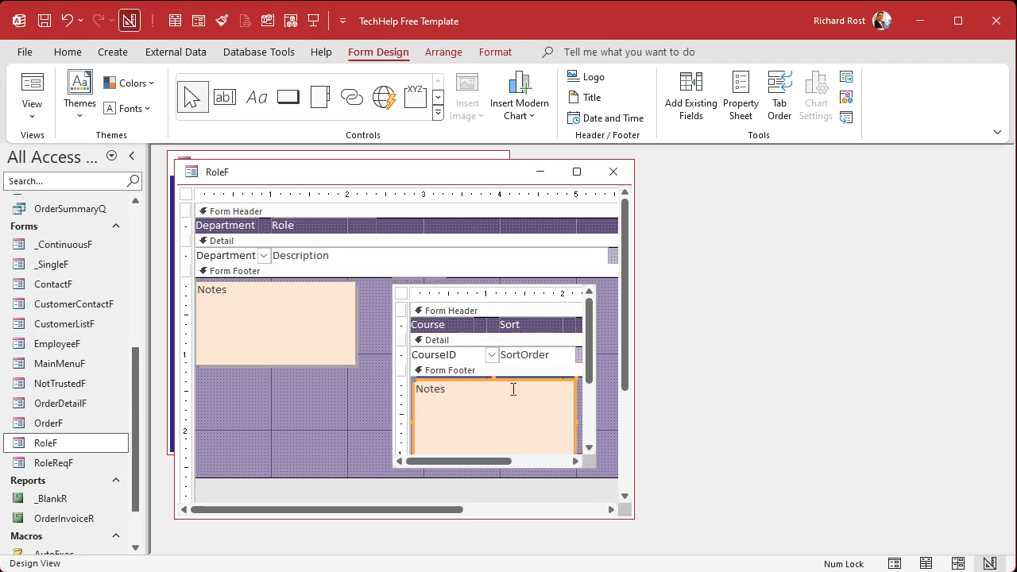
pyautogui.scroll(-1, 590, 381)
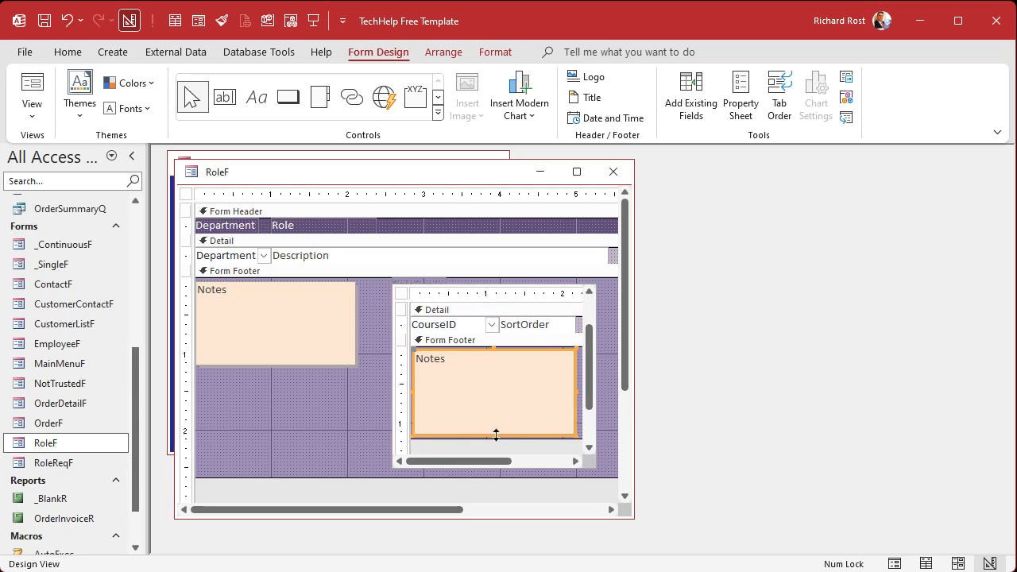
pyautogui.moveTo(495, 436); pyautogui.dragTo(497, 377)
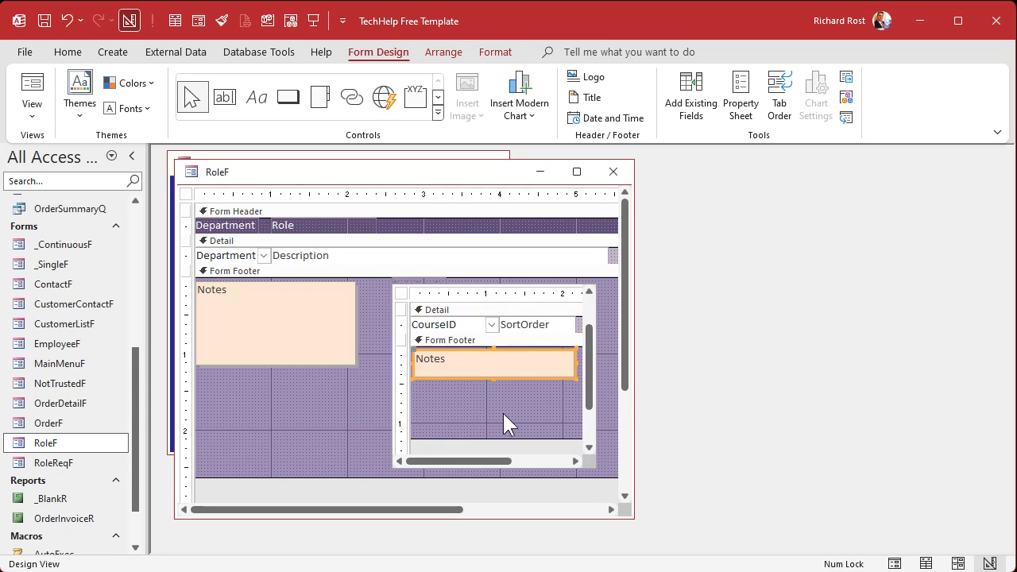
pyautogui.click(504, 421)
pyautogui.moveTo(503, 438); pyautogui.dragTo(507, 385)
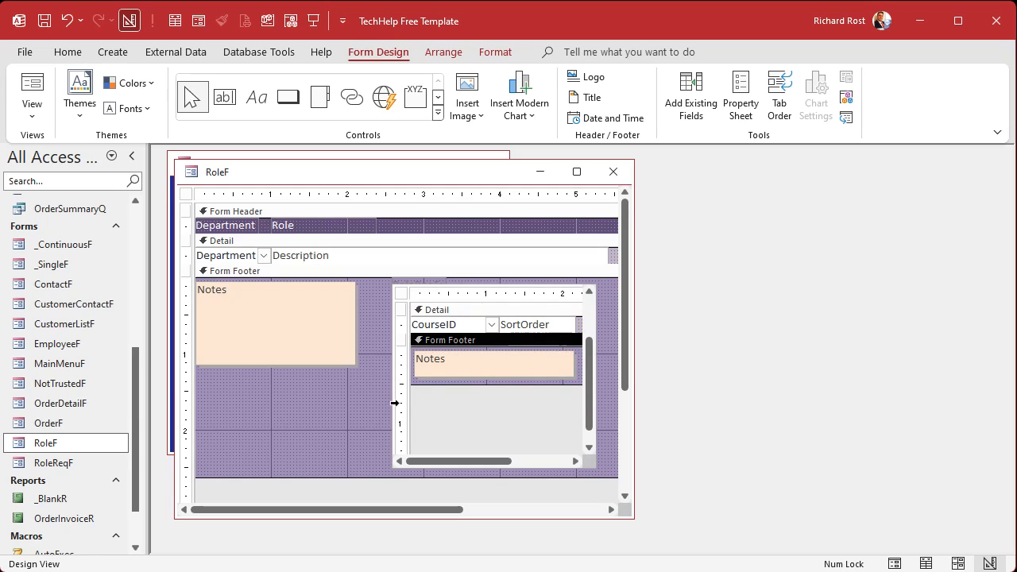
# Step: Inset RoleF's own Notes text box slightly from the footer's upper-left corner, save the form and close it
pyautogui.click(302, 331)
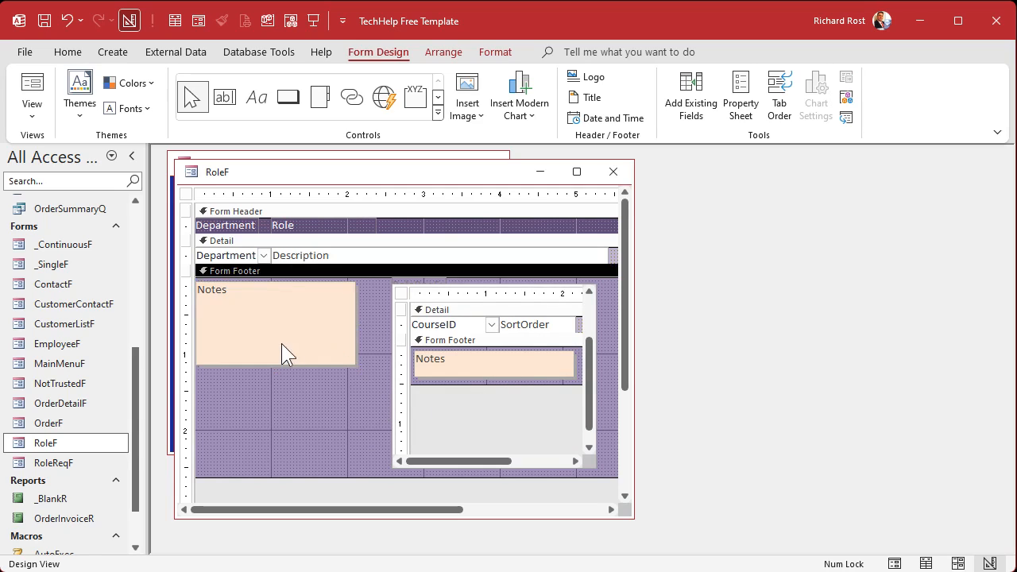
pyautogui.moveTo(286, 350); pyautogui.dragTo(293, 352)
pyautogui.click(263, 405)
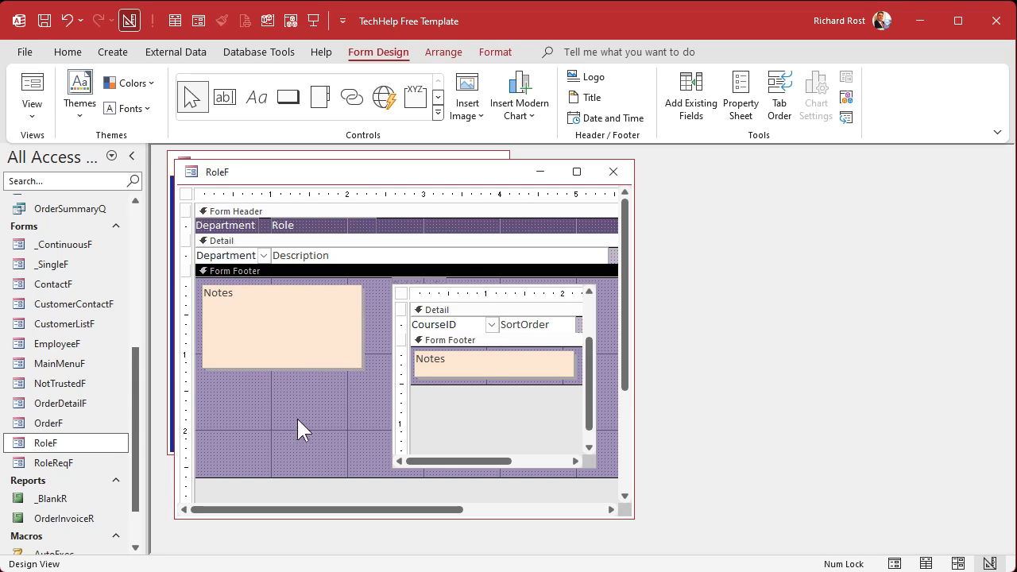
pyautogui.hotkey('ctrl', 's')
pyautogui.click(614, 172)
# Step: Open RoleF in Form View and compare the required courses of HR Level 1 and HR Level 2 in the subform
pyautogui.doubleClick(32, 447)
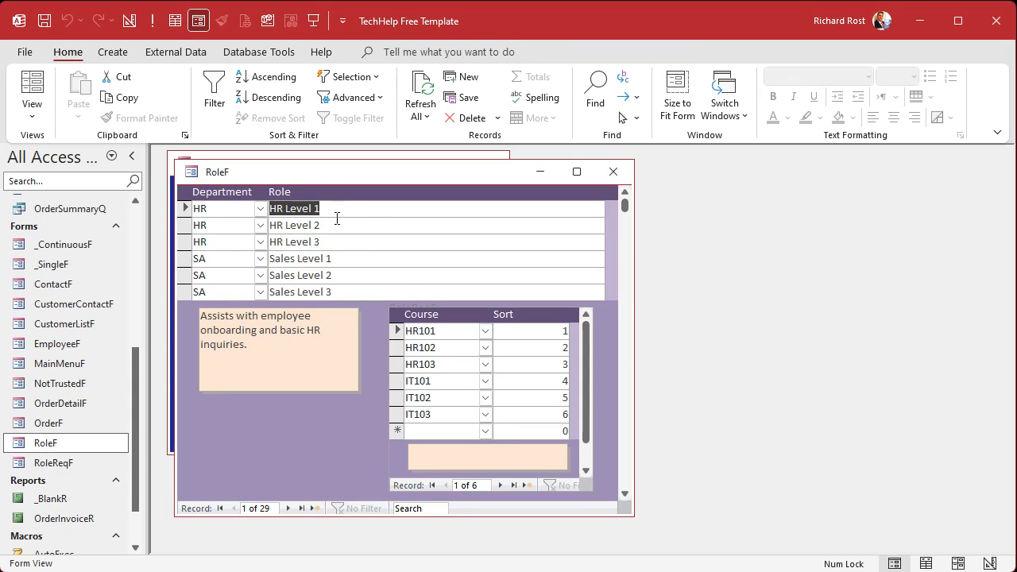
pyautogui.click(325, 209)
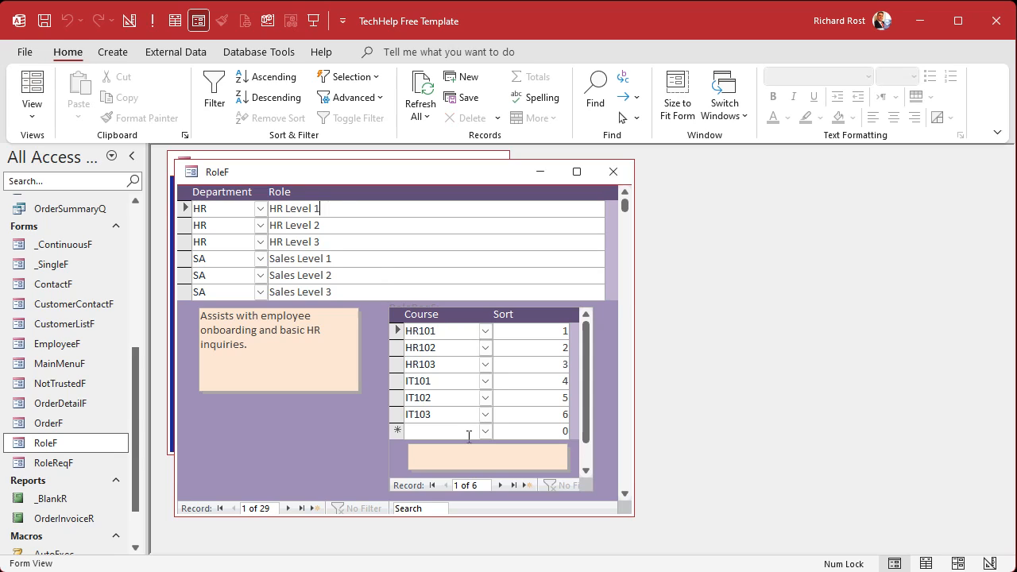
pyautogui.click(358, 227)
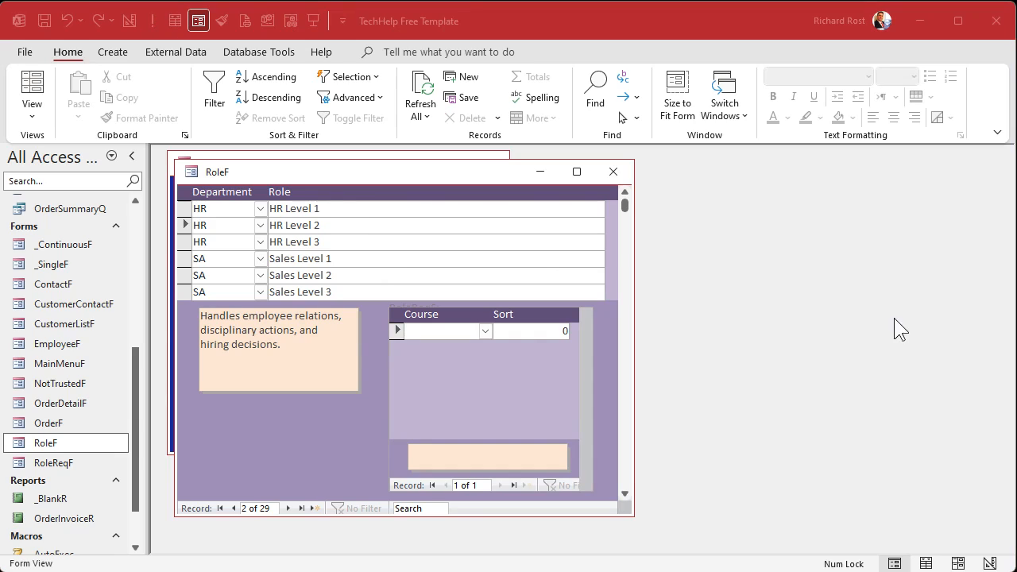
pyautogui.click(310, 211)
pyautogui.click(329, 228)
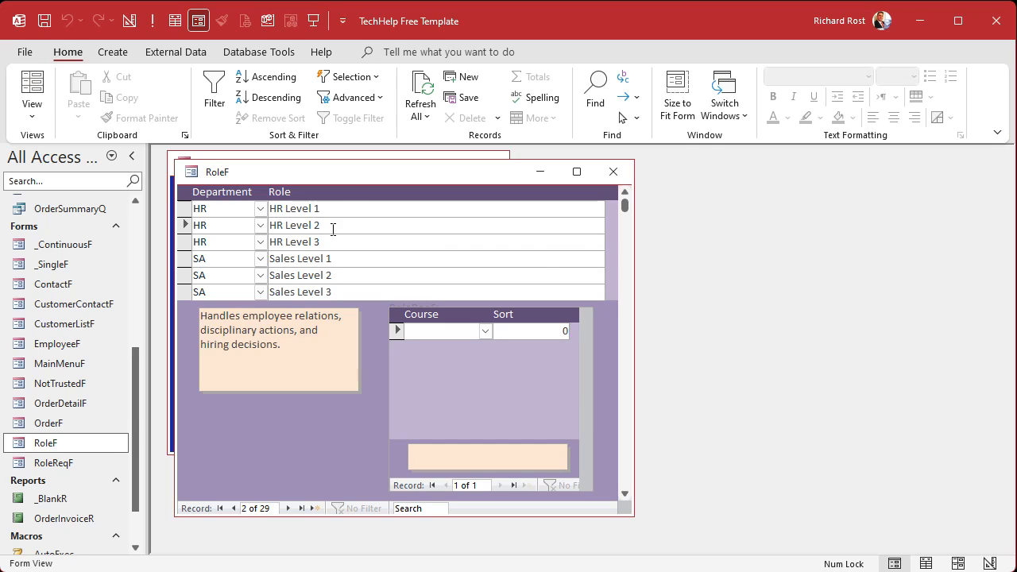
pyautogui.click(340, 208)
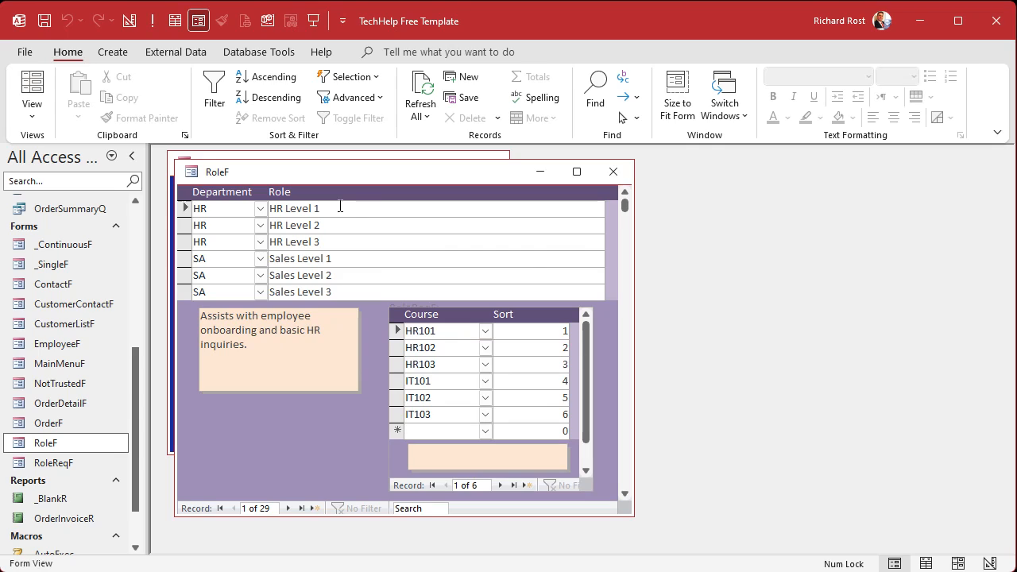
# Step: Add course HR201 as the first requirement of the HR Level 2 role in the subform
pyautogui.click(348, 225)
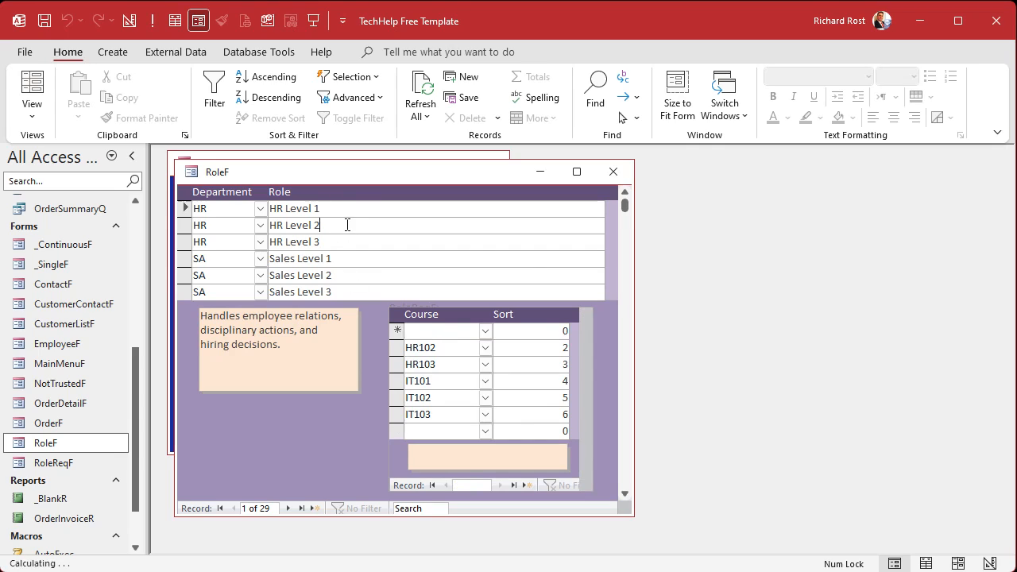
pyautogui.click(484, 332)
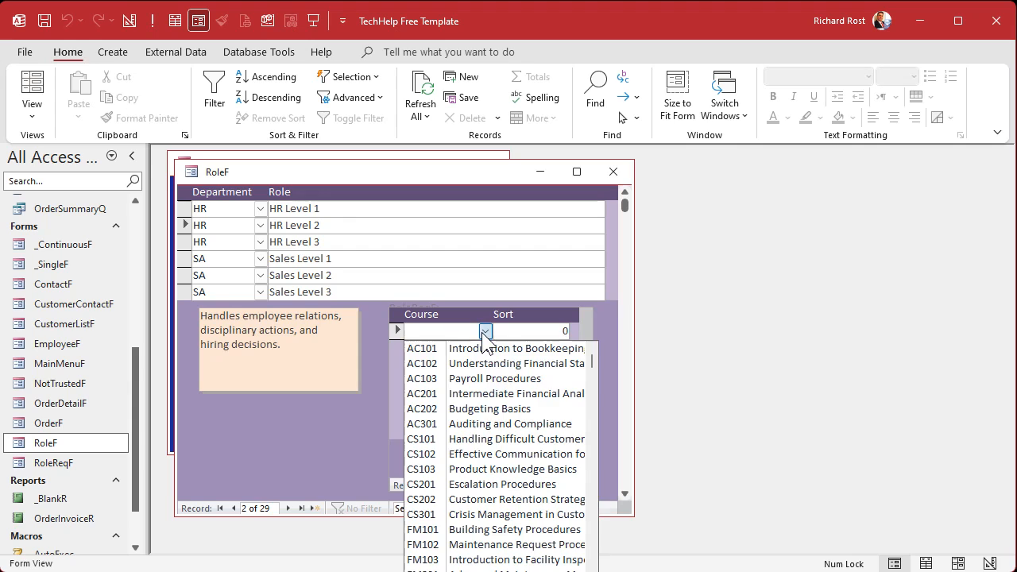
pyautogui.scroll(-3, 489, 397)
pyautogui.scroll(-2, 493, 436)
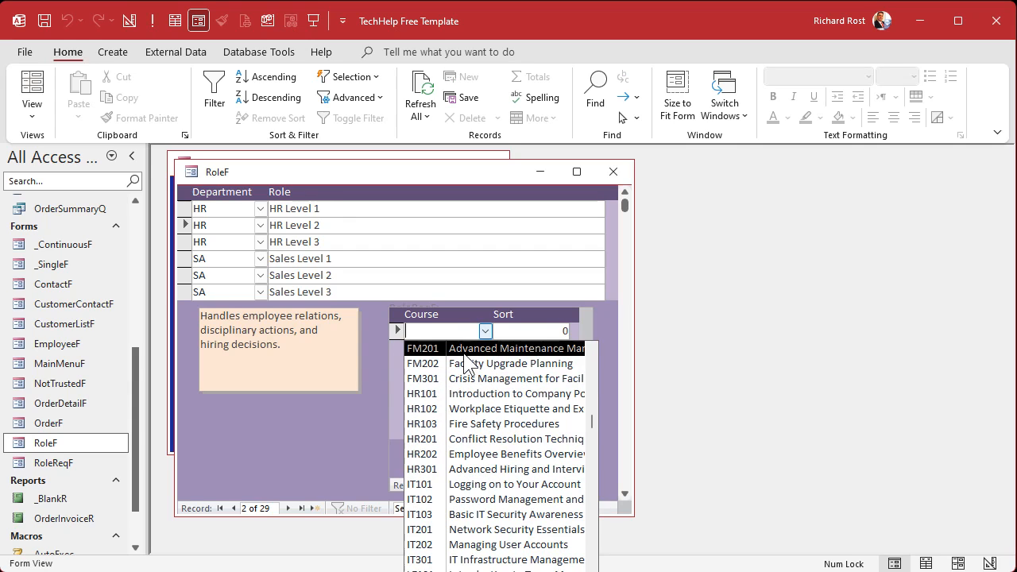
pyautogui.click(477, 439)
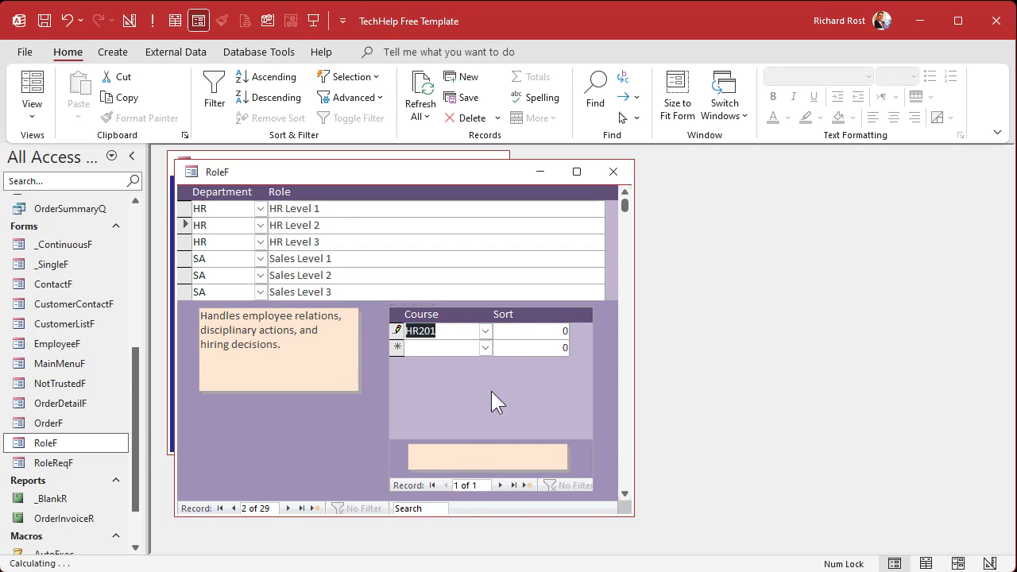
# Step: Add course HR202 as the second requirement of the HR Level 2 role
pyautogui.click(469, 347)
pyautogui.write('hr202')
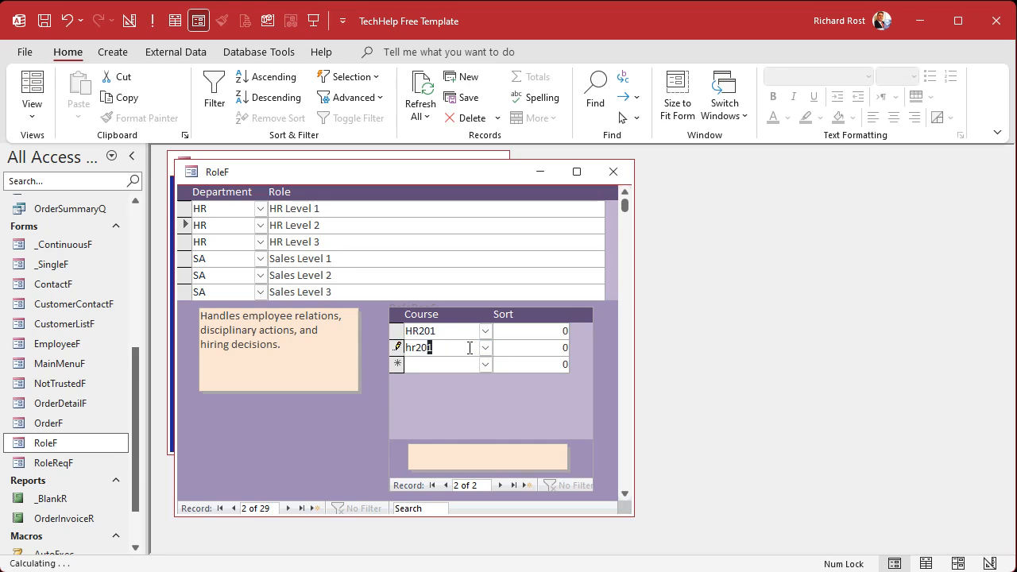
pyautogui.press('F4')
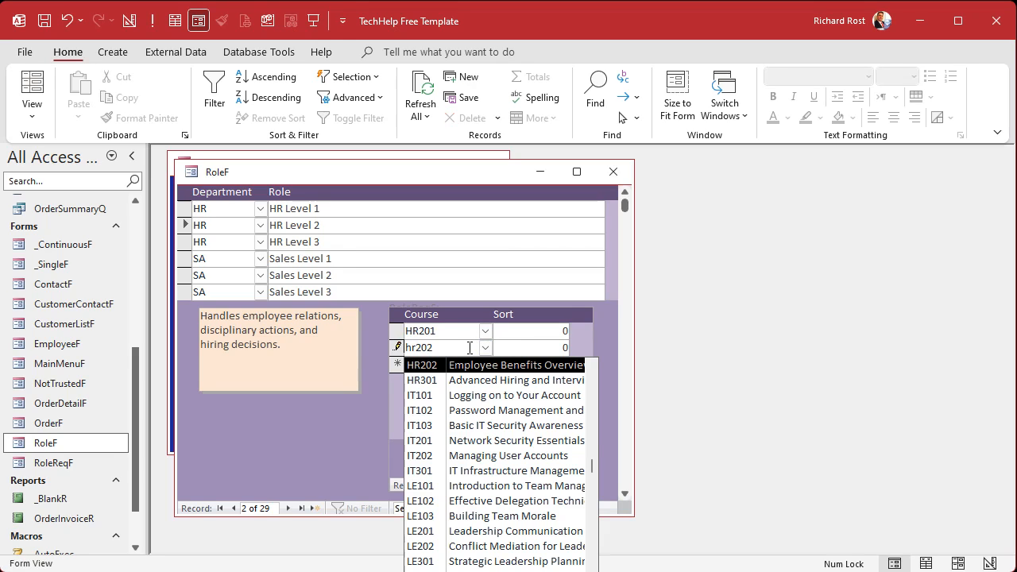
pyautogui.press('Return')
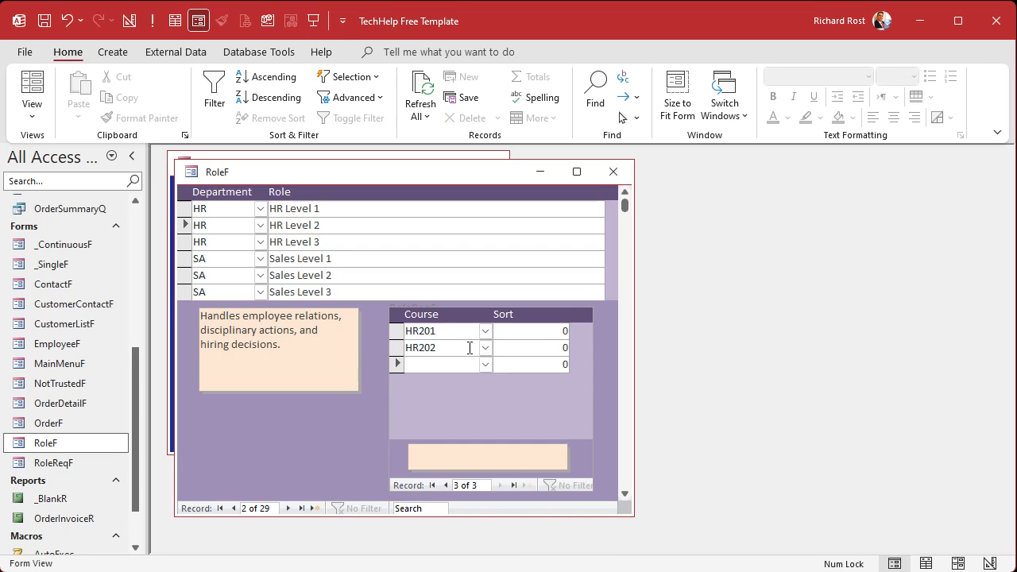
# Step: Compare the required courses listed in the subform for the HR Level 1 and HR Level 2 roles
pyautogui.click(389, 209)
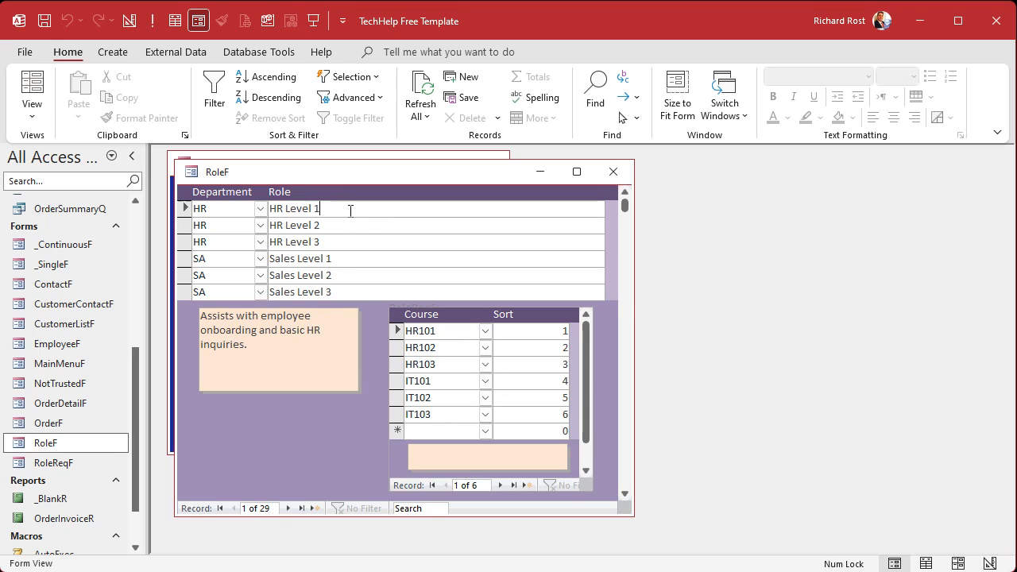
pyautogui.press('Down')
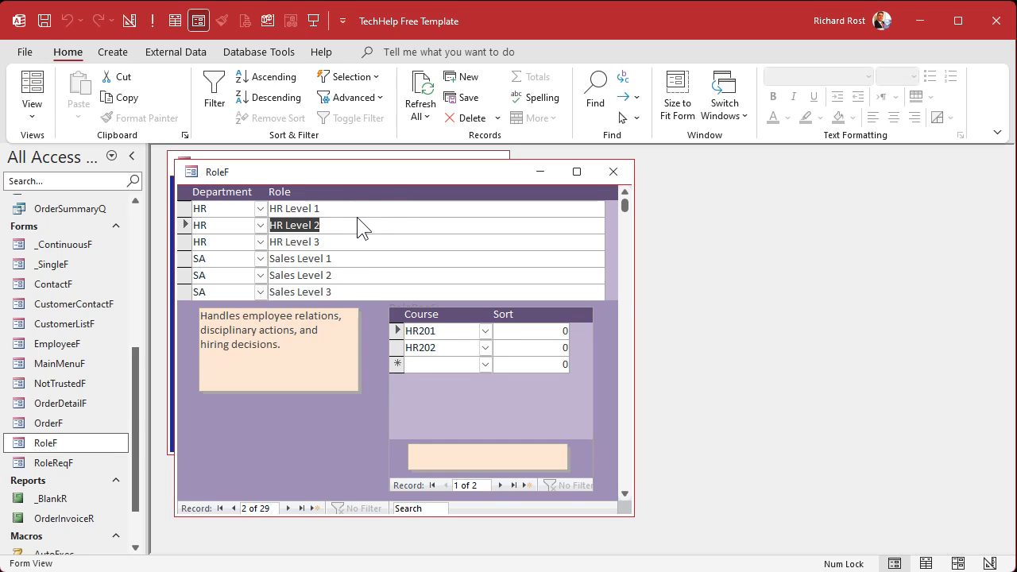
pyautogui.click(364, 208)
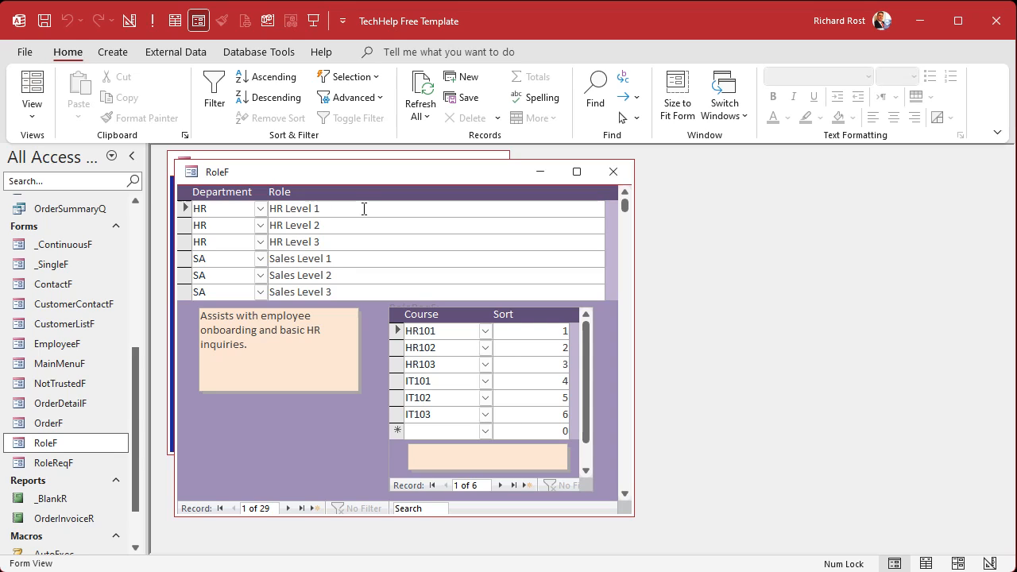
pyautogui.click(360, 222)
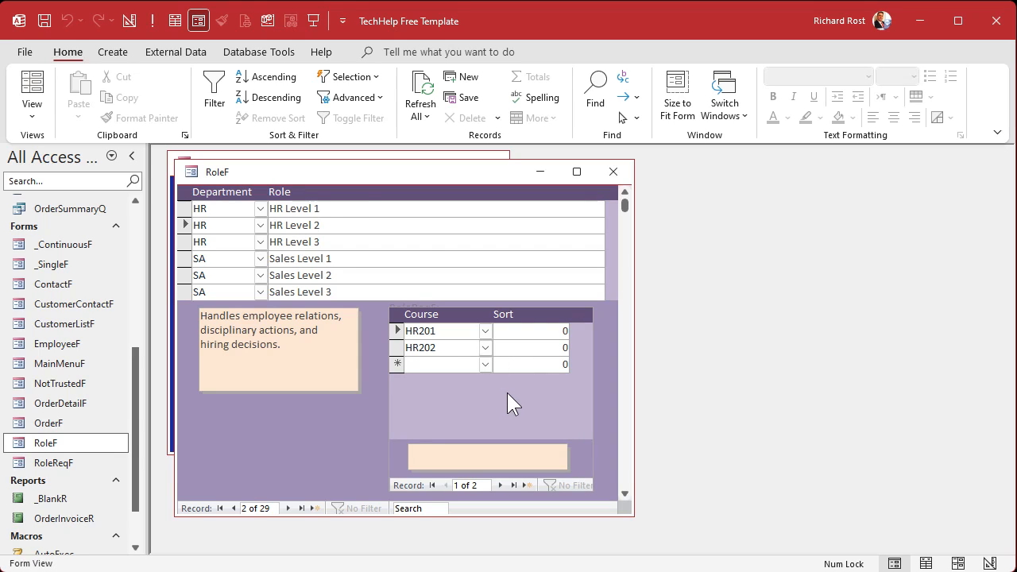
# Step: Add course HR301 as the first requirement of the HR Level 3 role and close RoleF
pyautogui.click(328, 243)
pyautogui.click(486, 330)
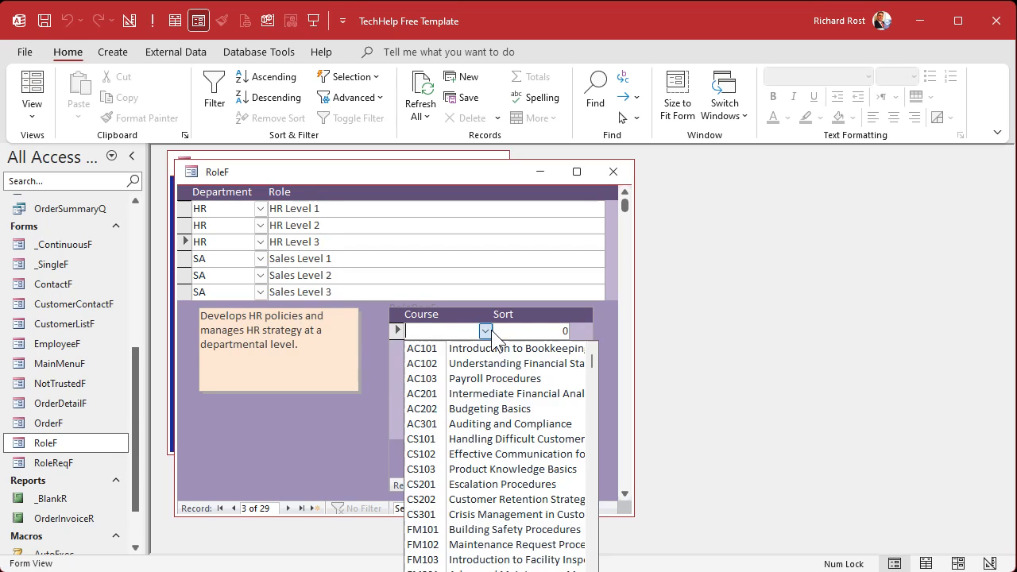
pyautogui.write('hr')
pyautogui.press('Down')
pyautogui.press('Down')
pyautogui.press('Down')
pyautogui.press('Down')
pyautogui.press('Down')
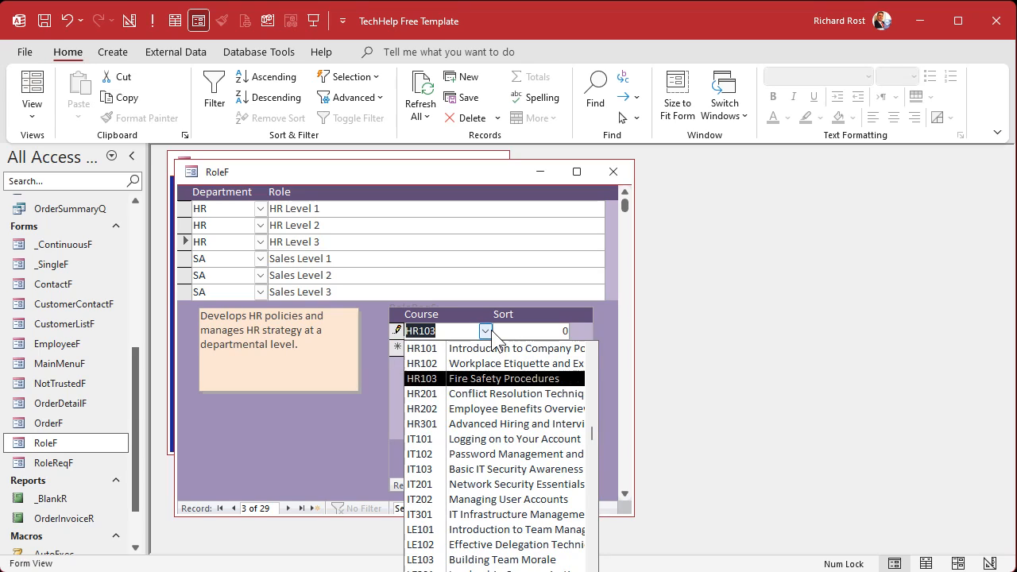
pyautogui.press('Return')
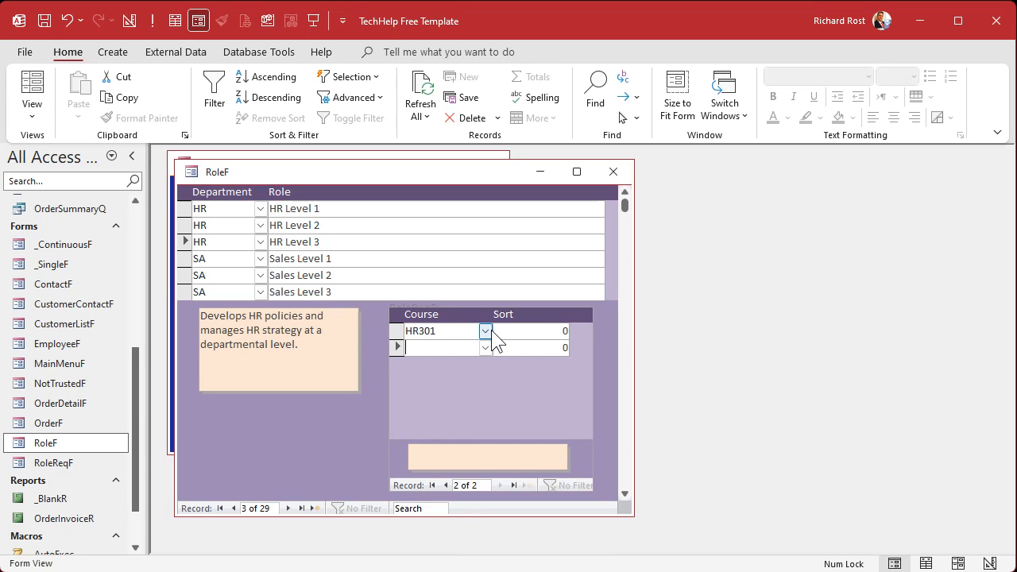
pyautogui.click(396, 227)
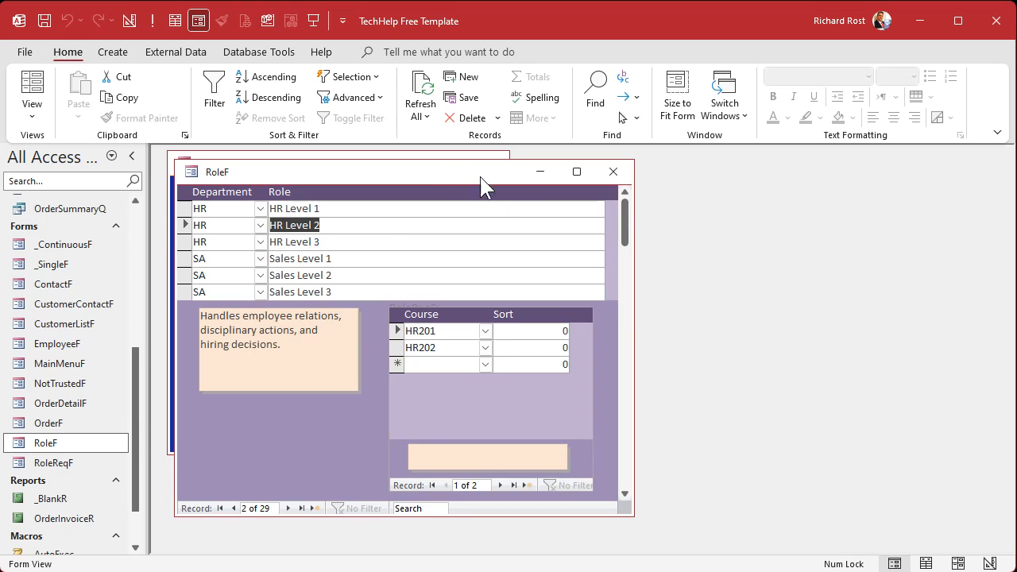
pyautogui.click(613, 171)
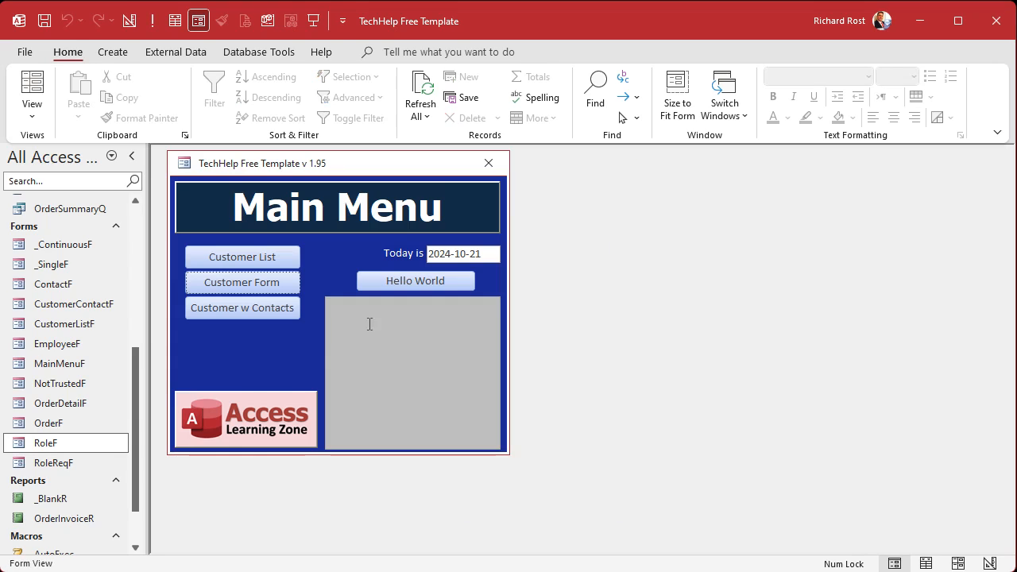
# Step: Open the main menu form in Design View and delete its Customer w Contacts button
pyautogui.rightClick(268, 361)
pyautogui.click(325, 419)
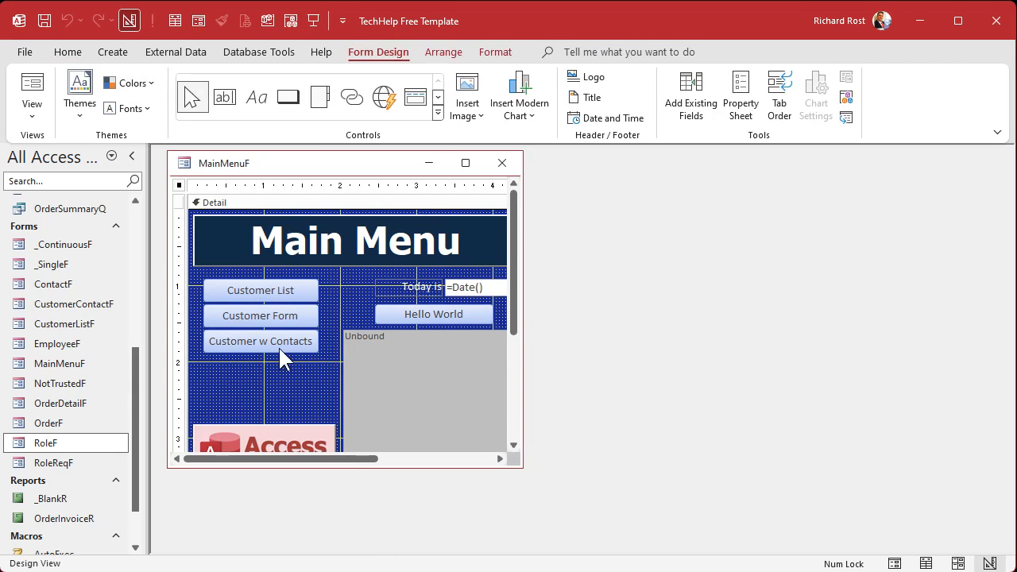
pyautogui.click(278, 345)
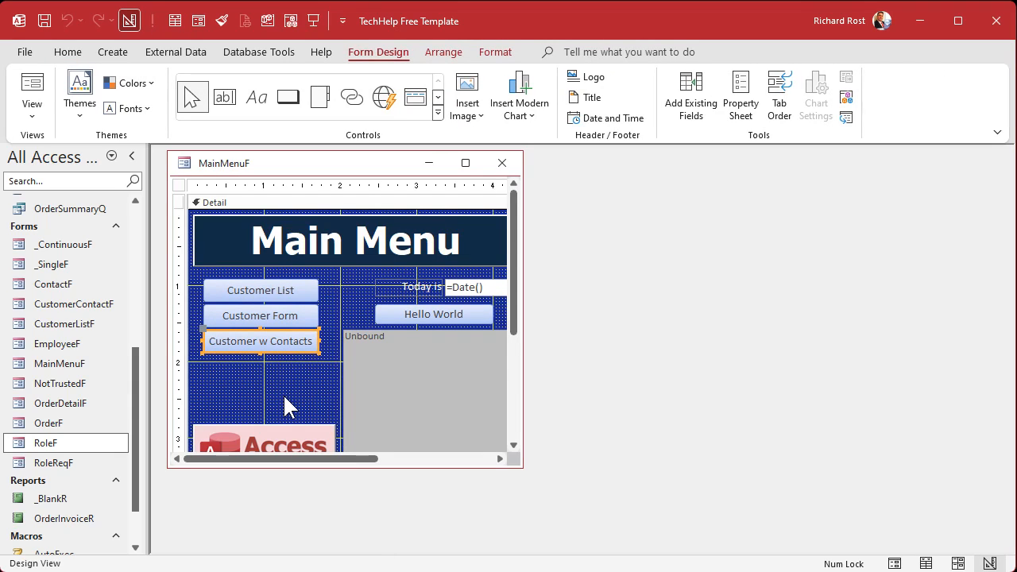
pyautogui.press('Delete')
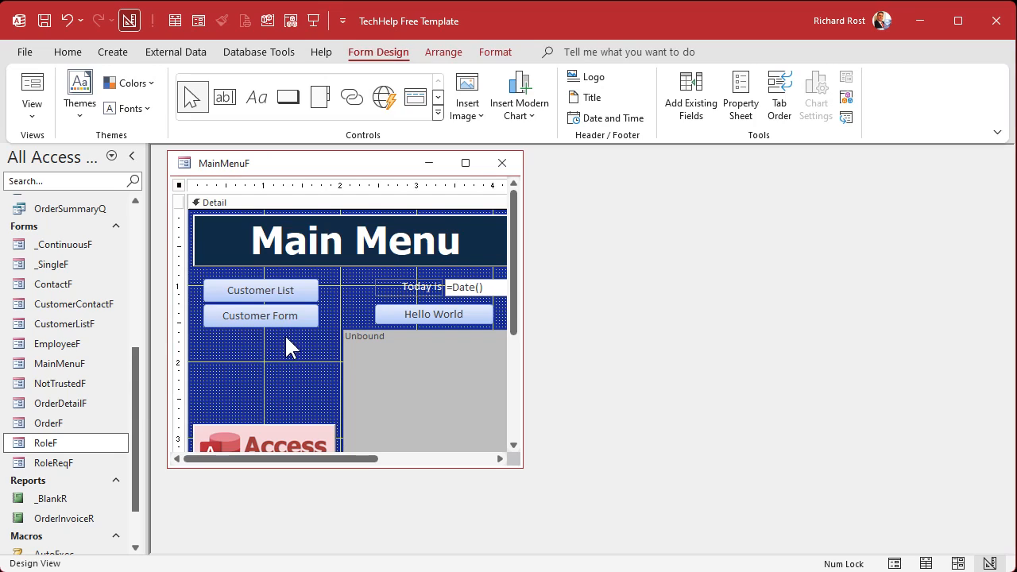
# Step: Change the captions of the Customer List and Customer Form buttons to Employee List and Employee Form
pyautogui.click(279, 290)
pyautogui.doubleClick(278, 289)
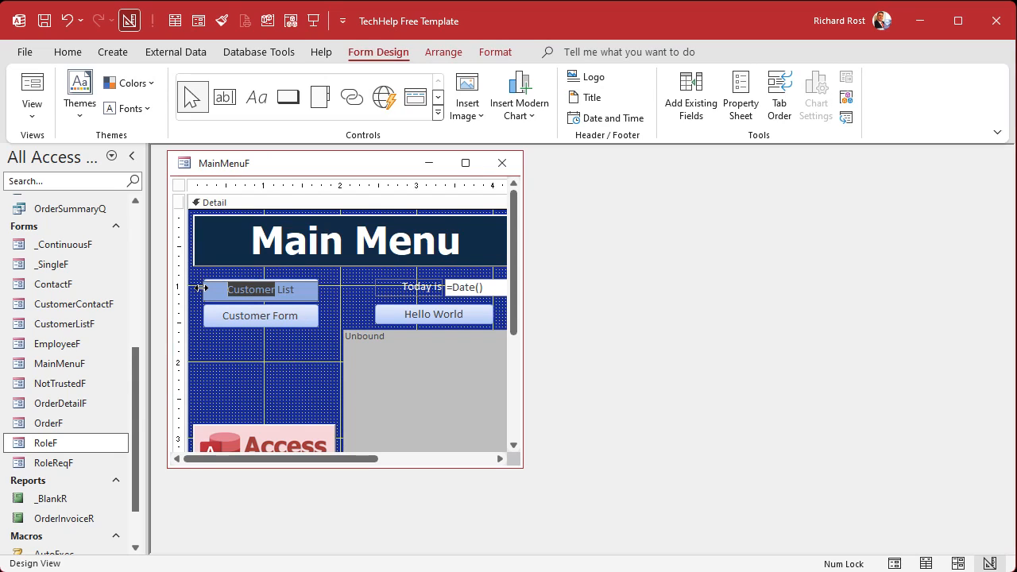
pyautogui.write('Employee')
pyautogui.click(201, 289)
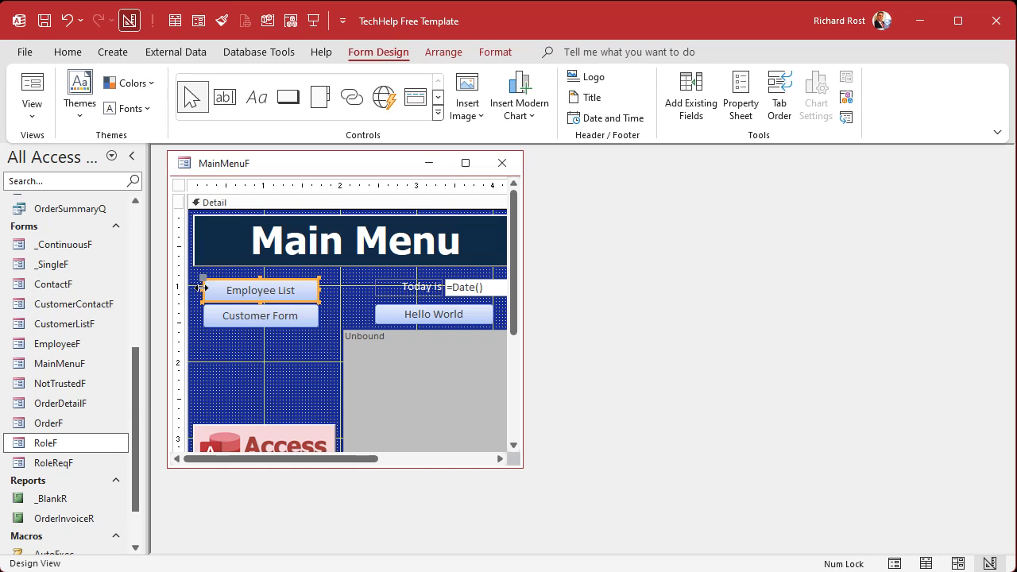
pyautogui.click(224, 313)
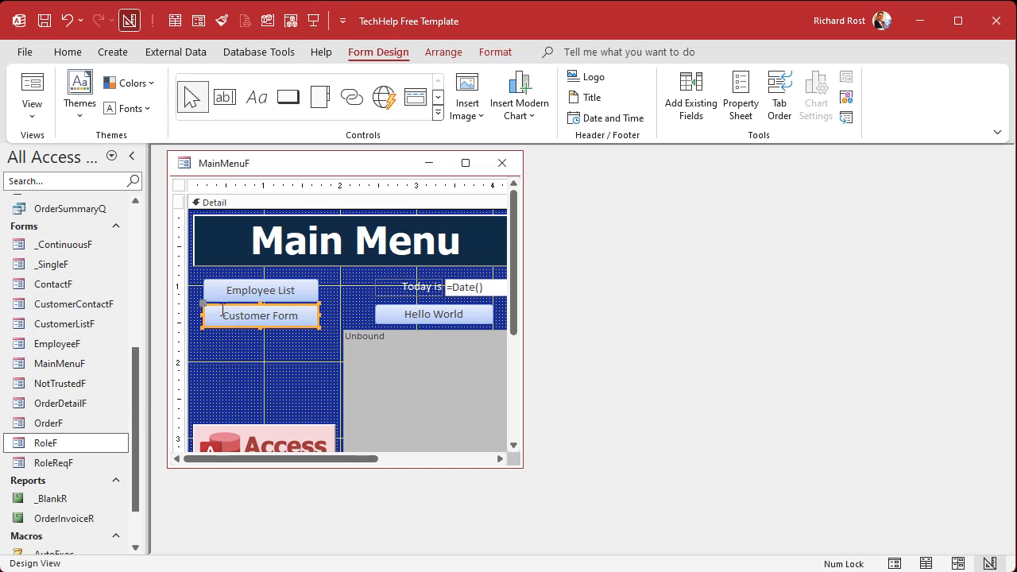
pyautogui.moveTo(222, 312); pyautogui.dragTo(271, 316)
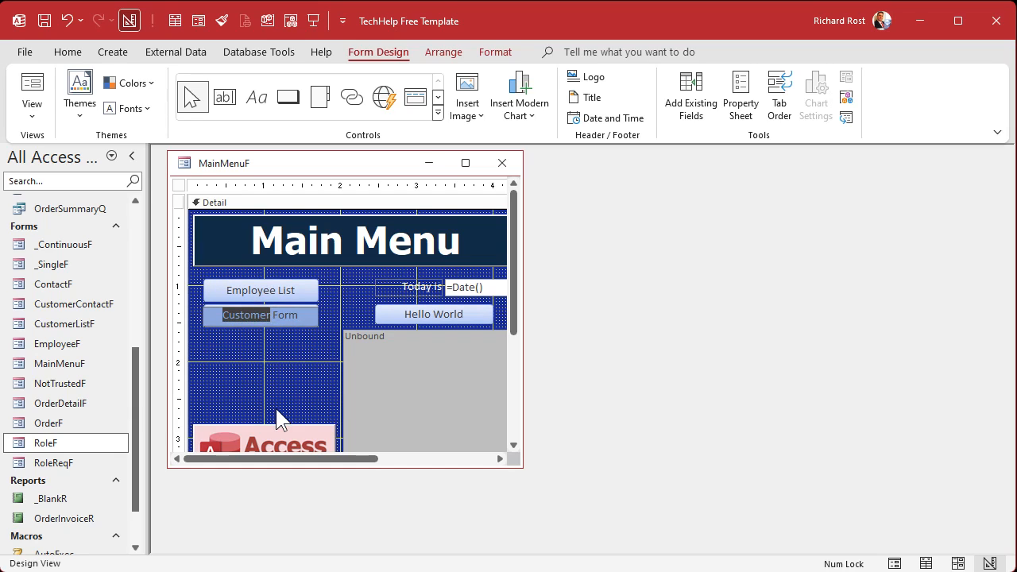
pyautogui.write('Employee')
pyautogui.press('Return')
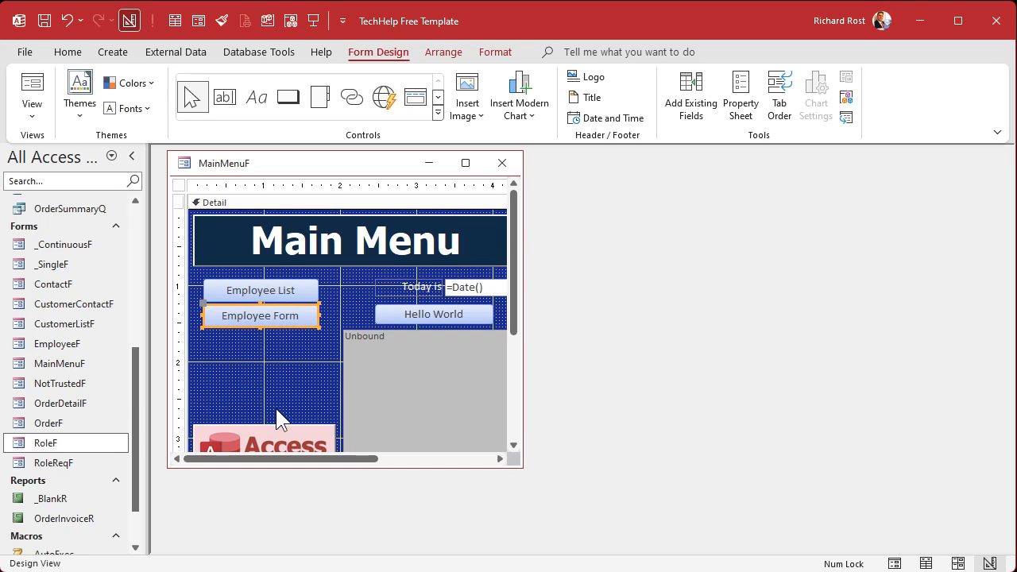
# Step: Edit the Employee List button's click event code so that DoCmd.OpenForm opens "EmployeeListF"
pyautogui.rightClick(297, 288)
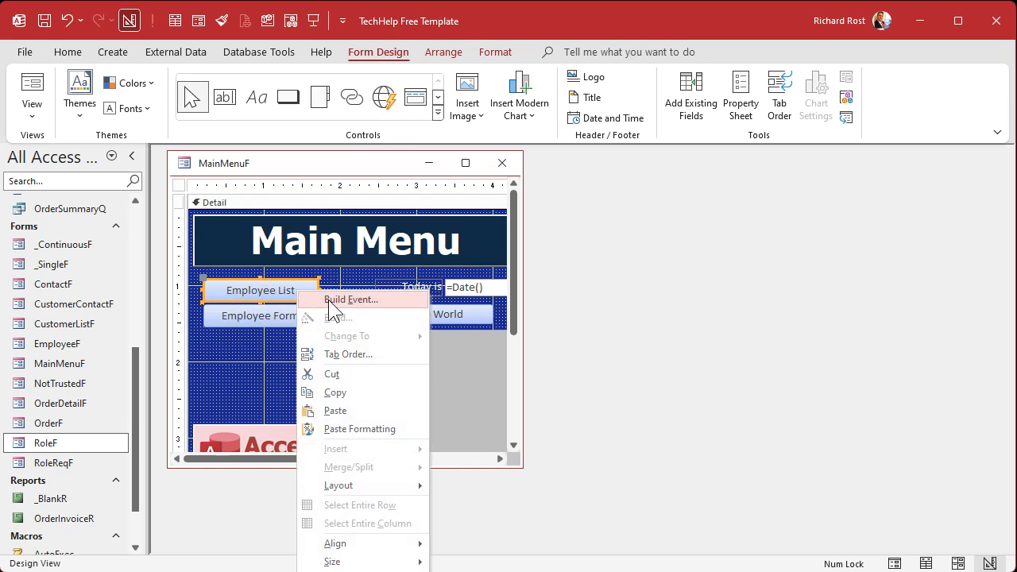
pyautogui.click(329, 299)
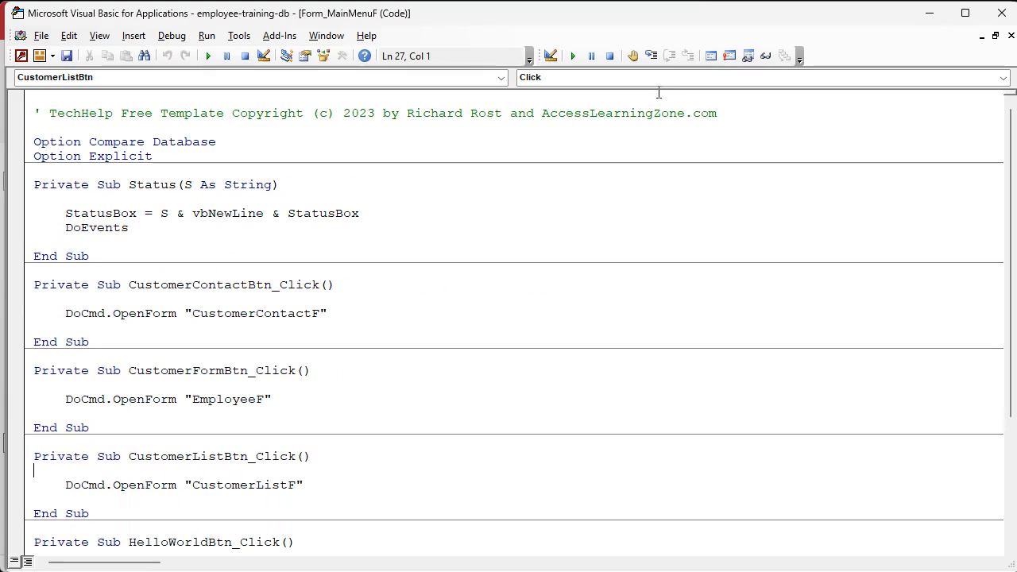
pyautogui.moveTo(698, 8); pyautogui.dragTo(826, 40)
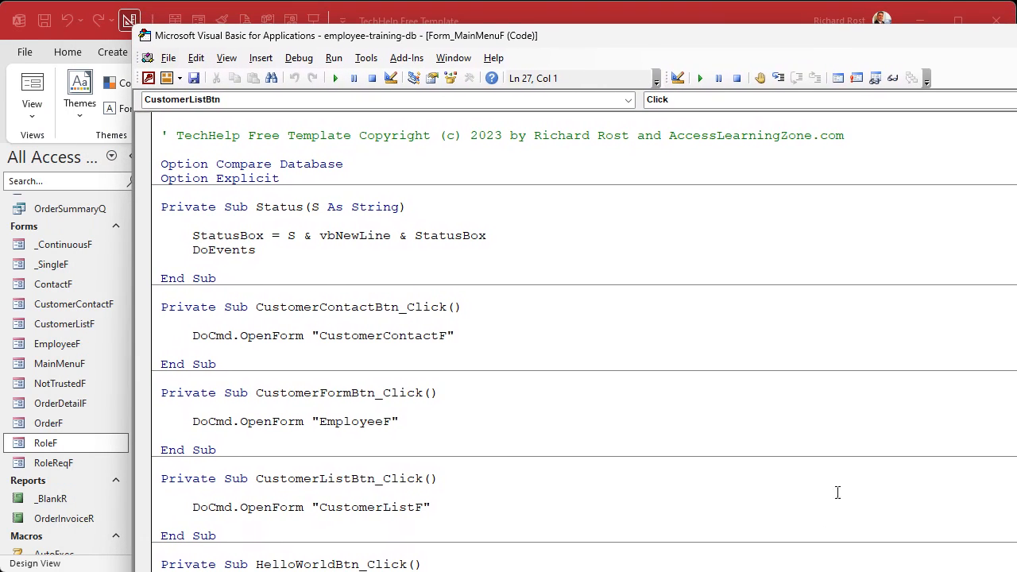
pyautogui.moveTo(816, 548); pyautogui.dragTo(815, 515)
pyautogui.scroll(-6, 556, 357)
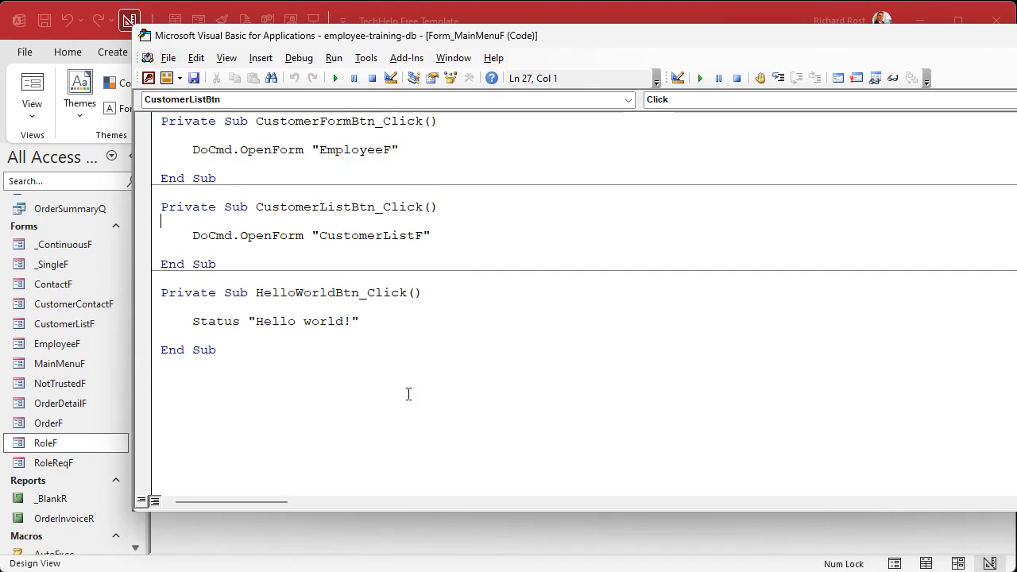
pyautogui.moveTo(383, 236); pyautogui.dragTo(318, 237)
pyautogui.write('Employee')
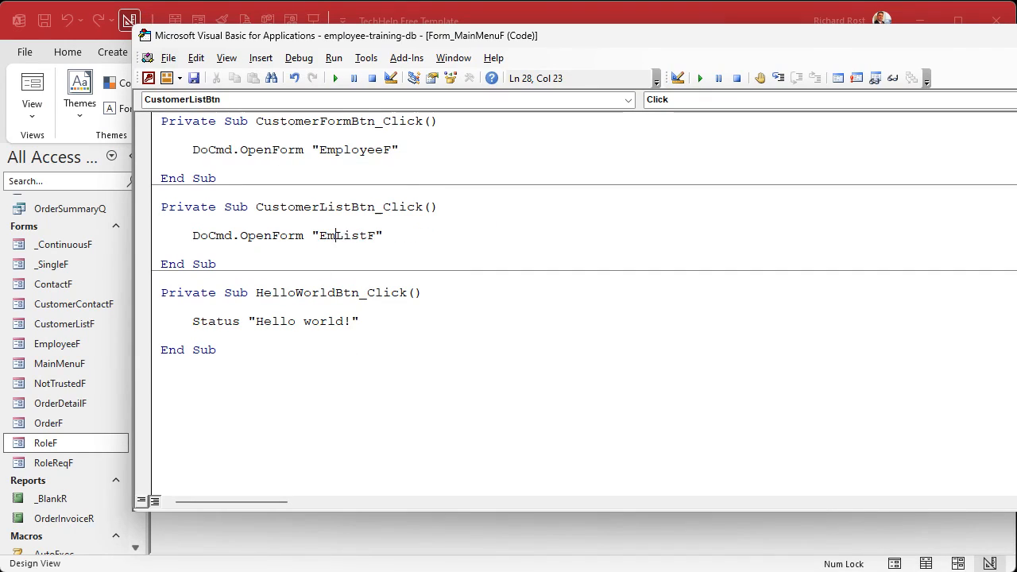
pyautogui.press('Down')
pyautogui.press('Down')
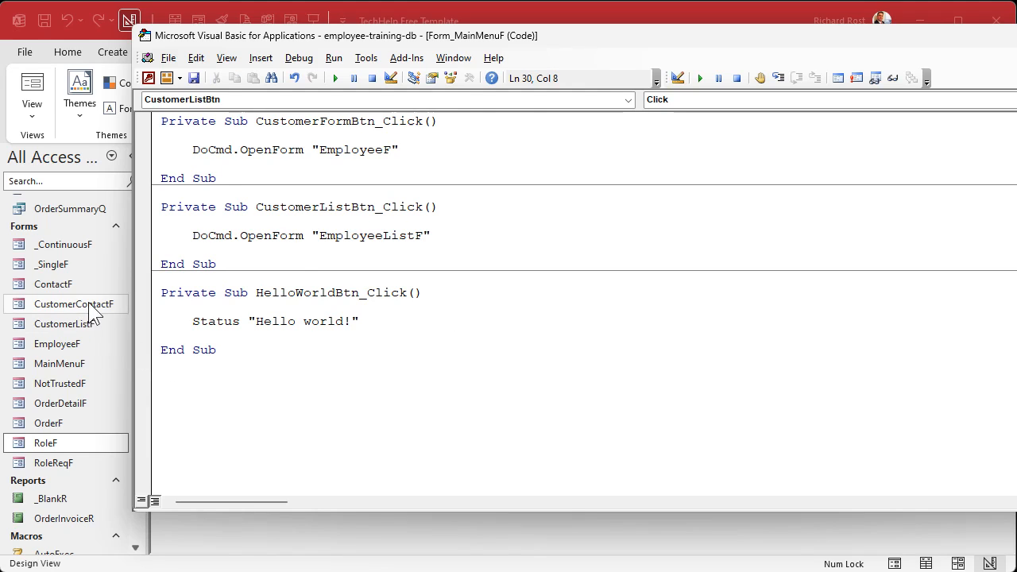
# Step: Rename the form CustomerListF as EmployeeListF
pyautogui.click(46, 328)
pyautogui.rightClick(46, 327)
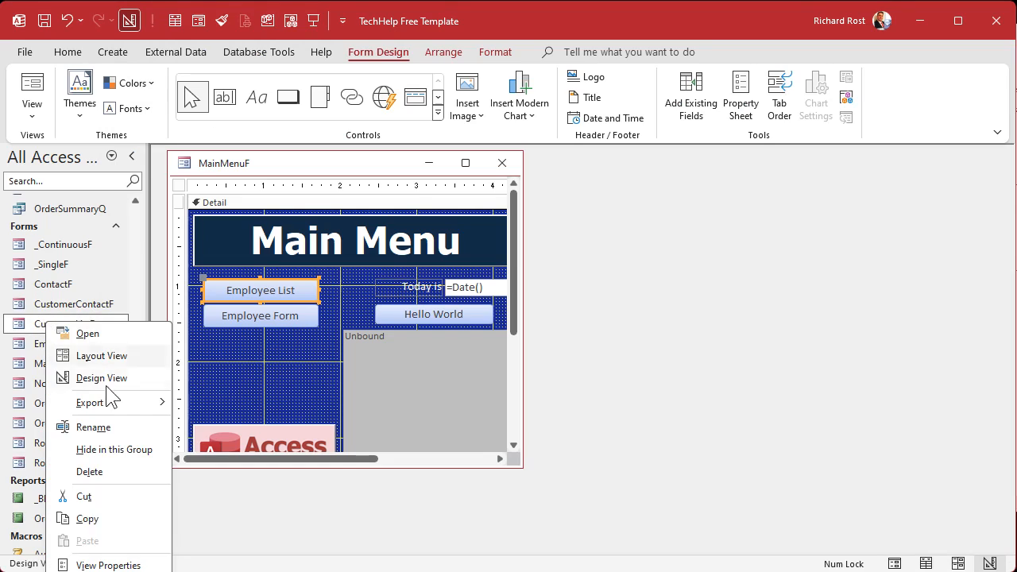
pyautogui.click(92, 427)
pyautogui.click(81, 324)
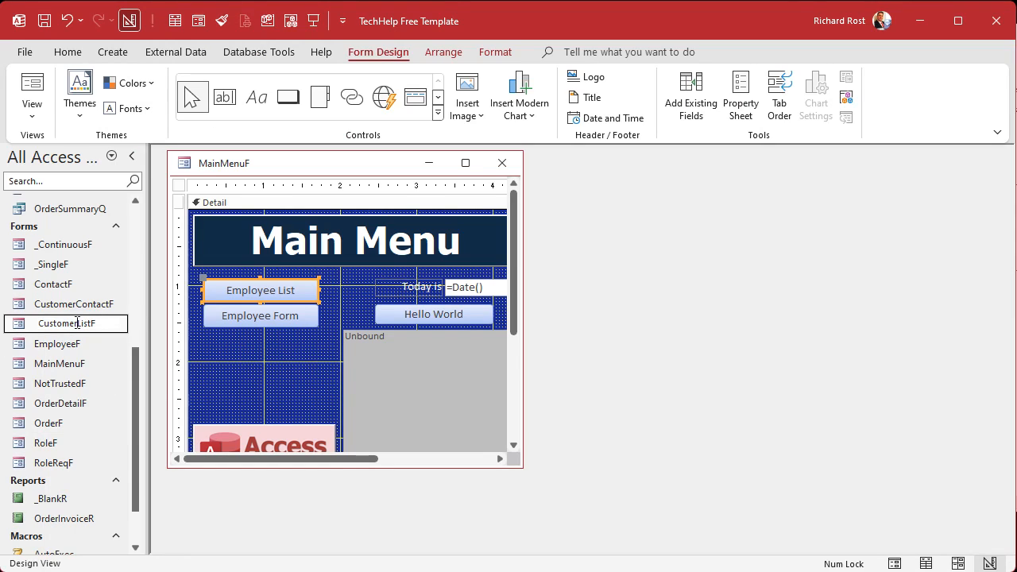
pyautogui.moveTo(77, 324); pyautogui.dragTo(25, 326)
pyautogui.write('Employee')
pyautogui.press('Return')
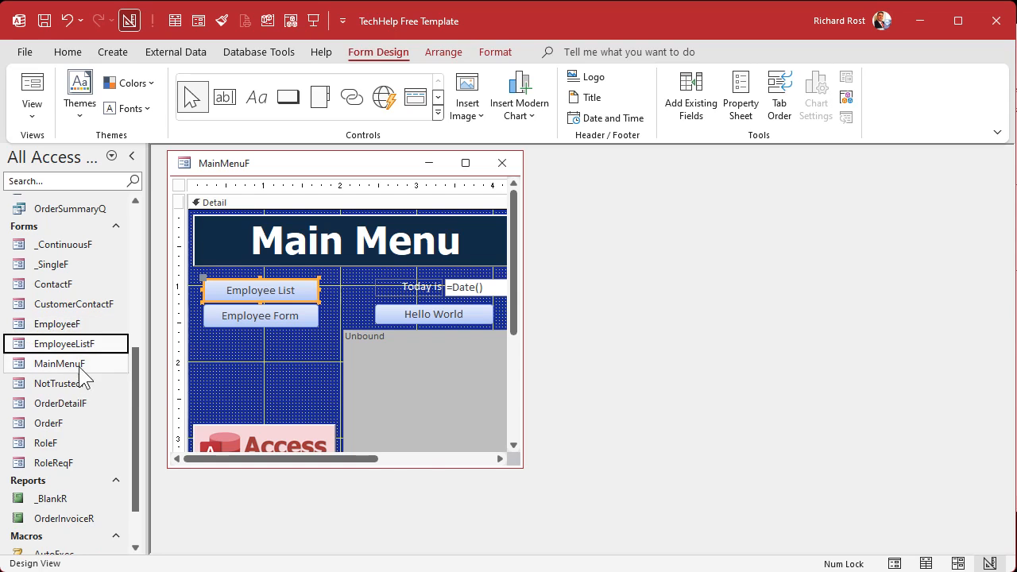
# Step: Open EmployeeListF in Design View and delete the State, Cust Since and Credit Limit columns together with the credit limit sum in the footer
pyautogui.doubleClick(80, 345)
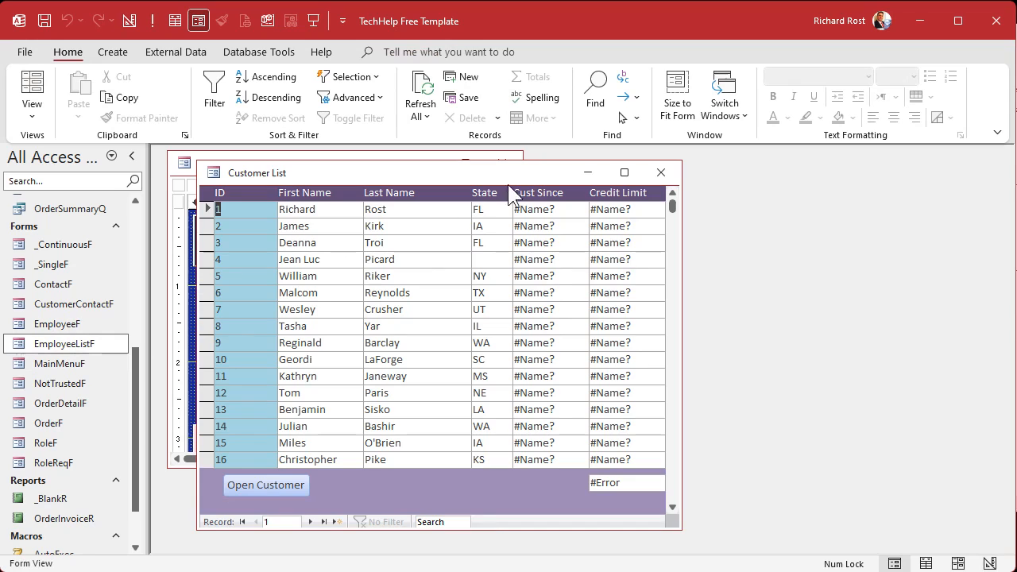
pyautogui.rightClick(581, 174)
pyautogui.click(569, 299)
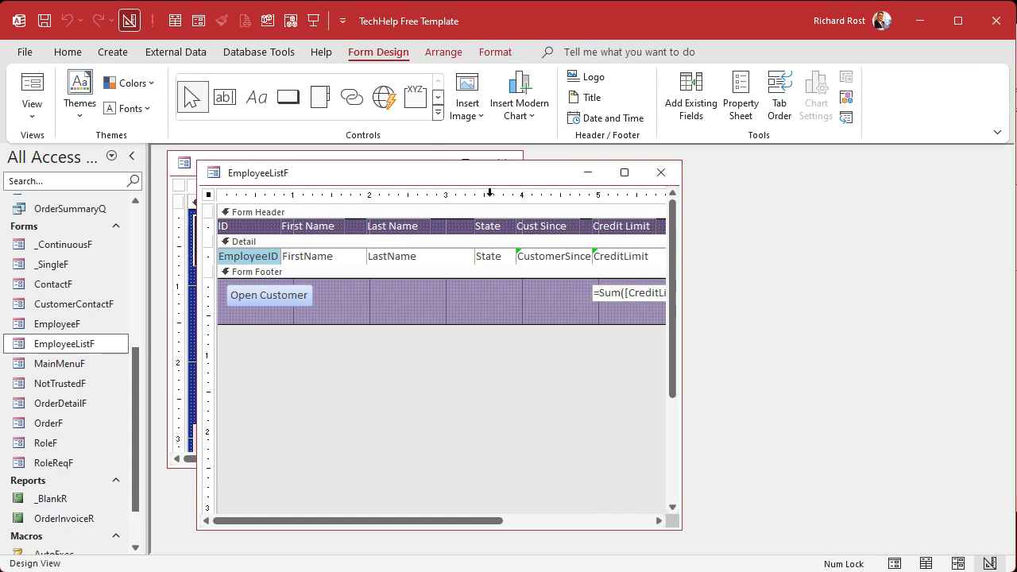
pyautogui.moveTo(491, 195); pyautogui.dragTo(655, 194)
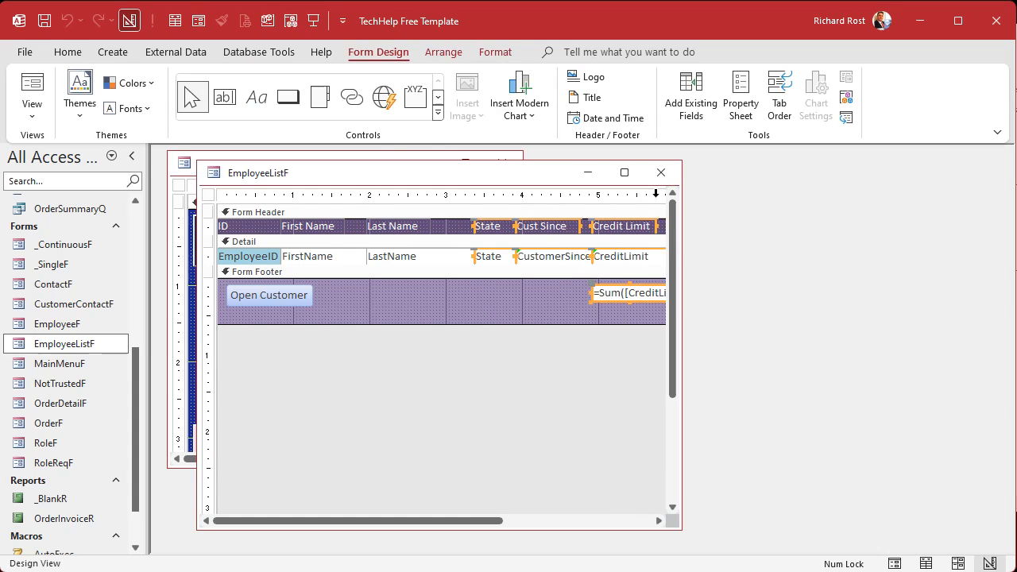
pyautogui.press('Delete')
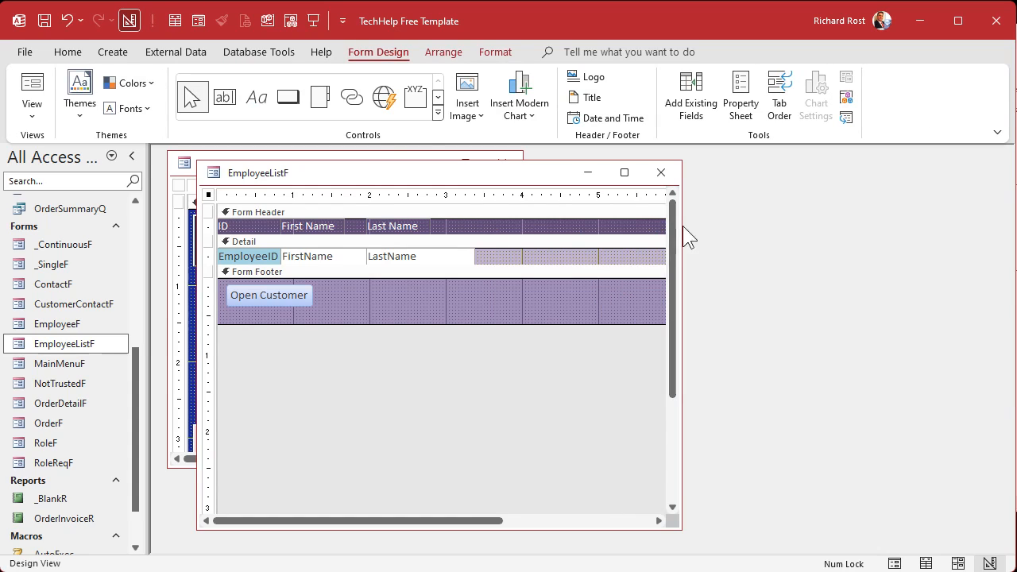
# Step: Narrow EmployeeListF's design area to the right edge of the LastName field and slightly reduce the footer's height
pyautogui.moveTo(681, 223); pyautogui.dragTo(782, 230)
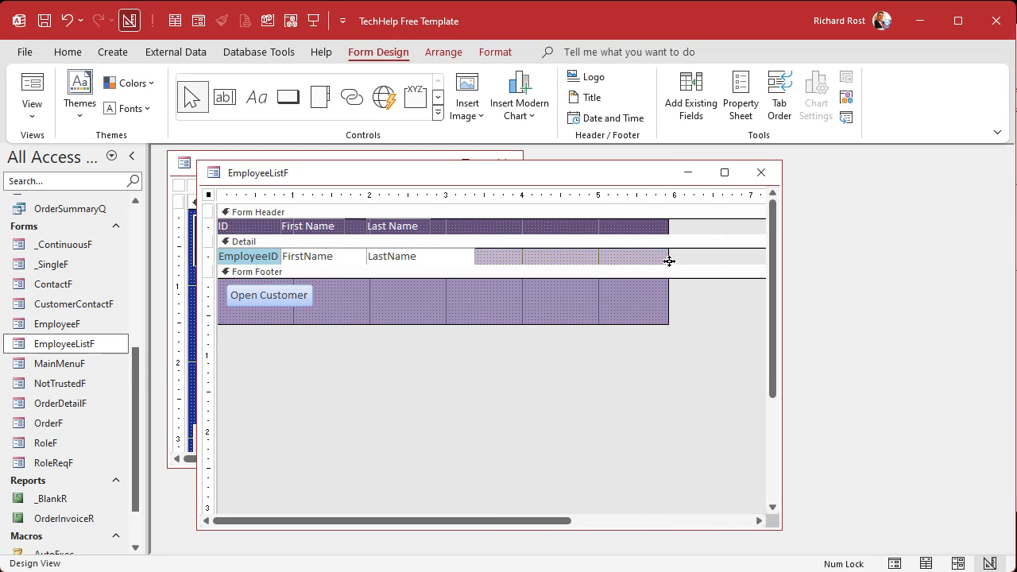
pyautogui.moveTo(669, 267); pyautogui.dragTo(431, 256)
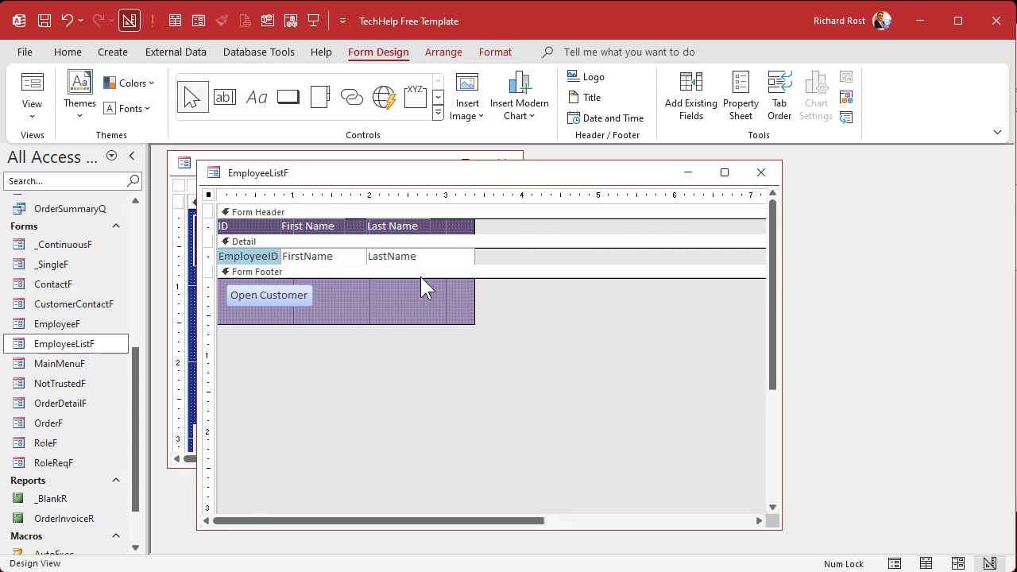
pyautogui.moveTo(397, 325); pyautogui.dragTo(399, 317)
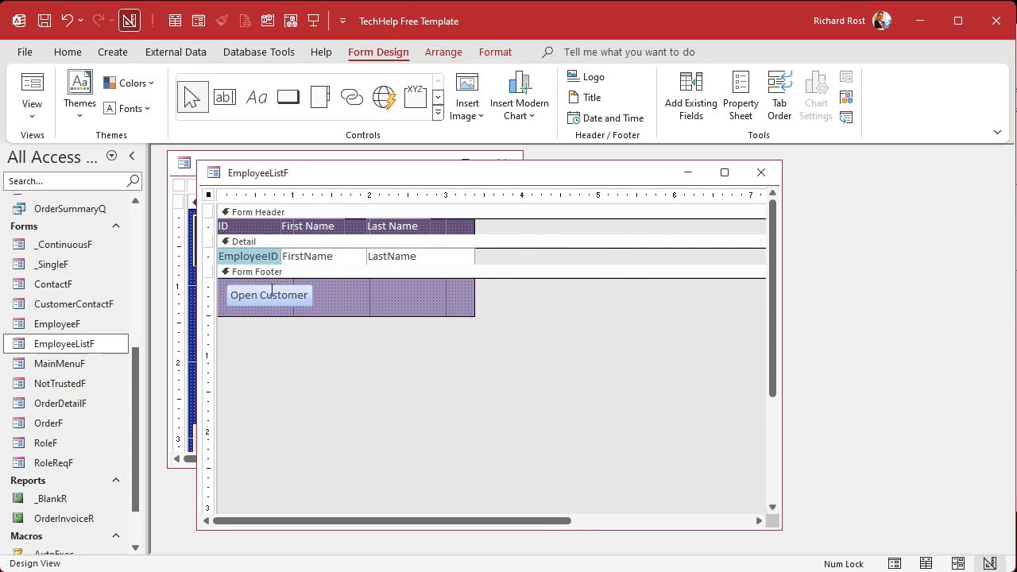
# Step: Shorten the caption of the Open Customer button in EmployeeListF's footer to Open
pyautogui.doubleClick(272, 295)
pyautogui.press('Delete')
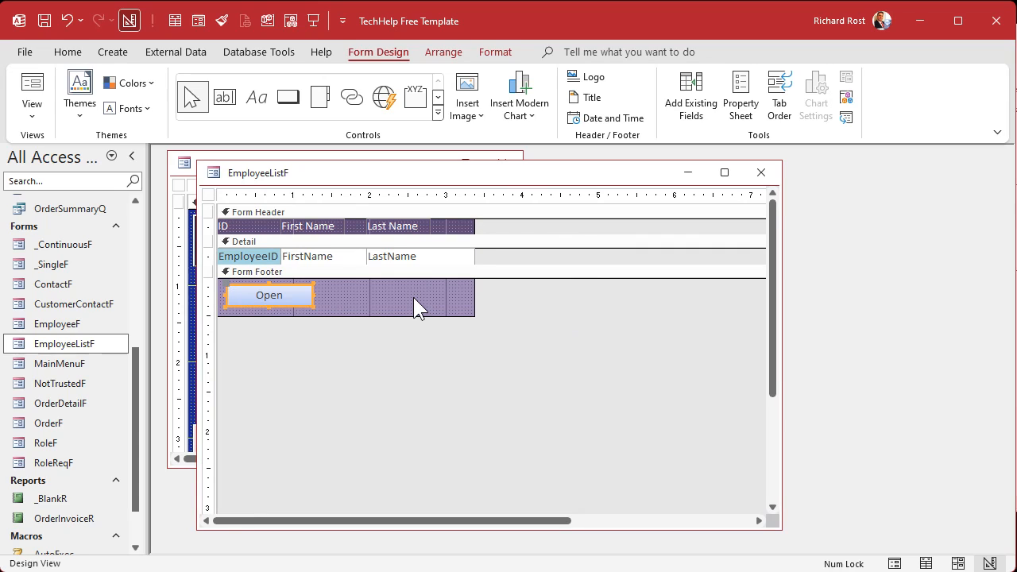
pyautogui.click(413, 298)
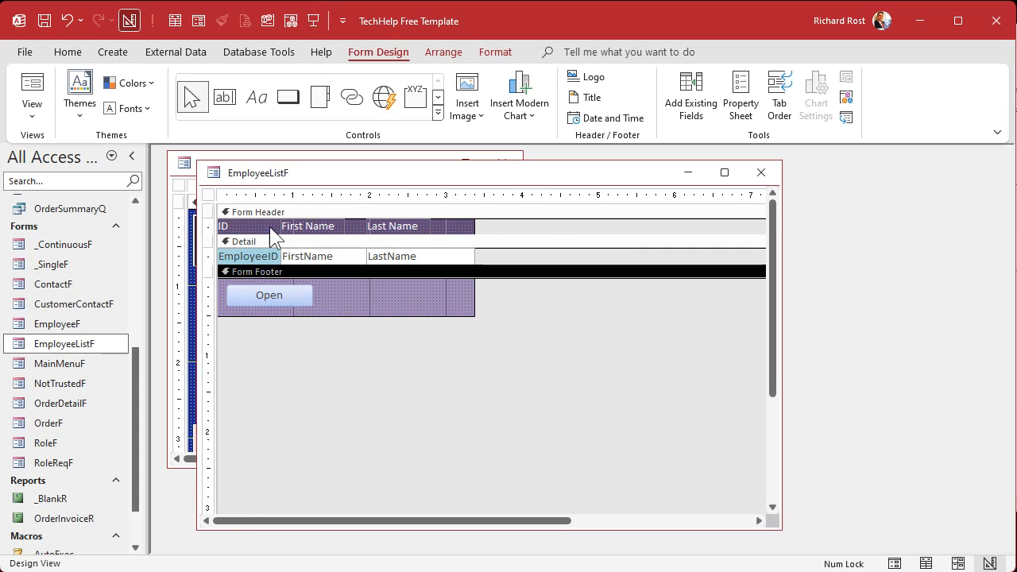
# Step: Set EmployeeListF's form caption to Employee List, then close the property sheet and the form
pyautogui.doubleClick(207, 201)
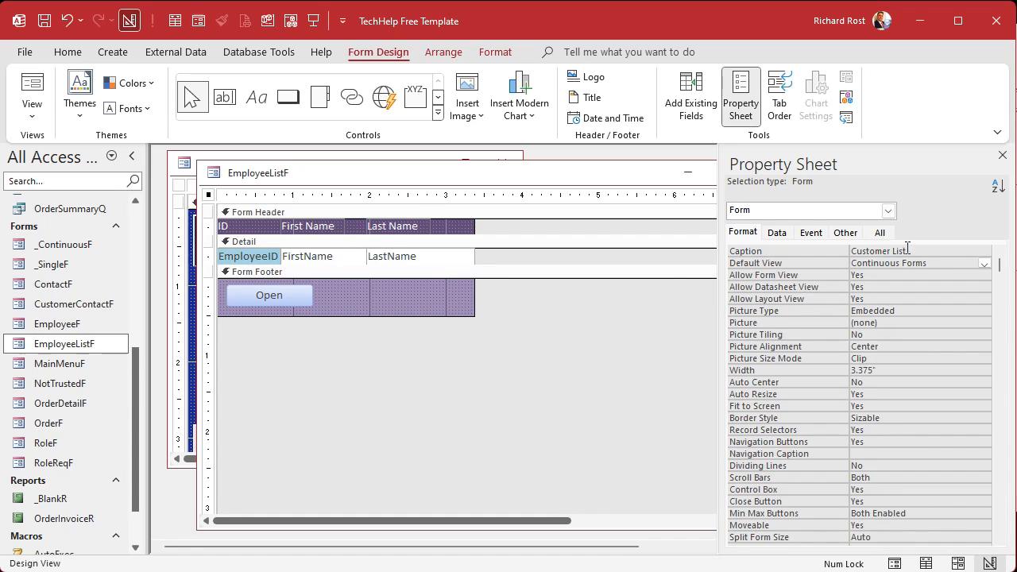
pyautogui.doubleClick(872, 250)
pyautogui.write('Empl')
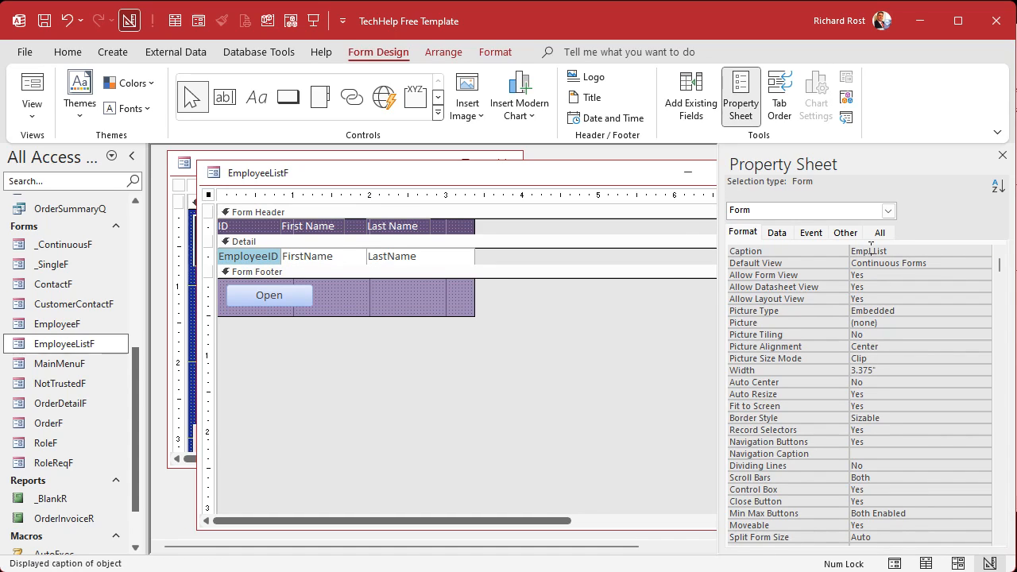
pyautogui.write('oyee')
pyautogui.press('Return')
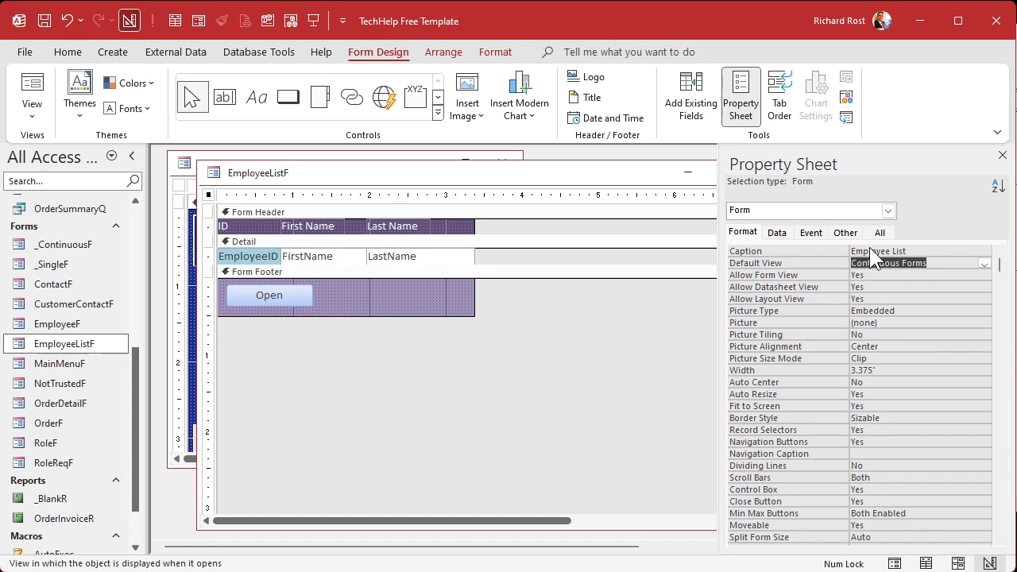
pyautogui.click(1004, 156)
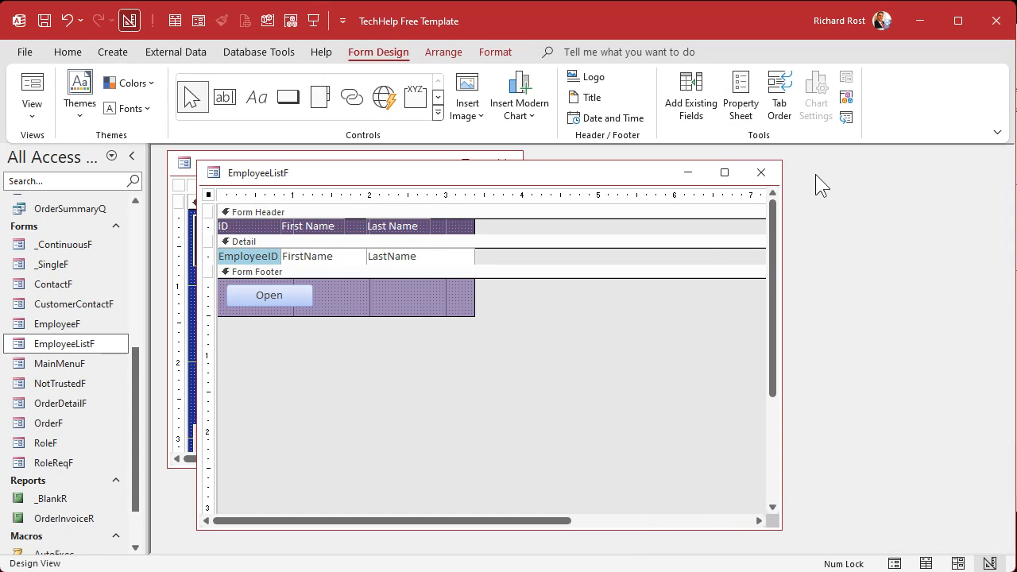
pyautogui.click(767, 173)
# Step: Duplicate the Employee Form button on MainMenuF, place the copy directly beneath it and caption it Roles
pyautogui.click(284, 326)
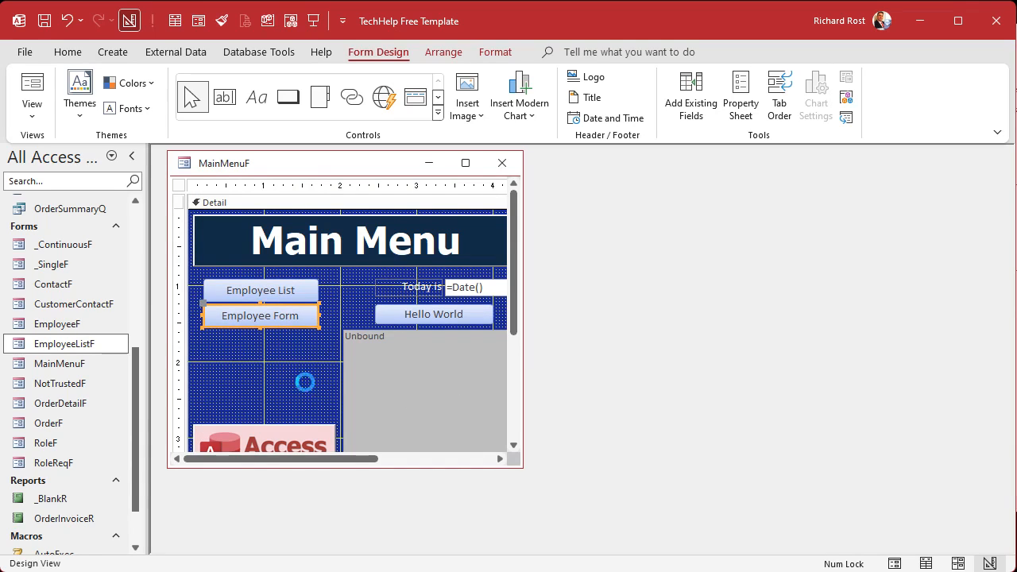
pyautogui.hotkey('ctrl', 'c')
pyautogui.hotkey('ctrl', 'v')
pyautogui.click(306, 344)
pyautogui.moveTo(306, 344); pyautogui.dragTo(190, 337)
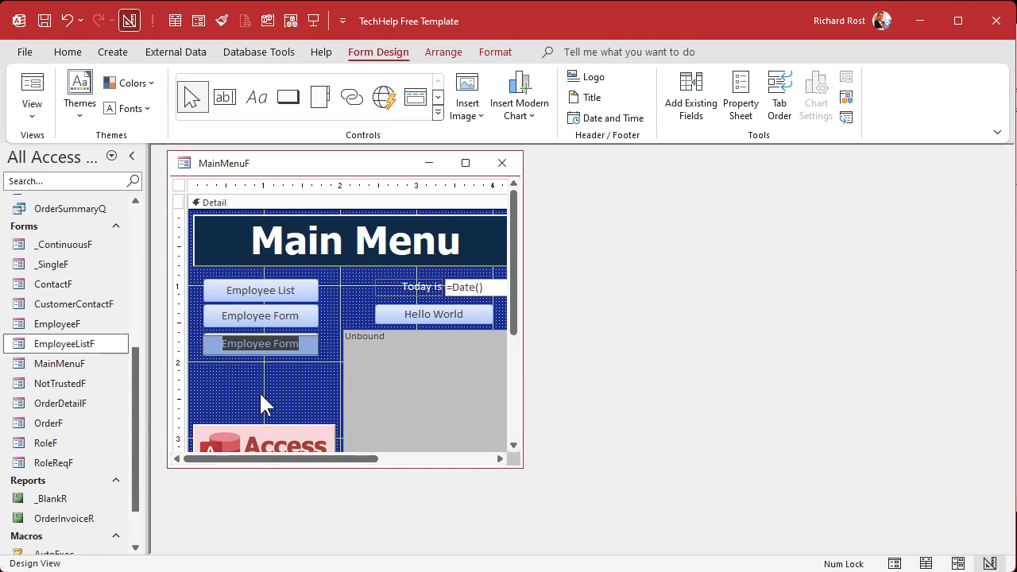
pyautogui.write('Roles')
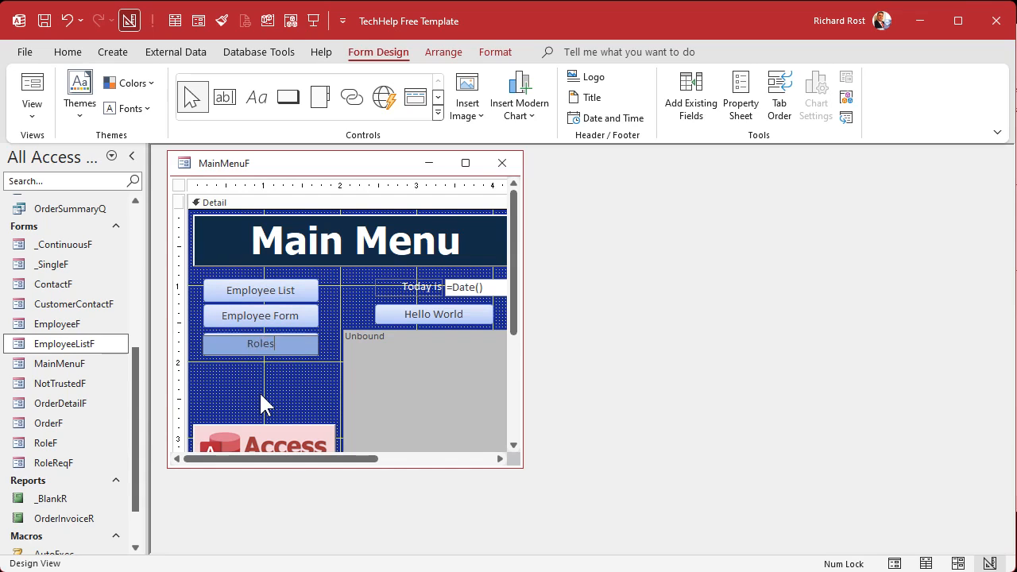
pyautogui.press('Return')
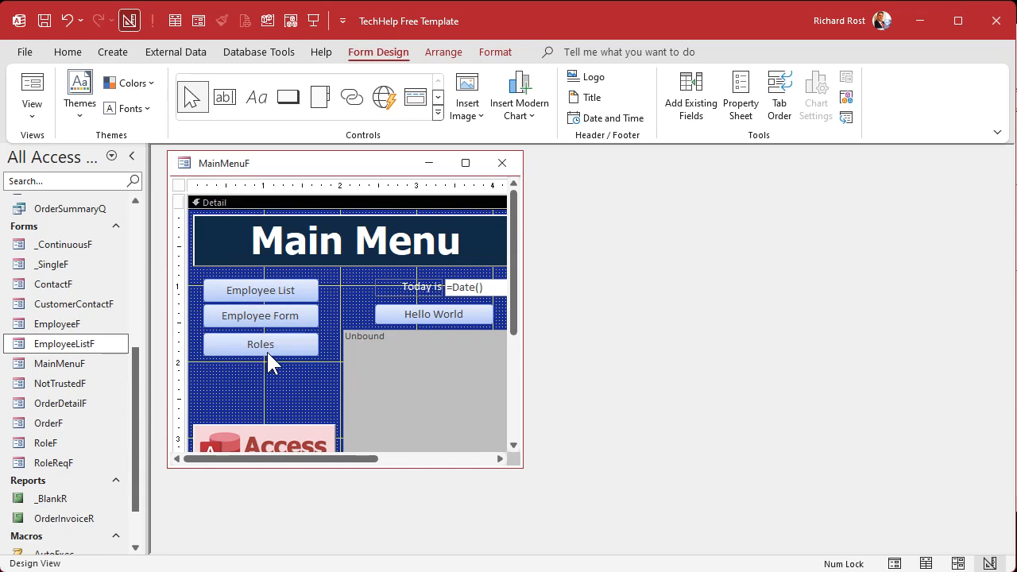
# Step: Add the code DoCmd.OpenForm "RoleF" to the click event of MainMenuF's Roles button
pyautogui.rightClick(266, 350)
pyautogui.click(302, 359)
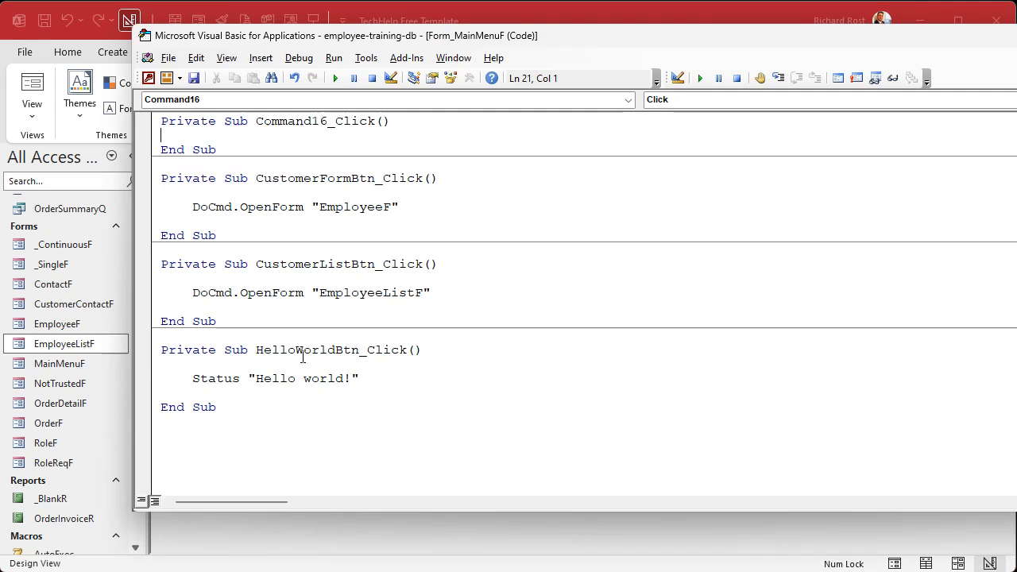
pyautogui.press('Return')
pyautogui.press('Tab')
pyautogui.write('doc')
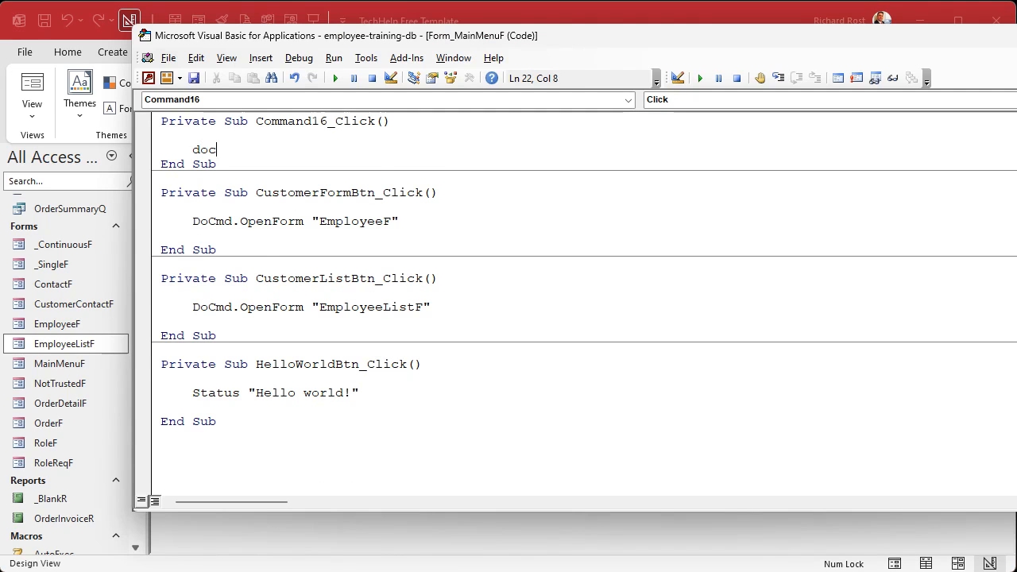
pyautogui.write('md.openform "Role')
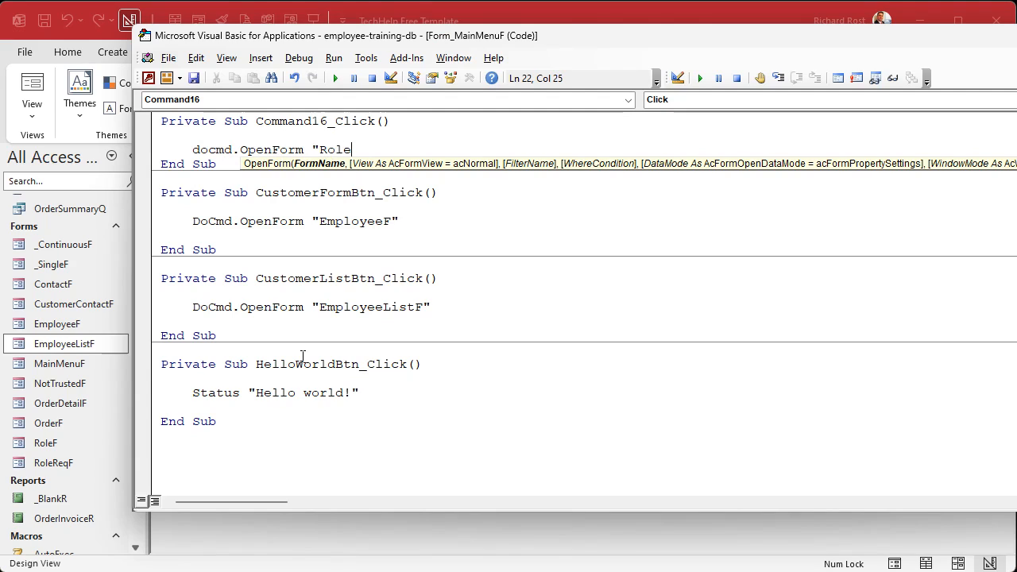
pyautogui.write('F"')
pyautogui.press('Return')
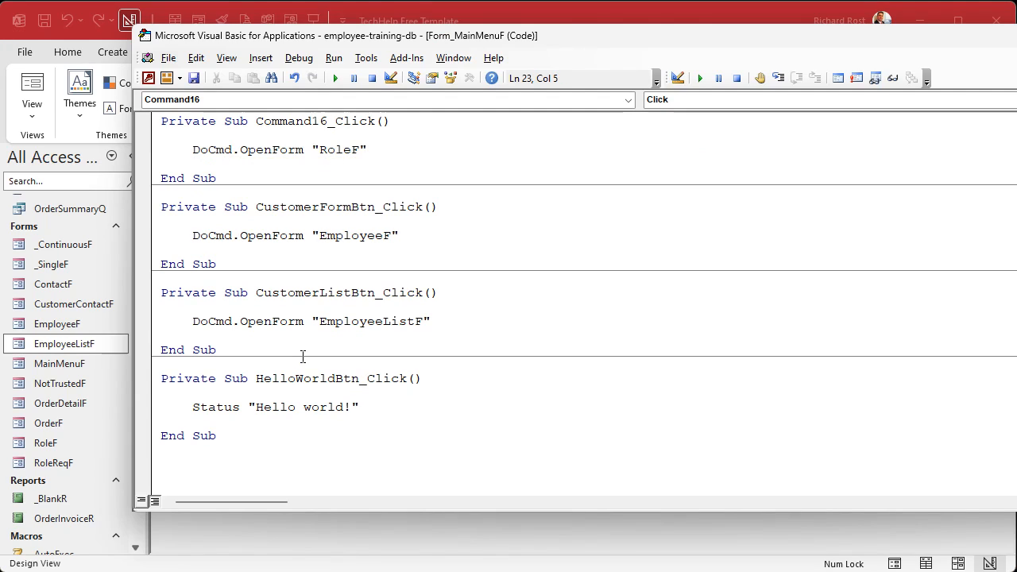
# Step: Return to Access, reopen MainMenuF in Form View and test its Roles button
pyautogui.click(128, 19)
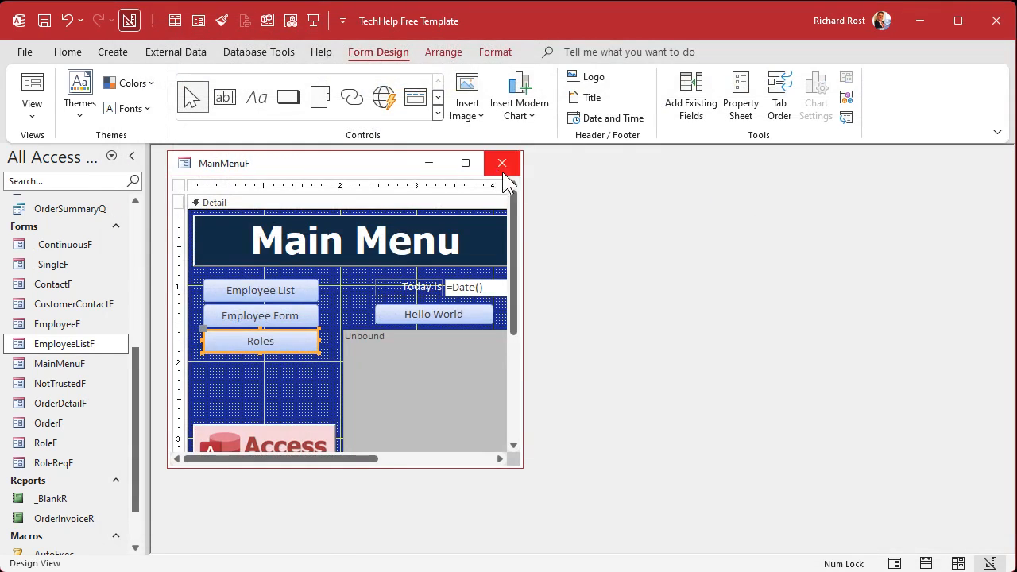
pyautogui.click(504, 161)
pyautogui.click(313, 20)
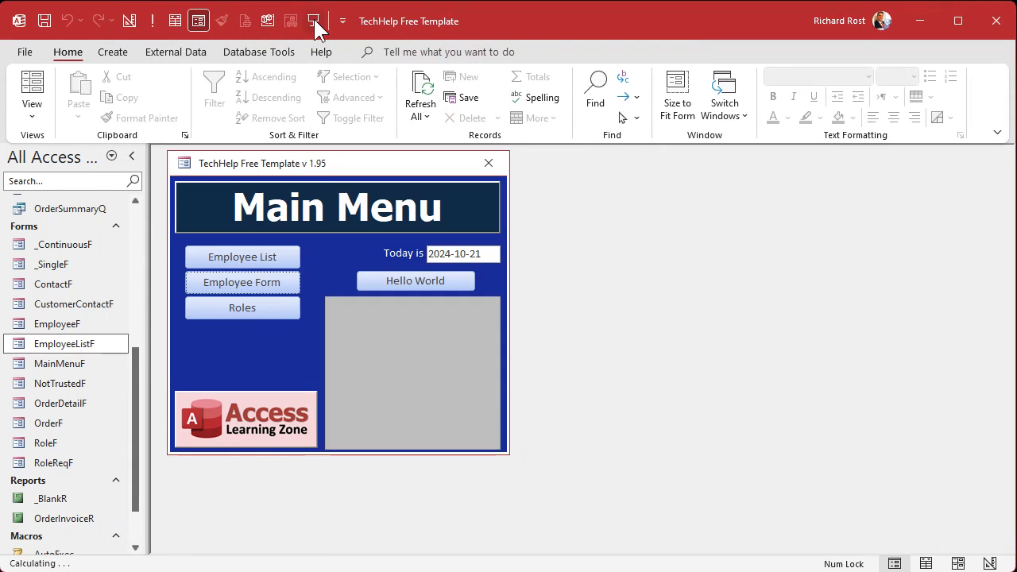
pyautogui.click(242, 308)
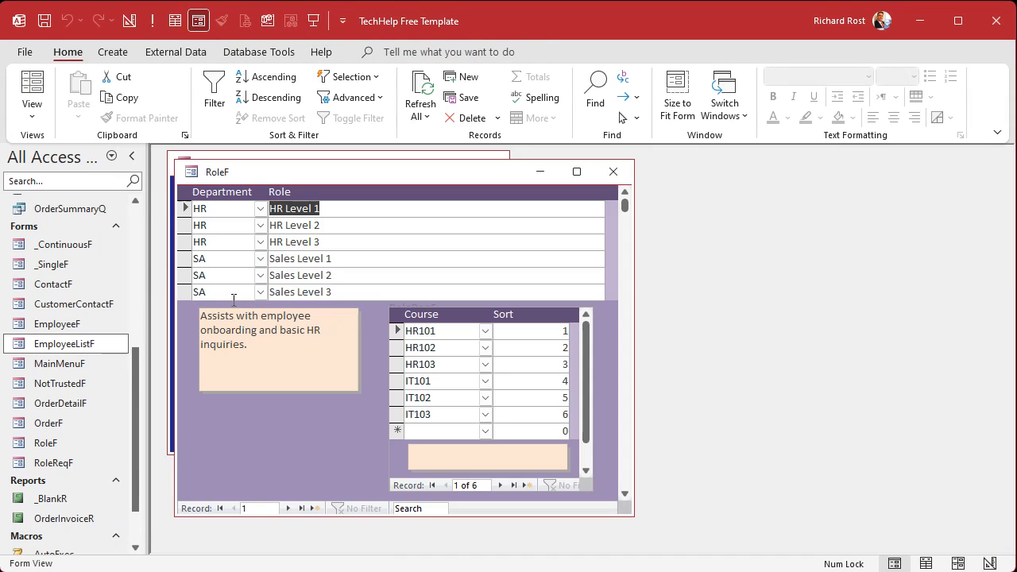
# Step: Browse the roles in RoleF, compare the descriptions and required courses of HR Level 1 to 3, and close the form
pyautogui.scroll(-8, 345, 210)
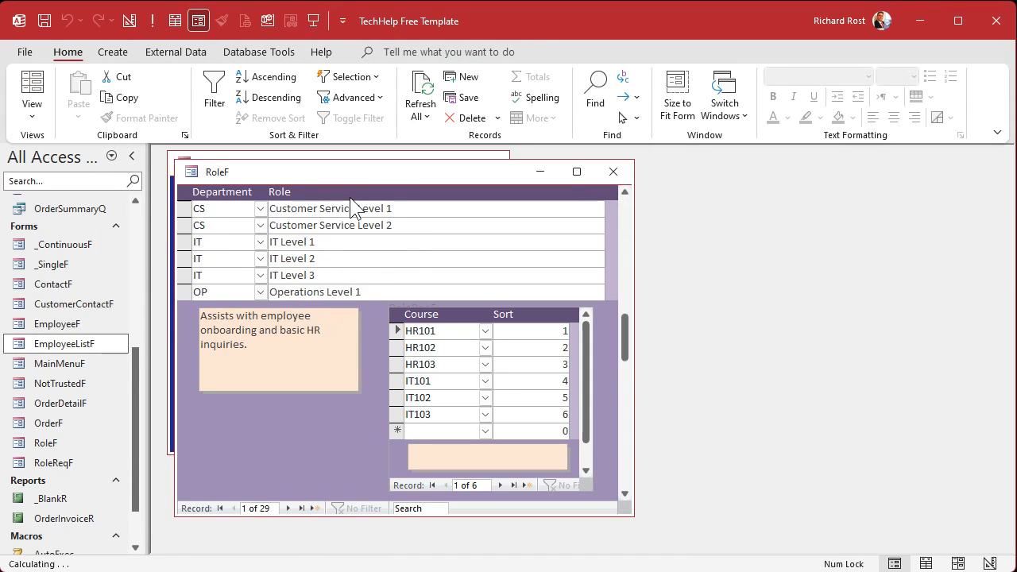
pyautogui.scroll(10, 351, 202)
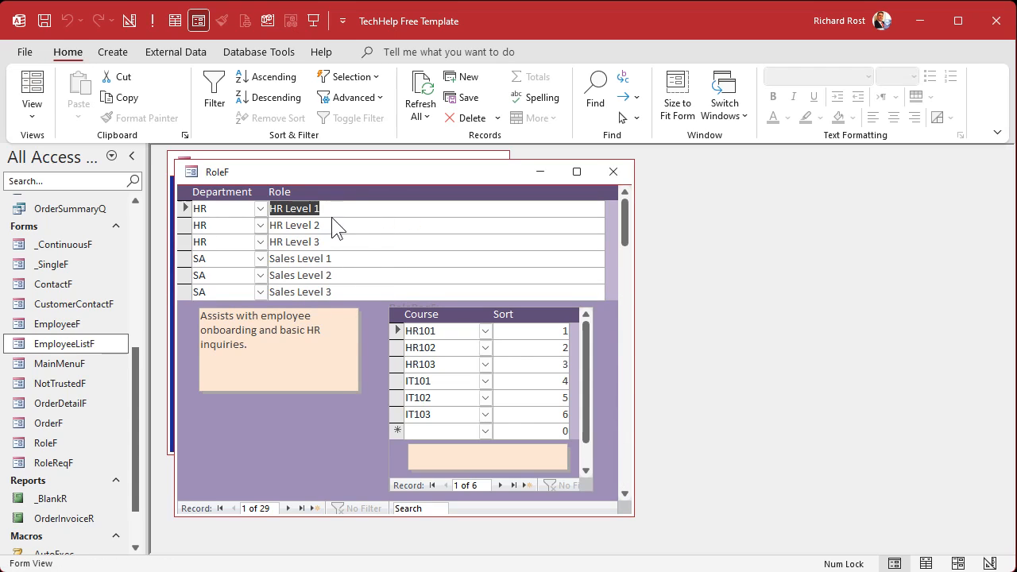
pyautogui.click(344, 230)
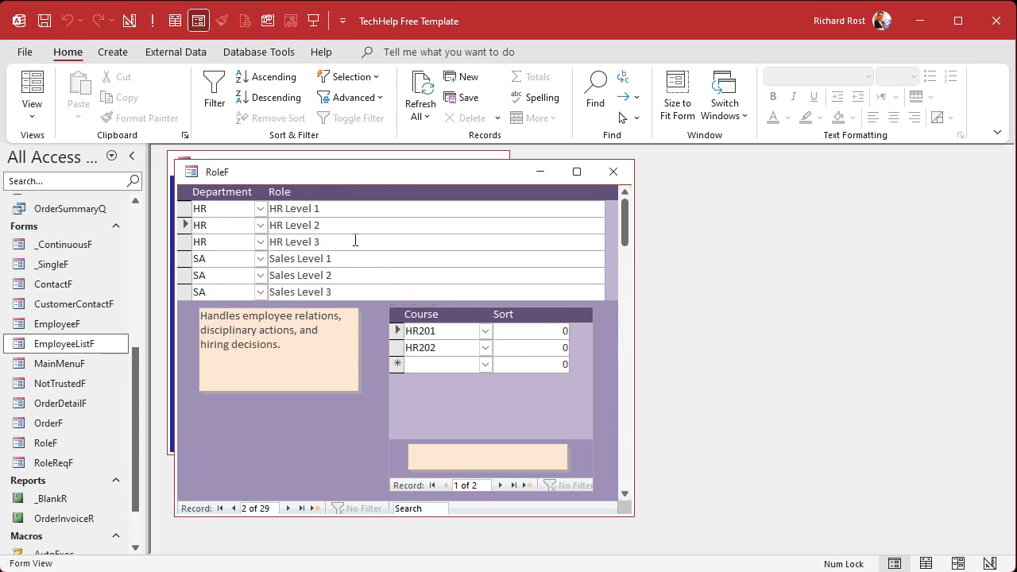
pyautogui.click(355, 241)
pyautogui.click(357, 226)
pyautogui.click(359, 208)
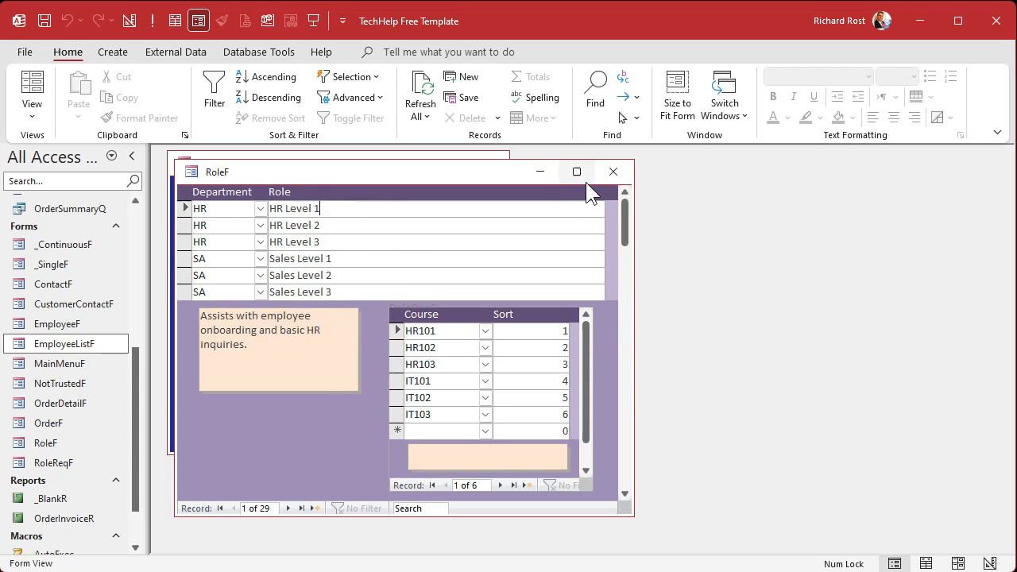
pyautogui.click(612, 171)
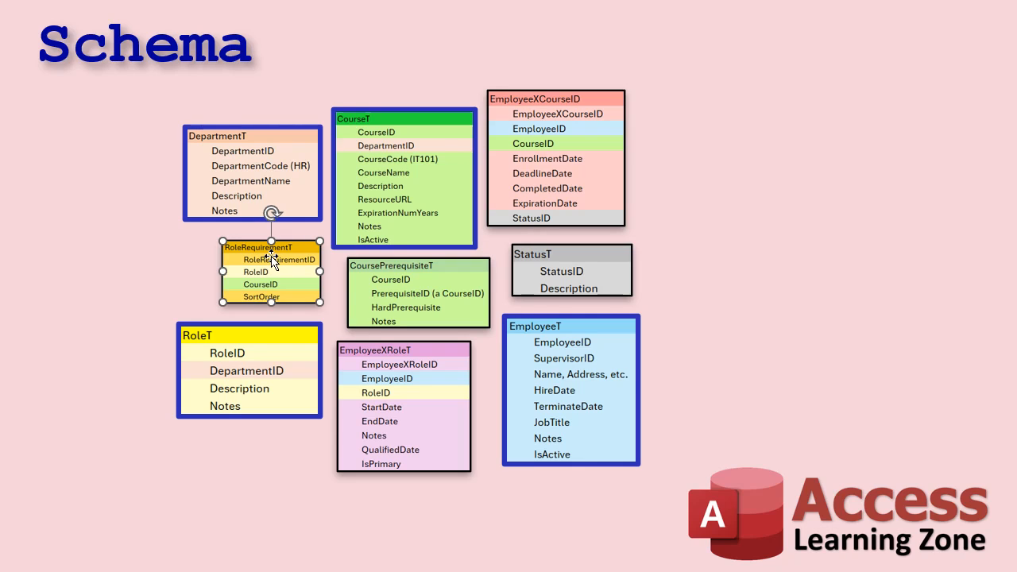
# Step: Try to mark the RoleRequirementT table on the PowerPoint Schema slide with a thick outline style
pyautogui.click(63, 2)
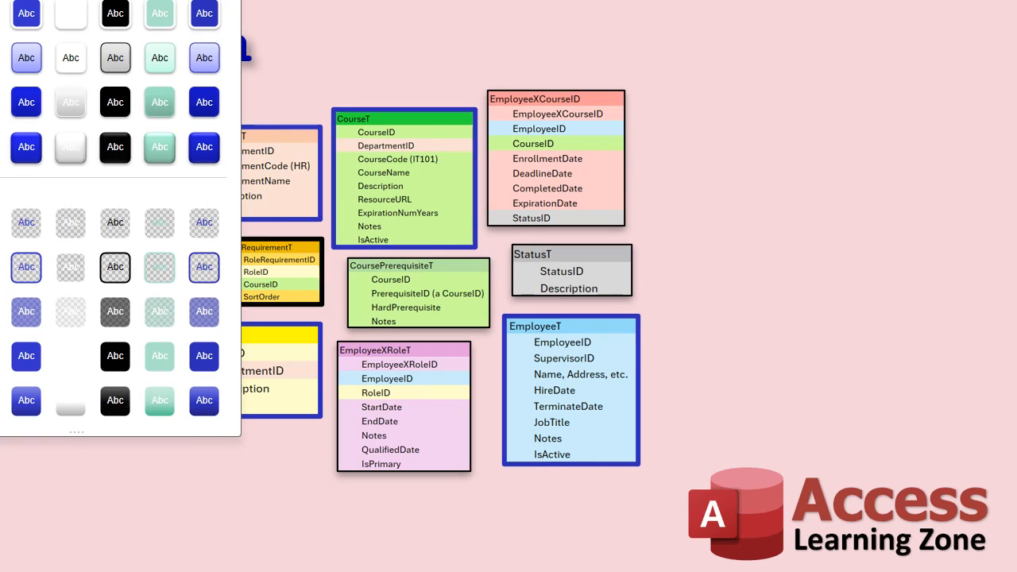
pyautogui.click(4, 4)
pyautogui.press('Escape')
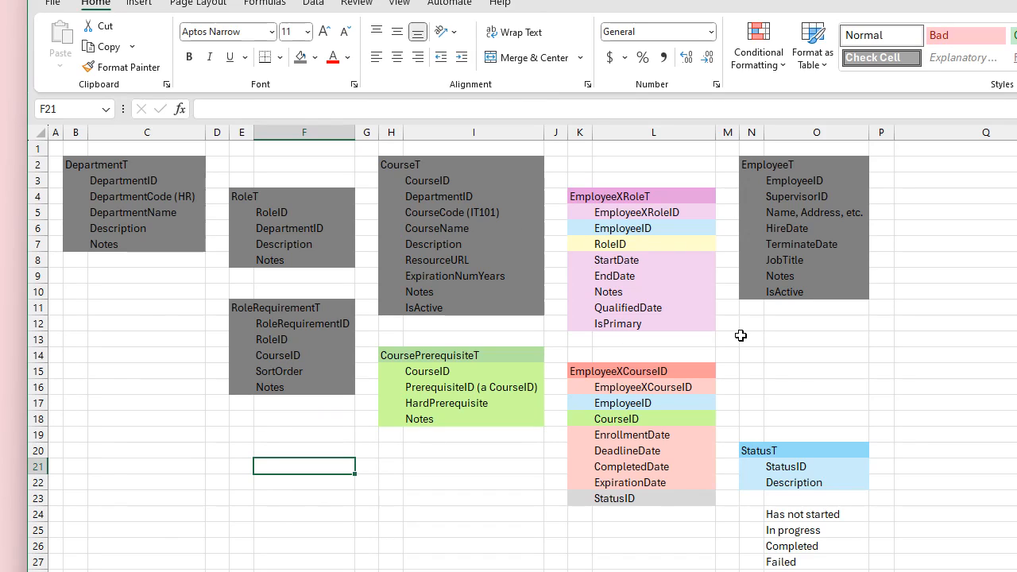
# Step: Examine the CoursePrerequisiteT and EmployeeXRoleT field lists in the Excel schema sheet, selecting each block in turn
pyautogui.moveTo(393, 355); pyautogui.dragTo(492, 411)
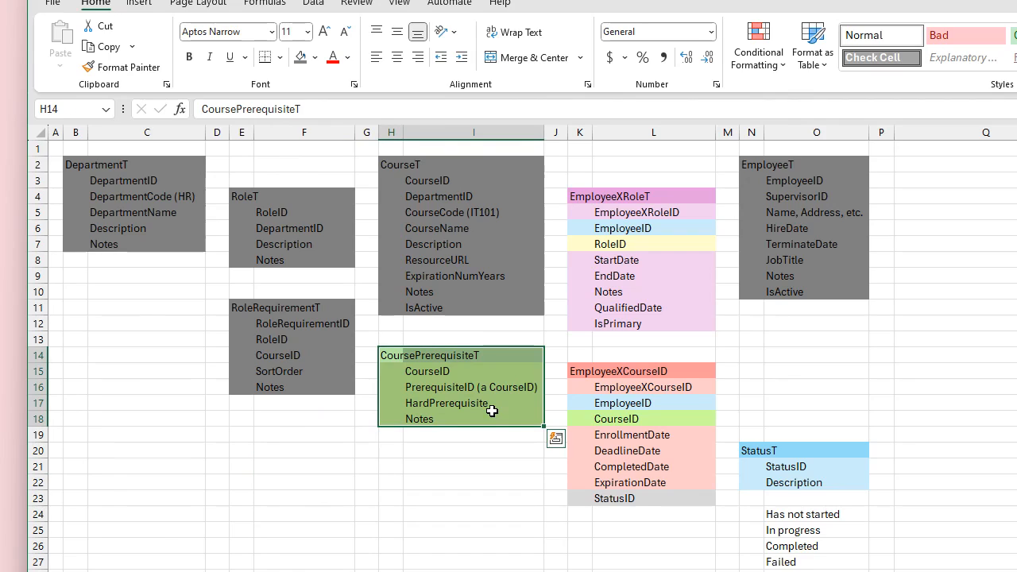
pyautogui.click(581, 195)
pyautogui.moveTo(583, 196); pyautogui.dragTo(691, 319)
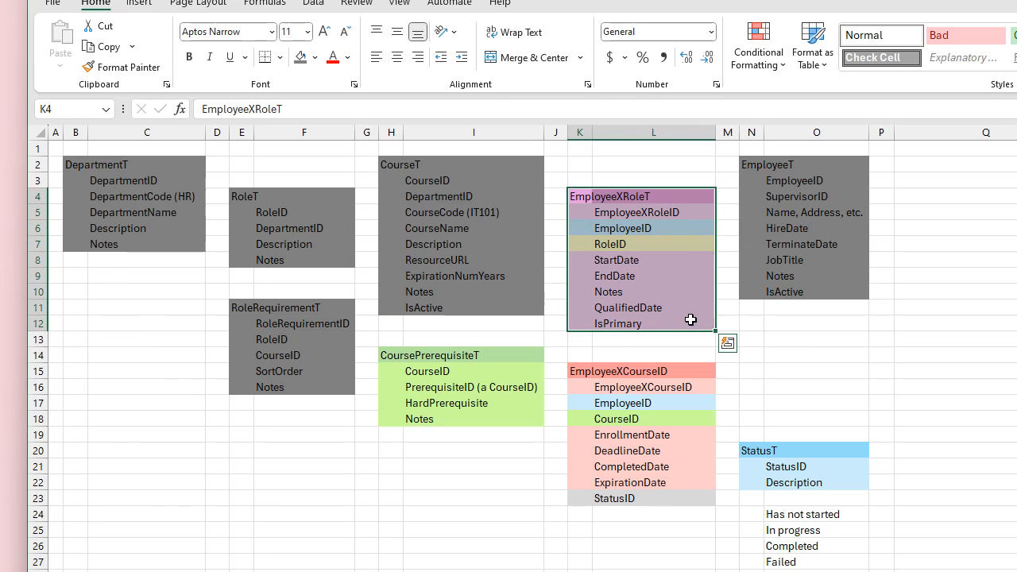